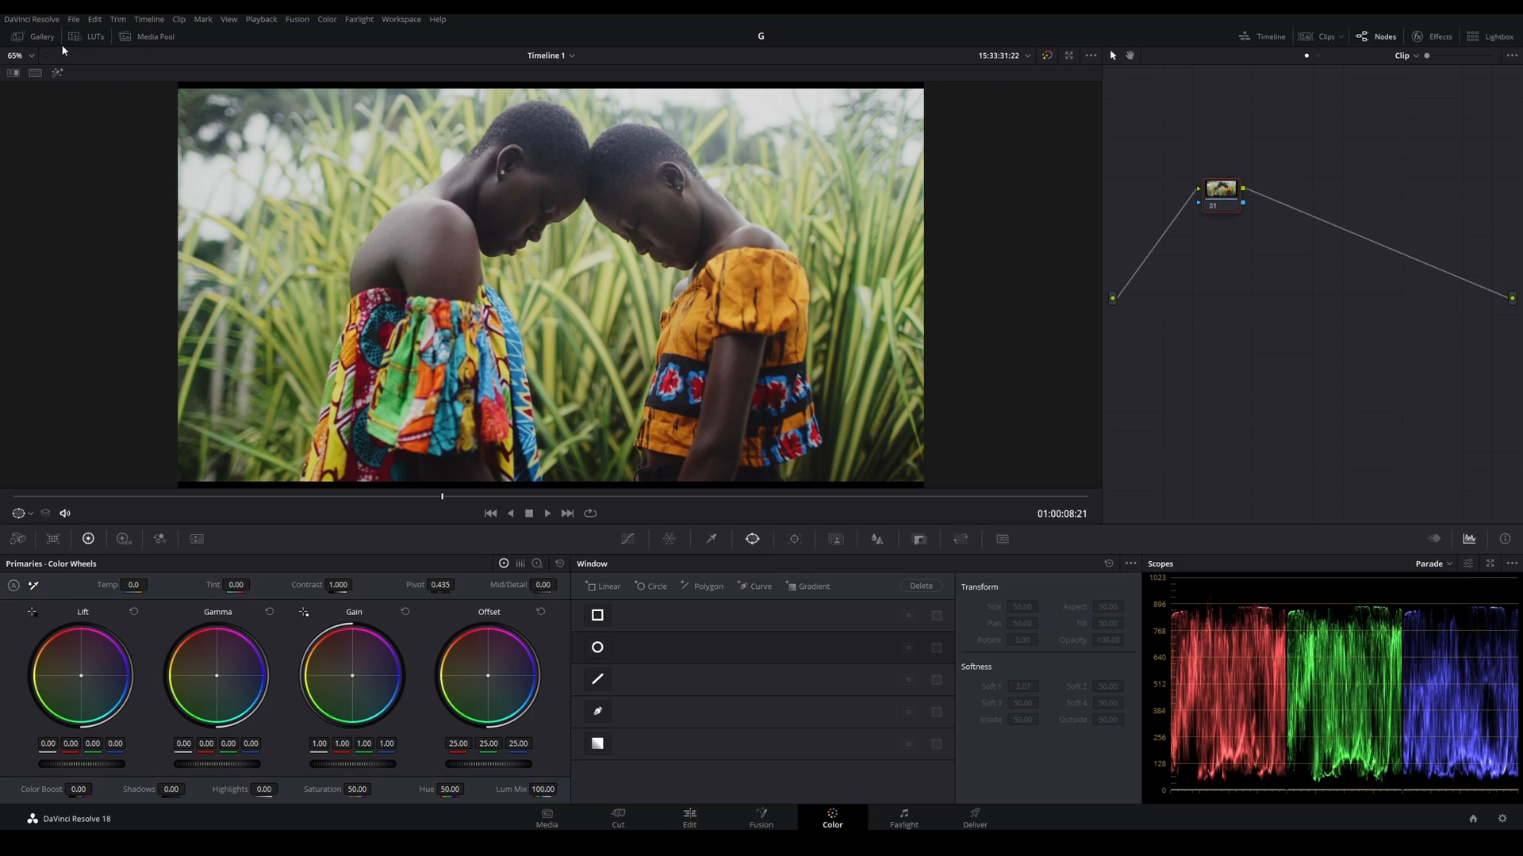
Step: Browse the installed LUT folders, including Arri, Film Looks, RED and Sony
{"action": "left_click", "coordinate": [79, 35]}
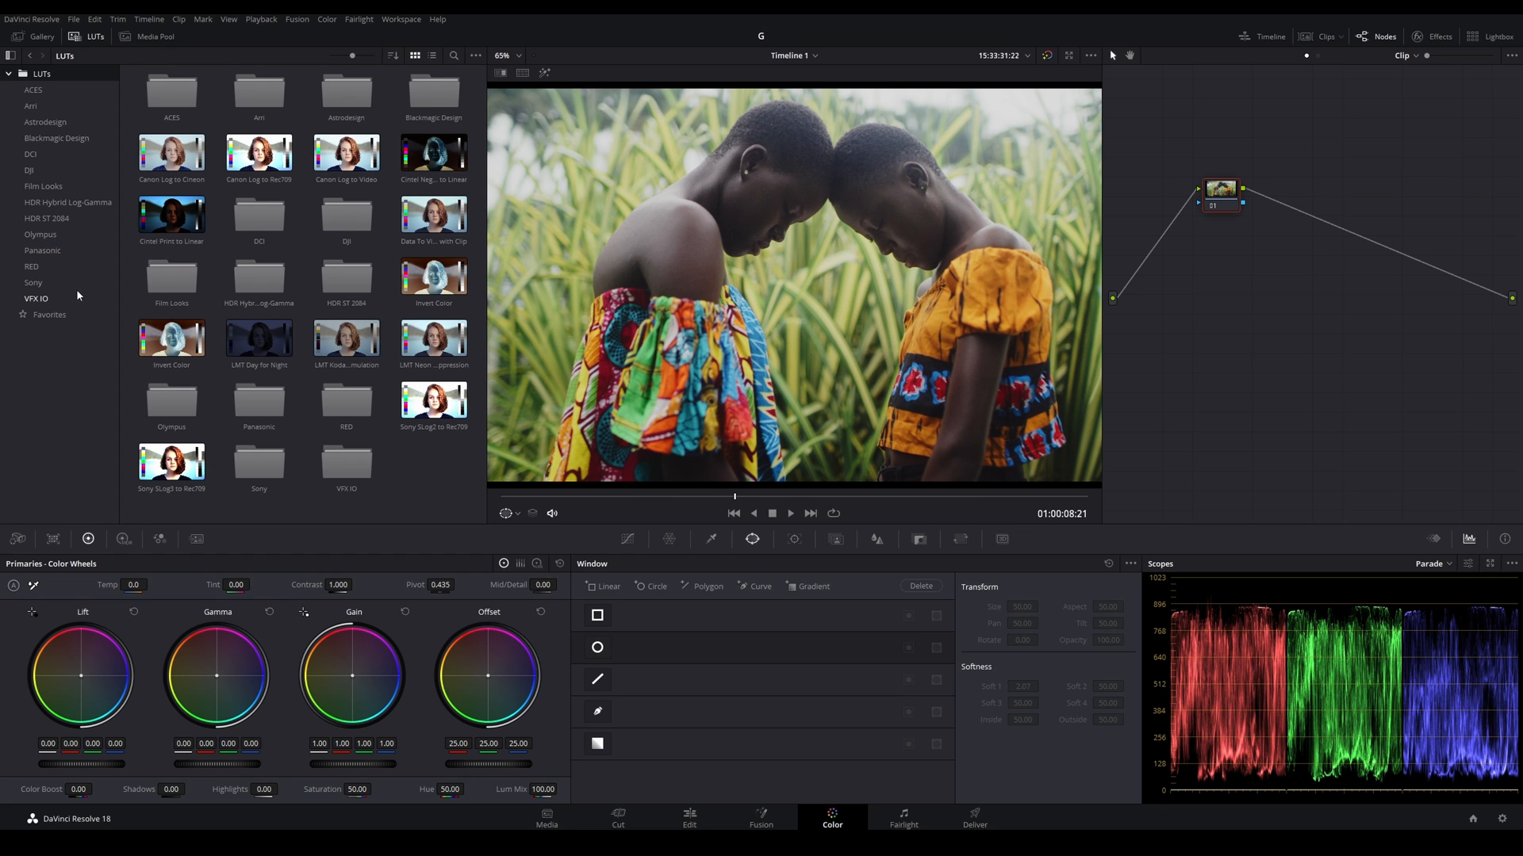
{"action": "left_click", "coordinate": [45, 121]}
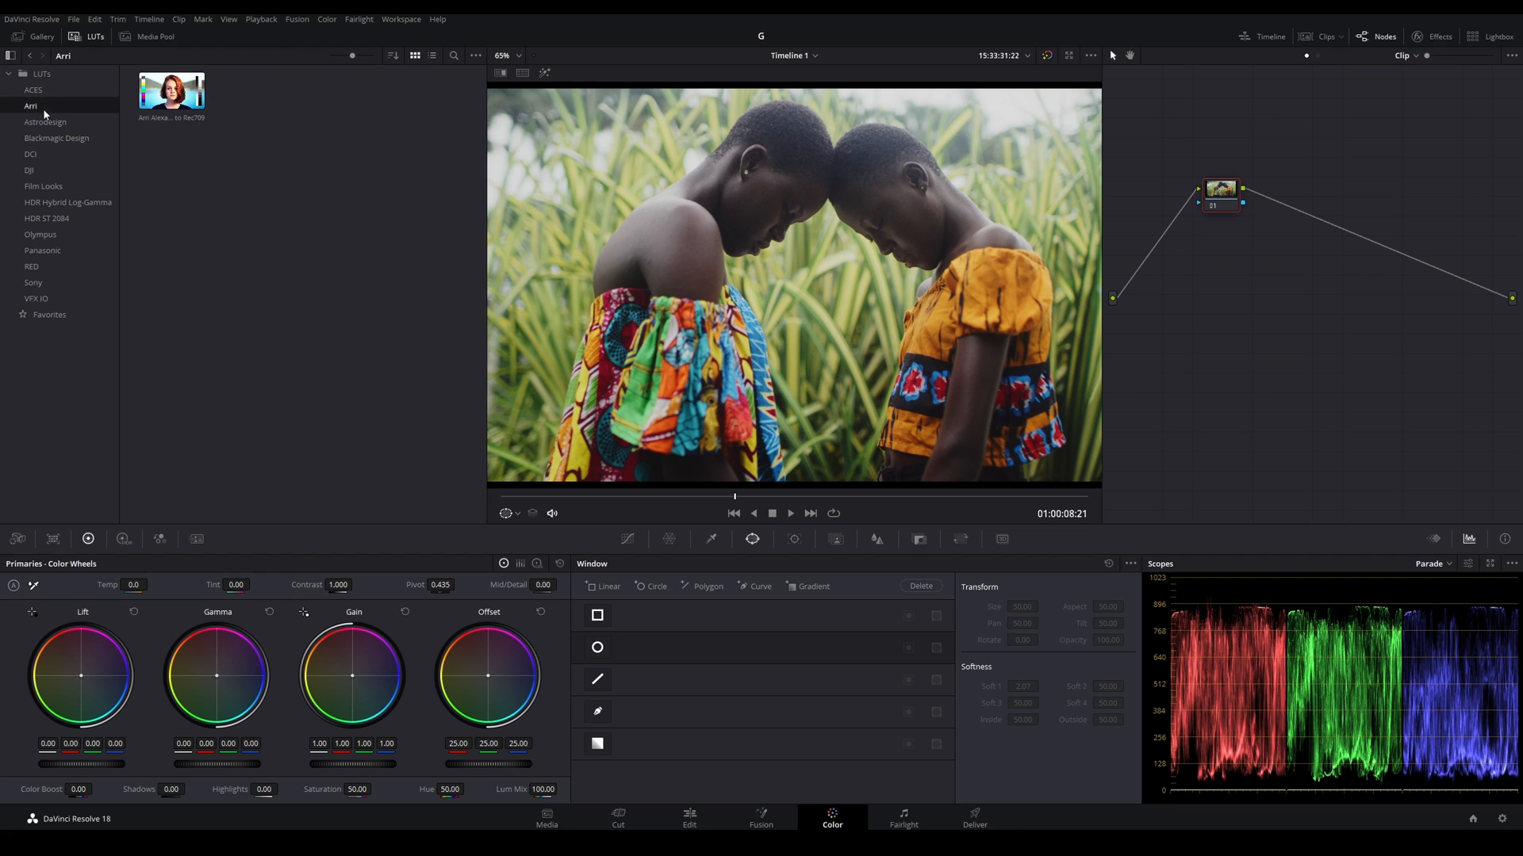
{"action": "left_click", "coordinate": [45, 141]}
{"action": "left_click", "coordinate": [41, 154]}
{"action": "left_click", "coordinate": [49, 185]}
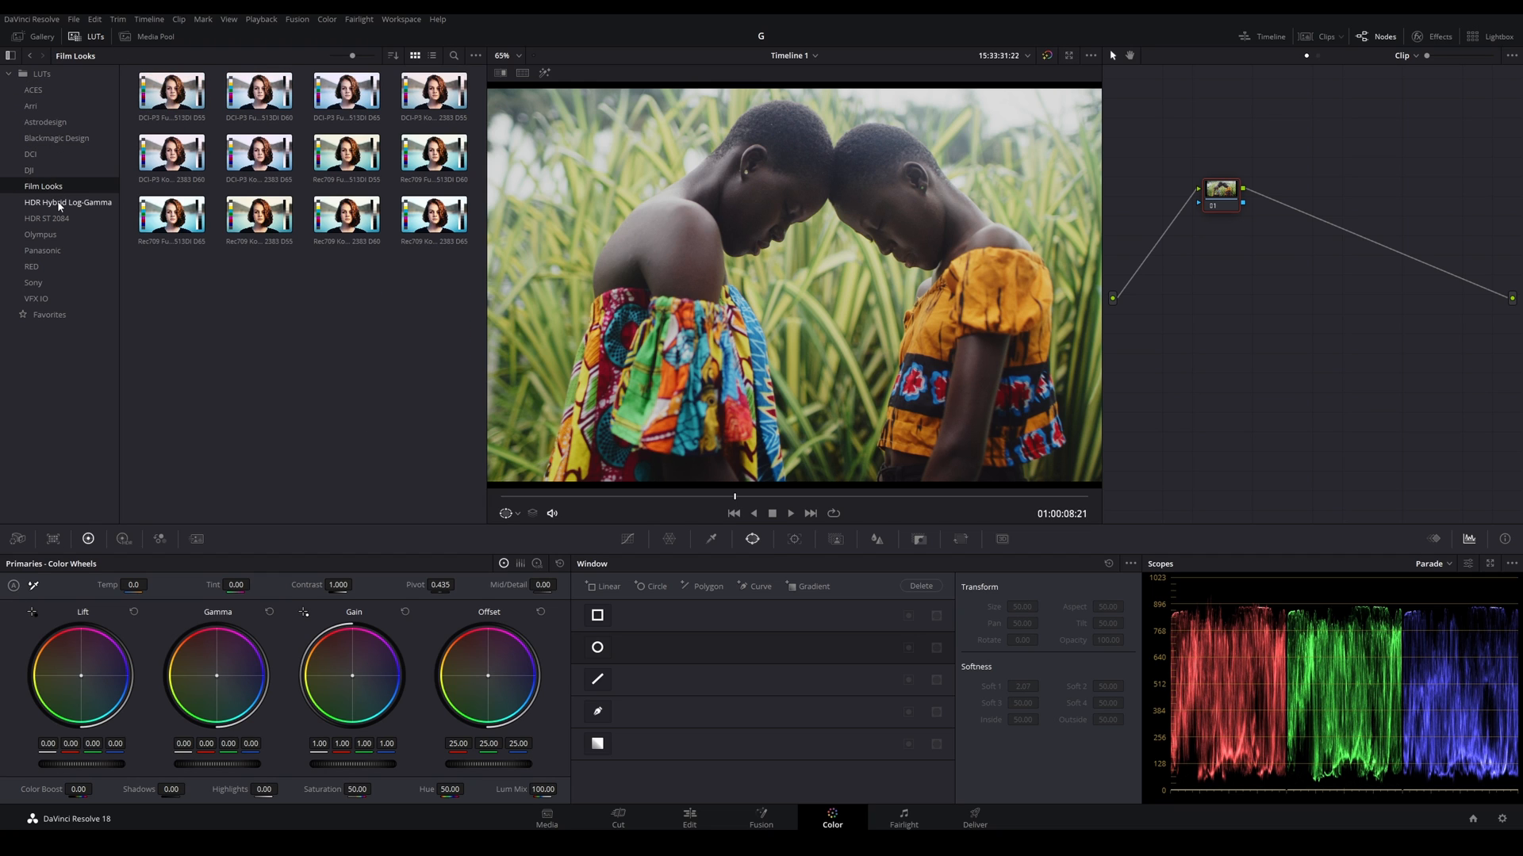
{"action": "left_click", "coordinate": [32, 106]}
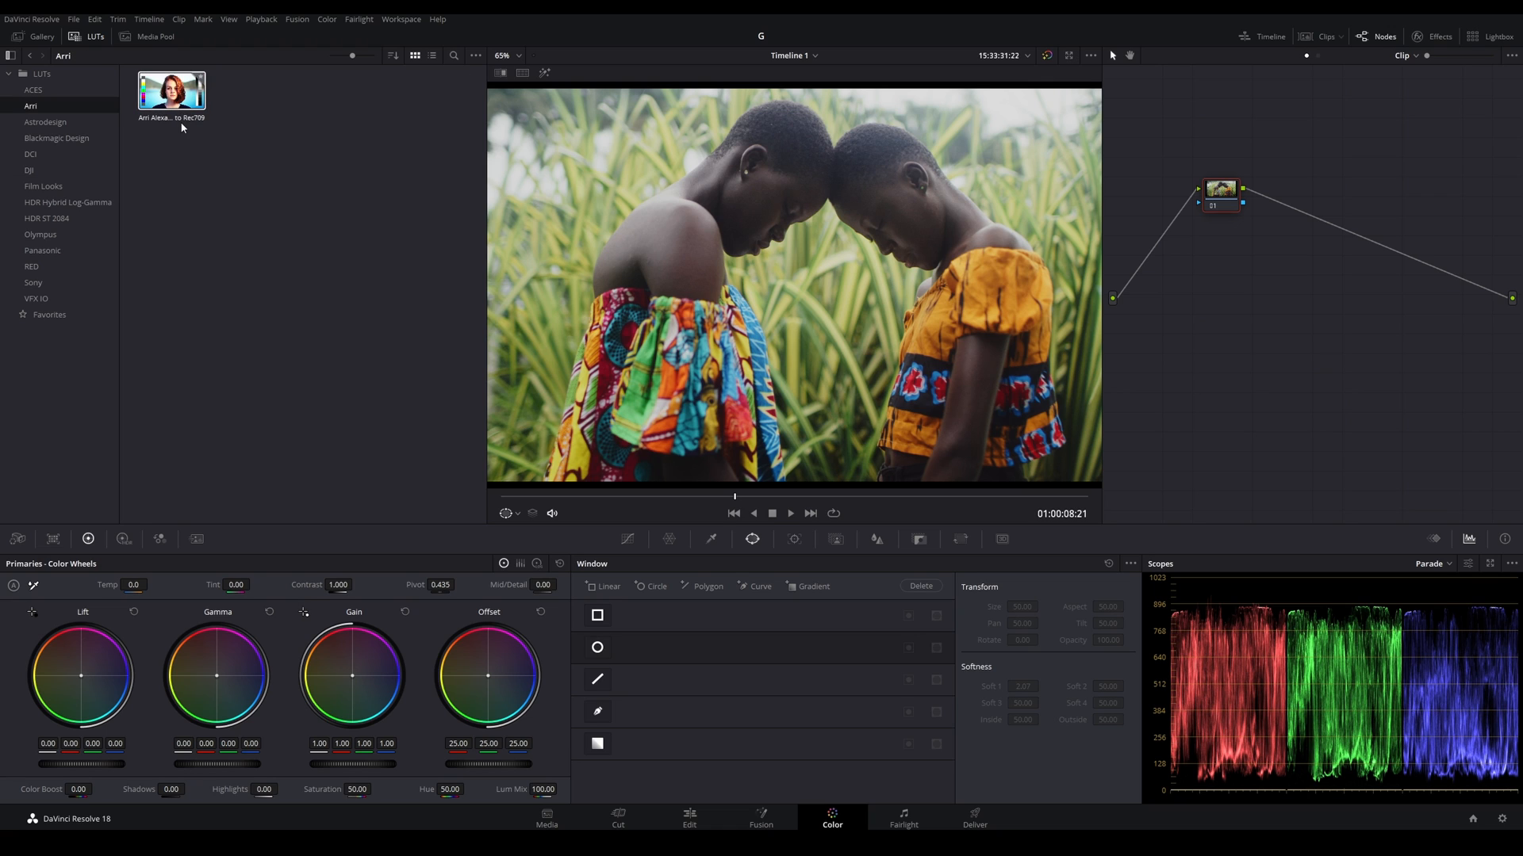
{"action": "left_click", "coordinate": [70, 267]}
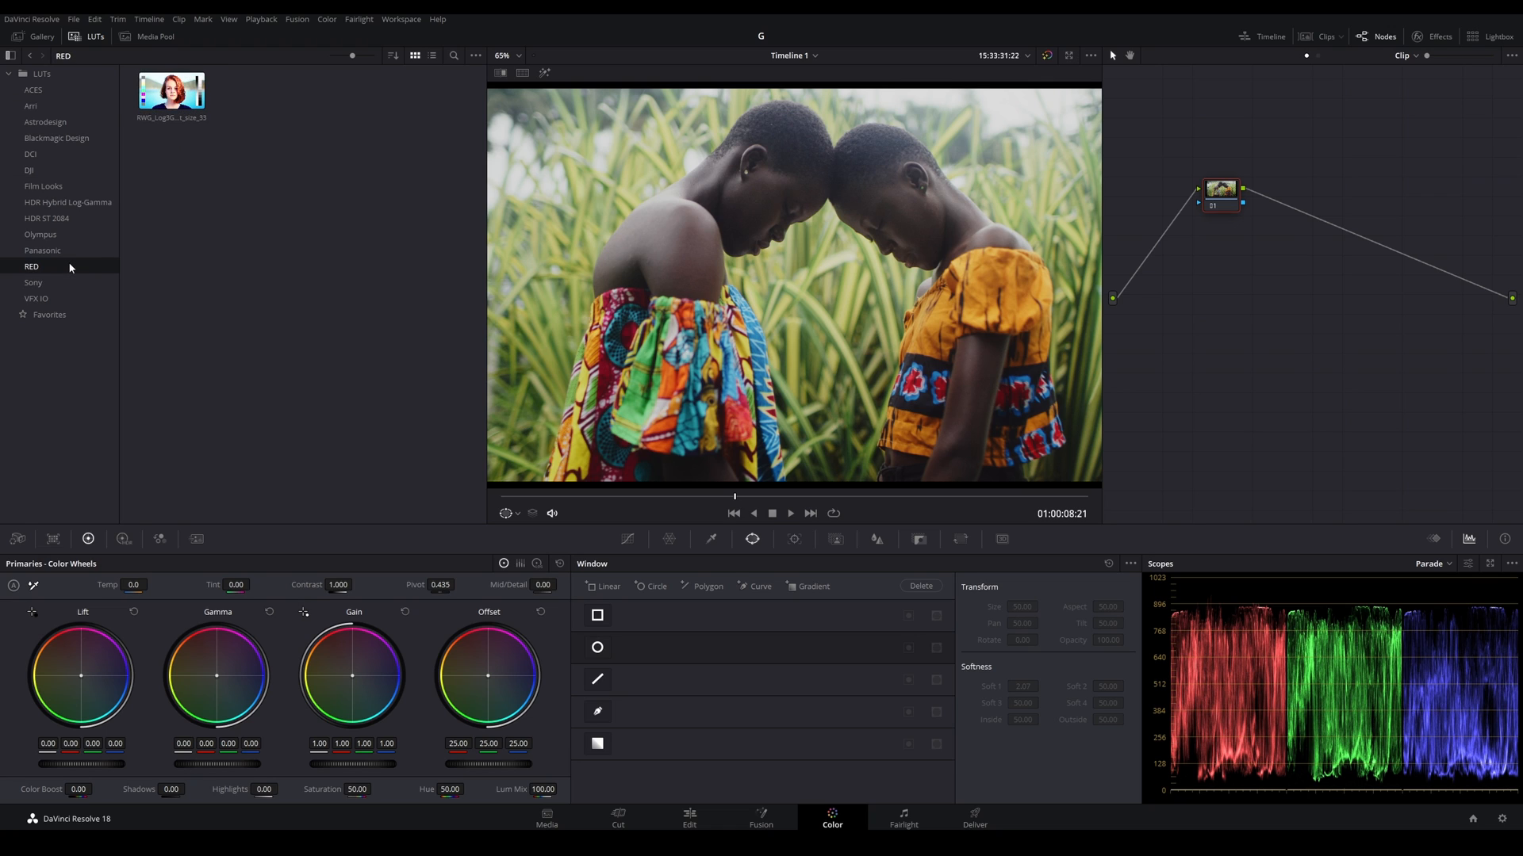
{"action": "left_click", "coordinate": [65, 285]}
{"action": "left_click", "coordinate": [61, 269]}
{"action": "left_click", "coordinate": [48, 284]}
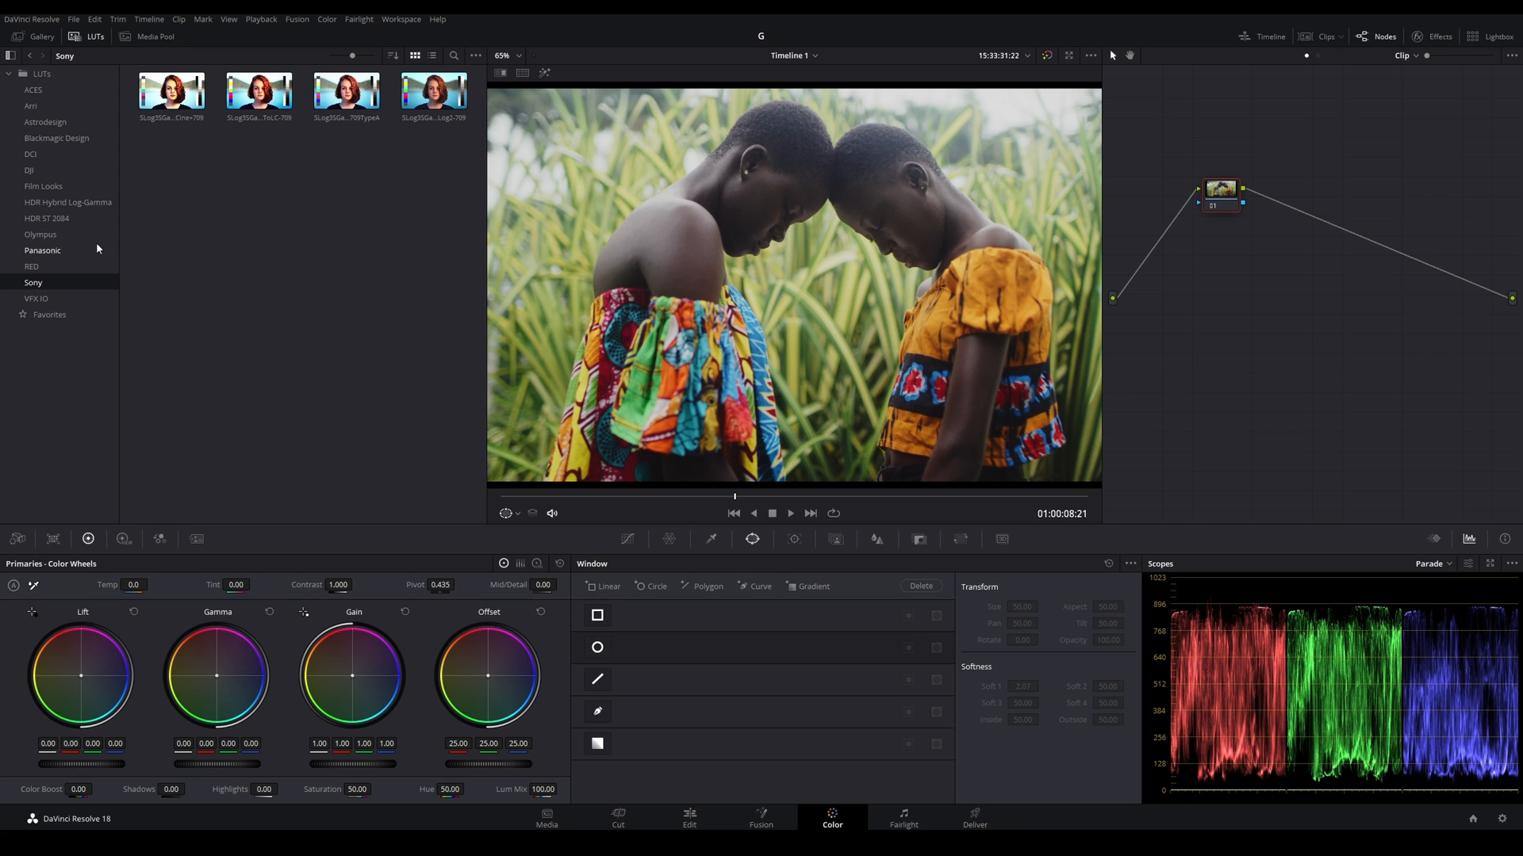
Step: Open the Sony LUT folder's file location, go up to the parent LUT directory and add the CinematiX LUTs folder there
{"action": "right_click", "coordinate": [63, 282]}
{"action": "left_click", "coordinate": [80, 301]}
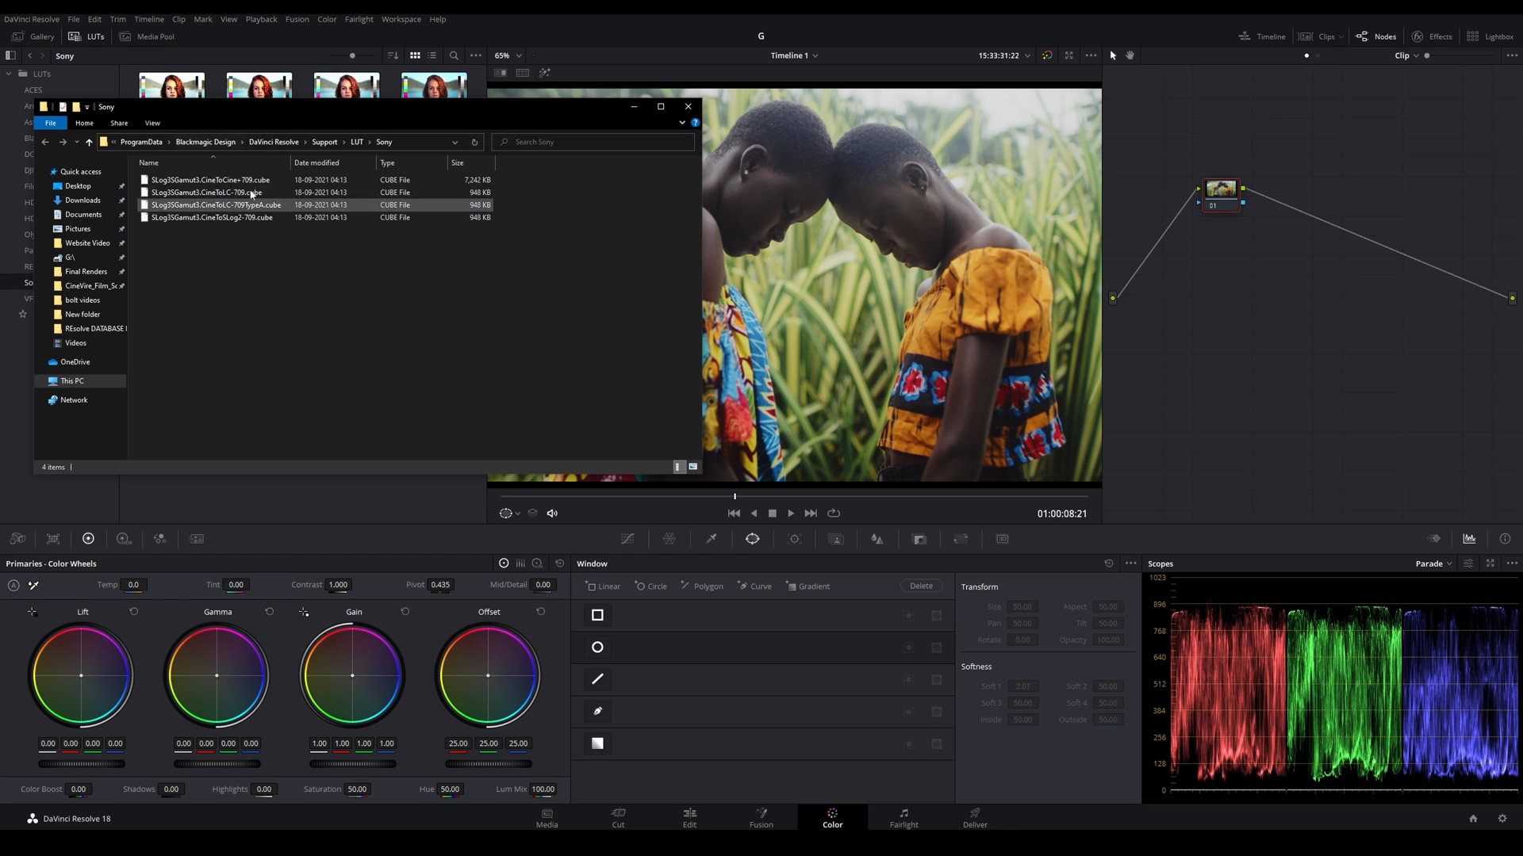
{"action": "left_click", "coordinate": [89, 142]}
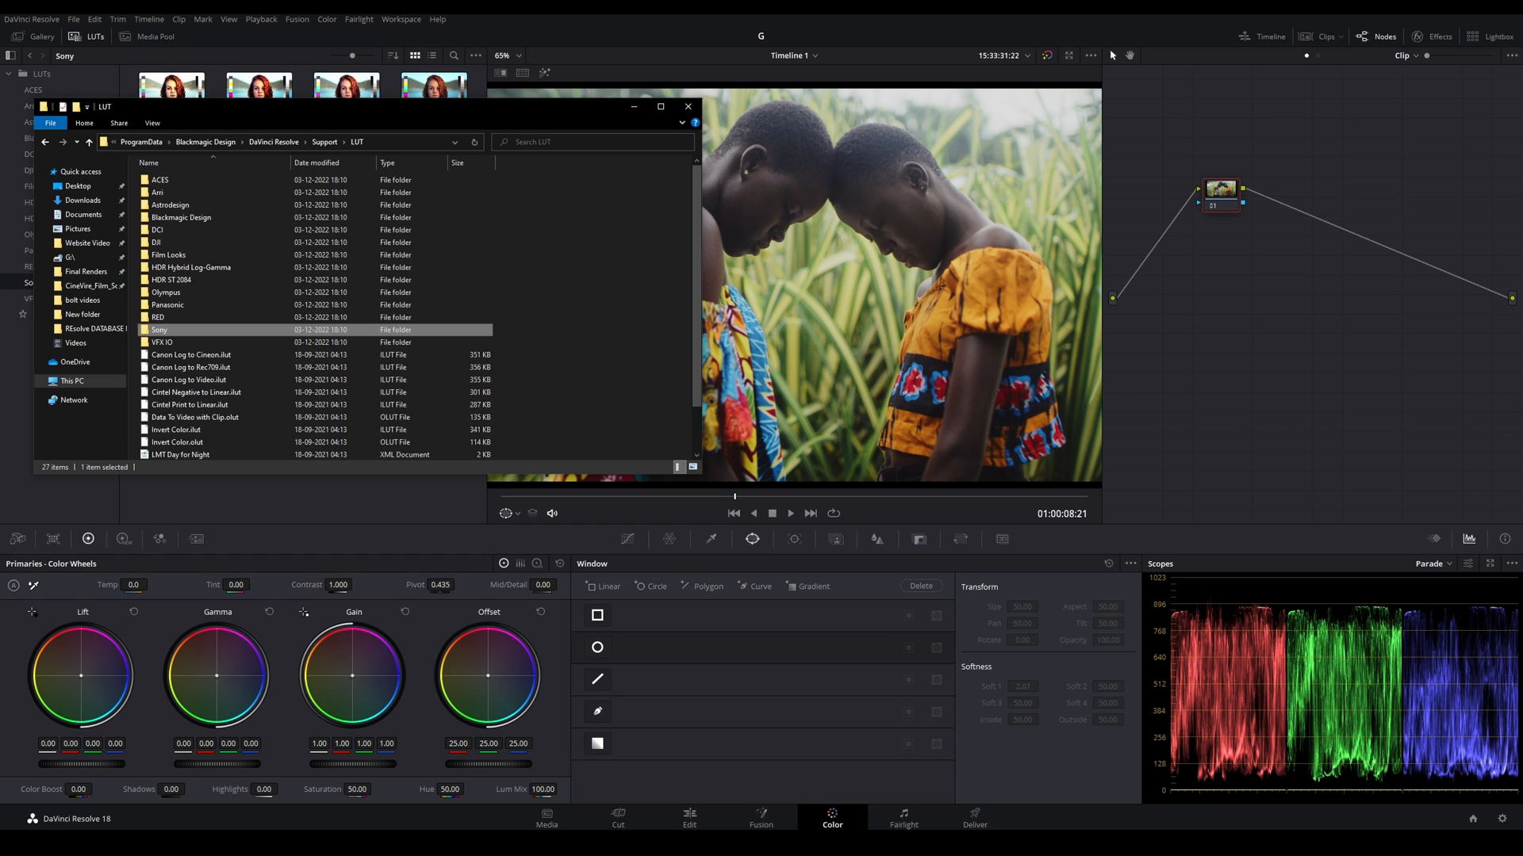
{"action": "left_click_drag", "start_coordinate": [574, 140], "coordinate": [557, 262]}
{"action": "left_click", "coordinate": [688, 106]}
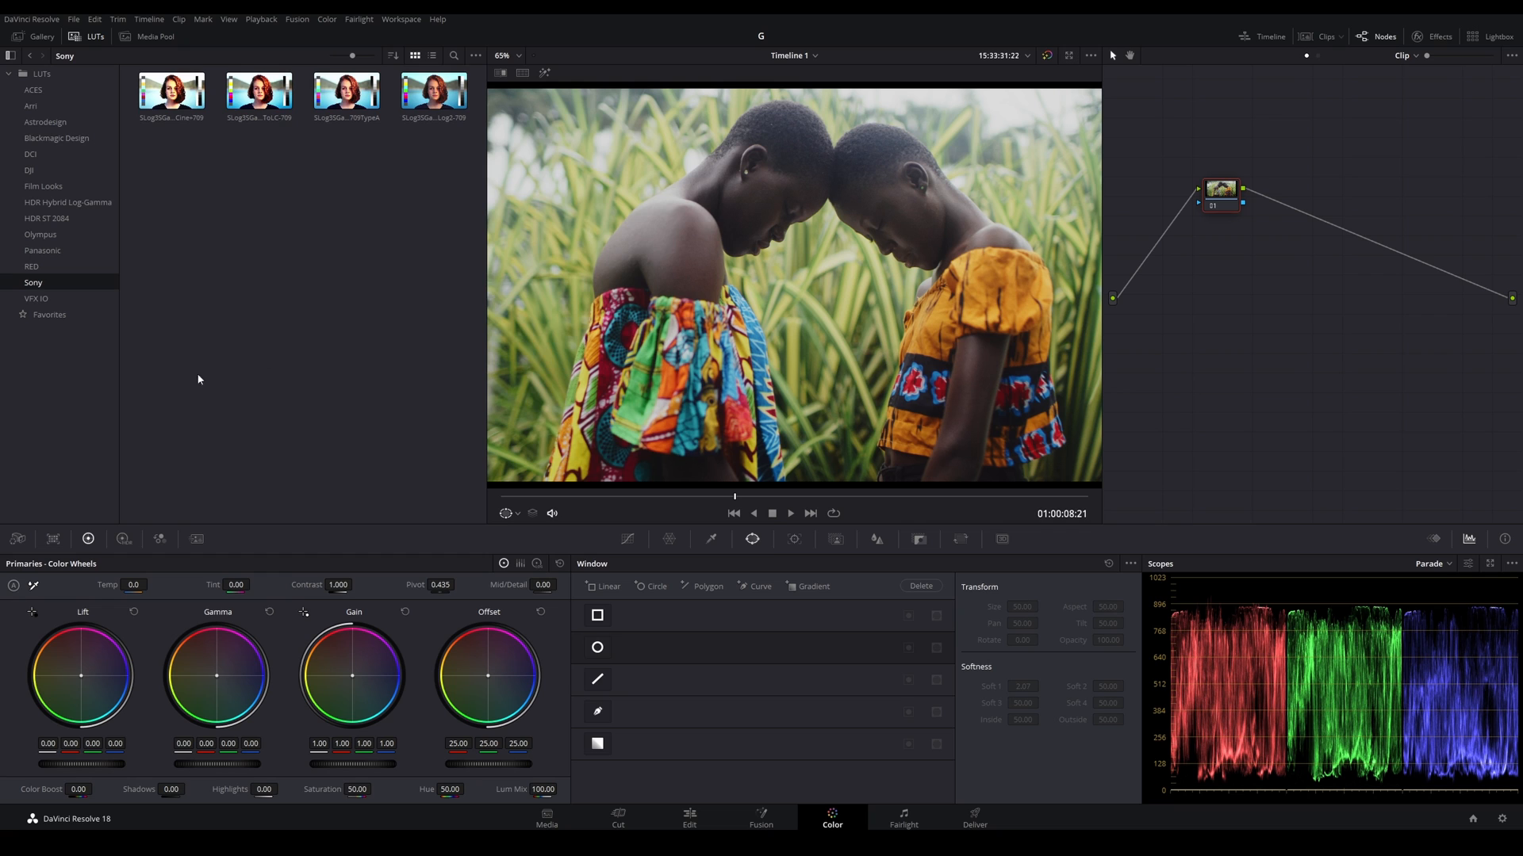
Step: Refresh the LUT list, preview the LUTs in the CinematiX LUTs folder on the clip and hide the LUT browser
{"action": "right_click", "coordinate": [64, 348]}
{"action": "left_click", "coordinate": [74, 354]}
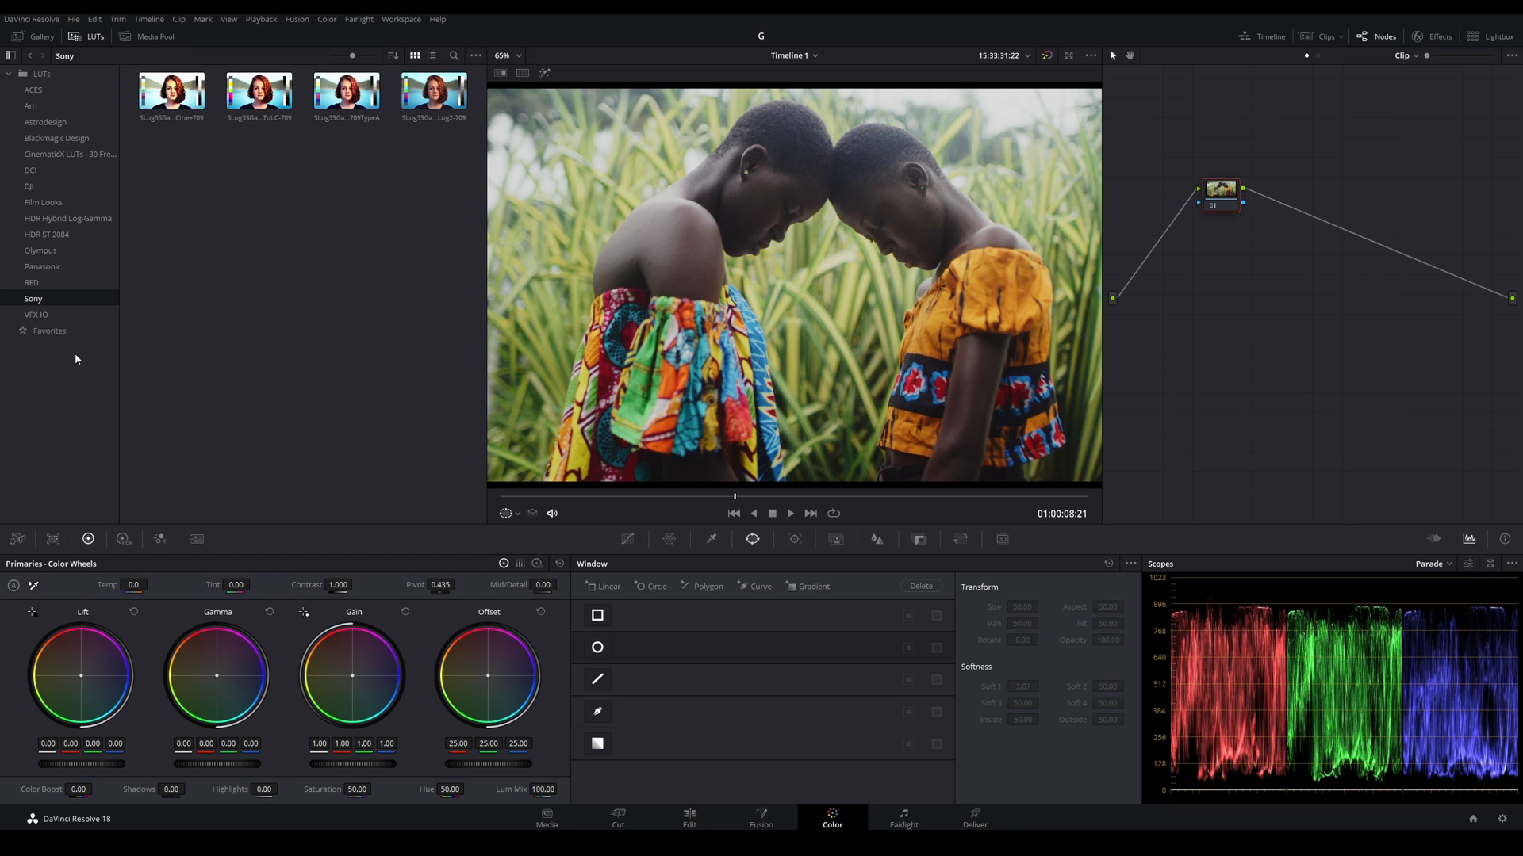
{"action": "left_click", "coordinate": [48, 154]}
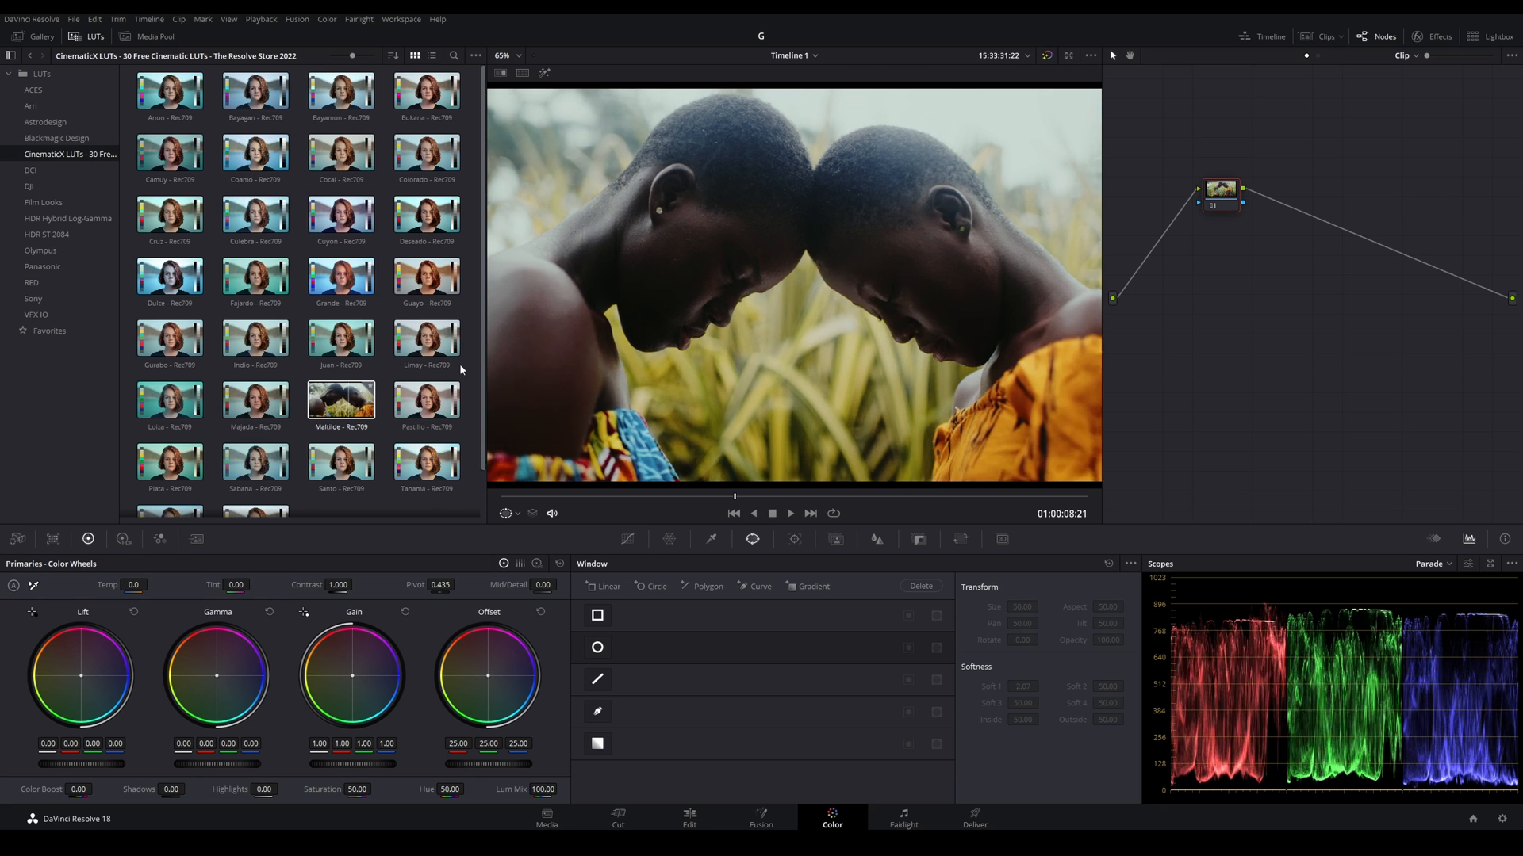
{"action": "left_click", "coordinate": [87, 37]}
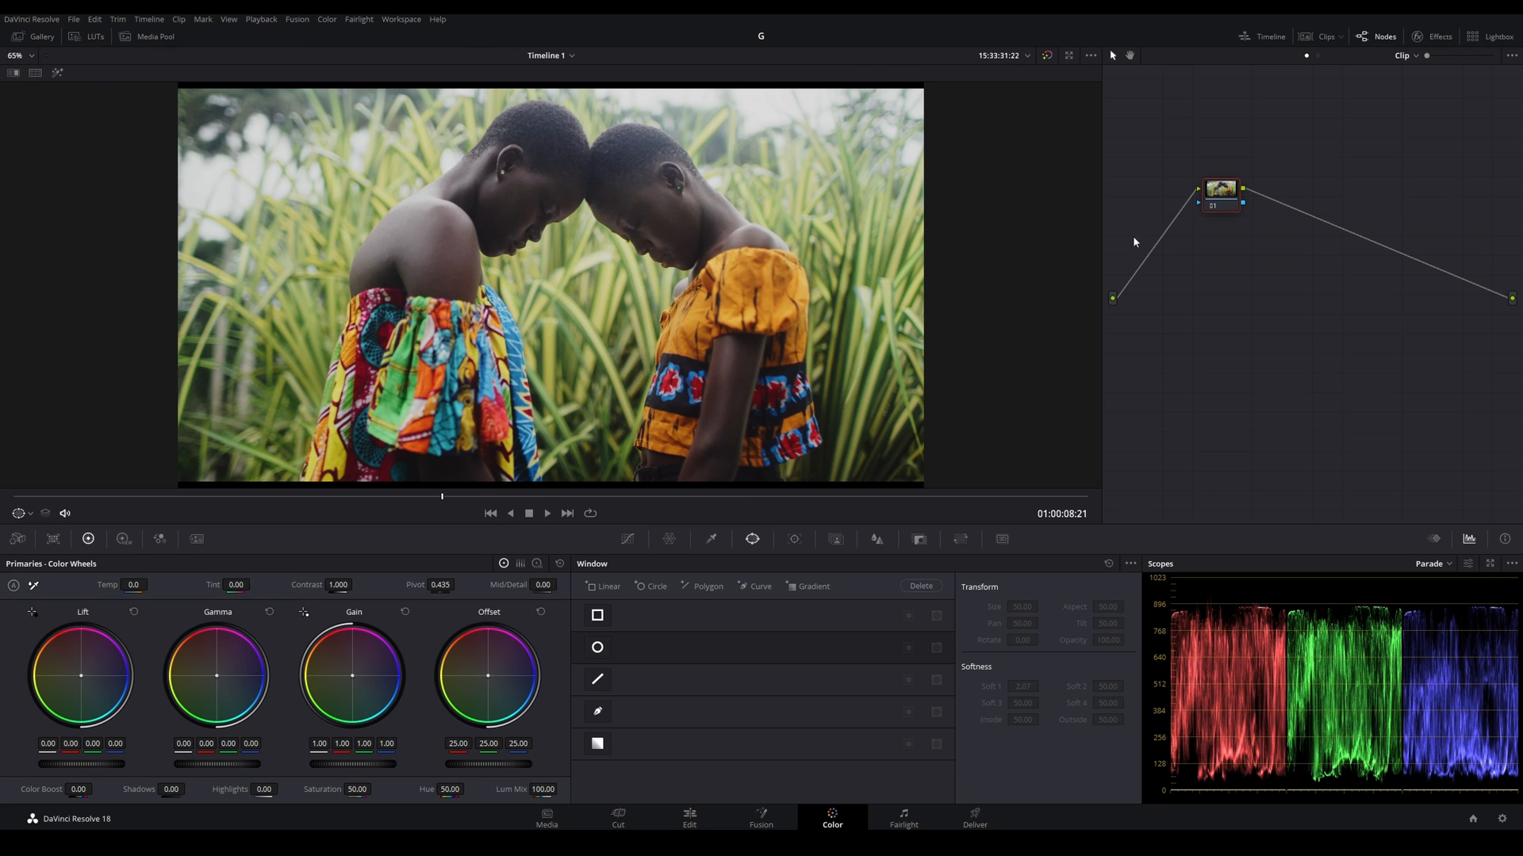
Step: Widen the node editor and move node 01 to the upper-left corner of the node graph
{"action": "left_click_drag", "start_coordinate": [1102, 245], "coordinate": [849, 317]}
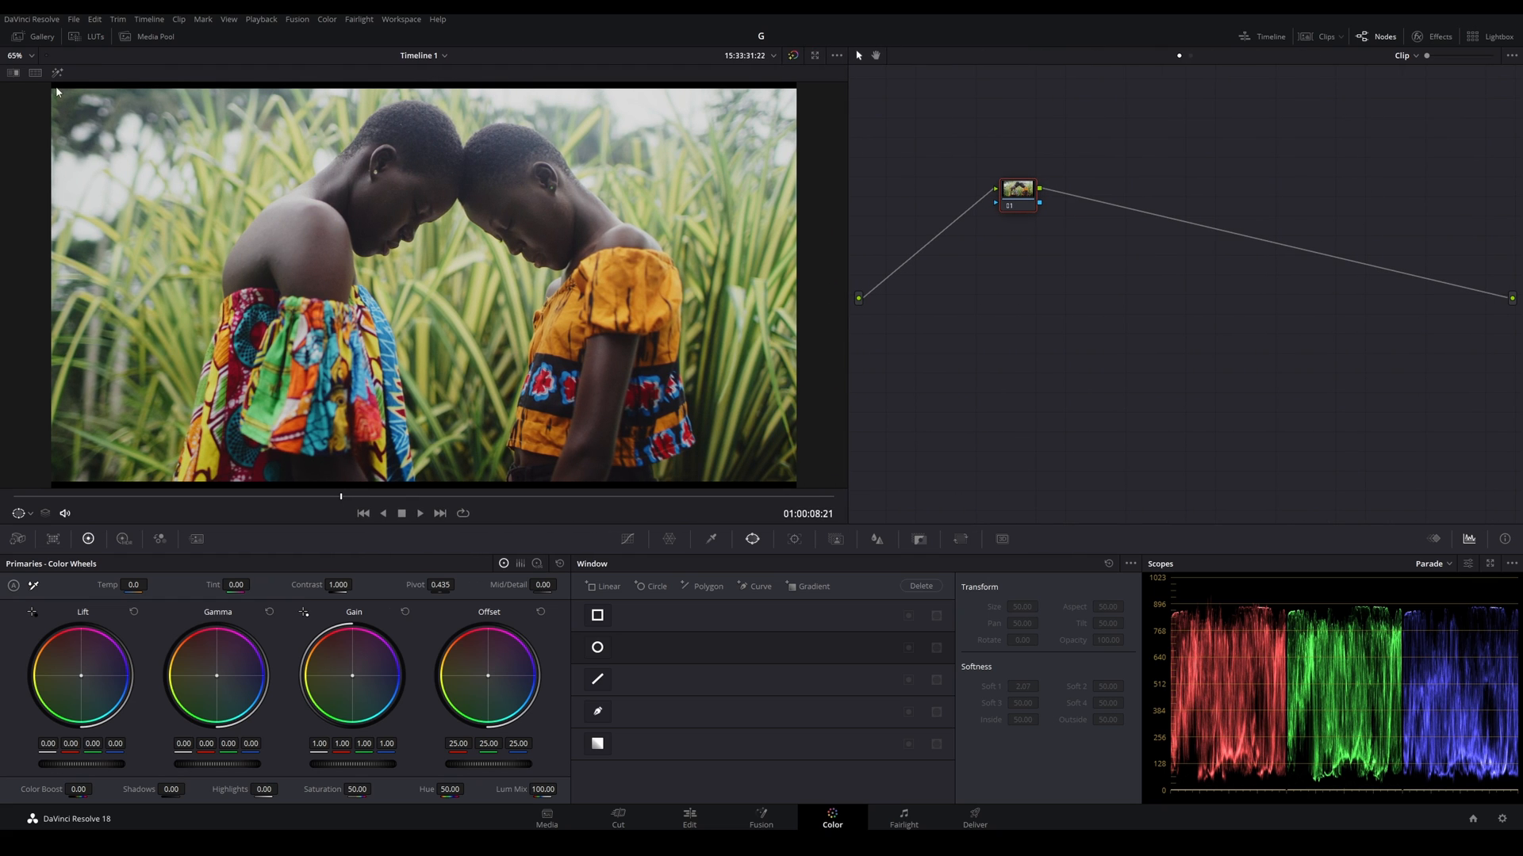
{"action": "left_click_drag", "start_coordinate": [1022, 197], "coordinate": [886, 117]}
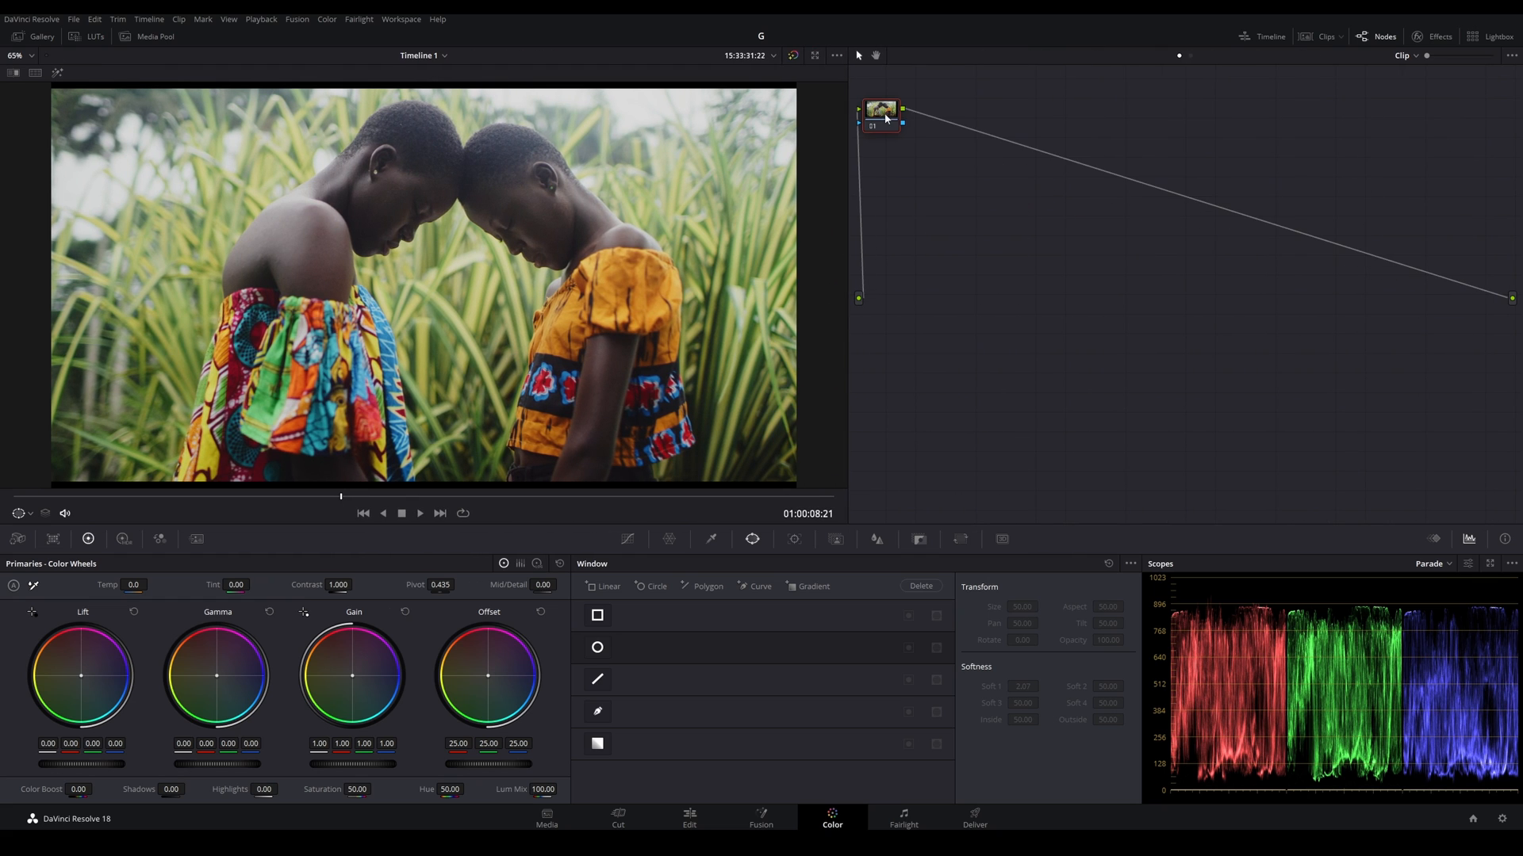
Step: Look through the saved stills in the gallery's PowerGrade 1 album and close the gallery
{"action": "left_click", "coordinate": [94, 38]}
{"action": "left_click", "coordinate": [45, 38]}
{"action": "left_click", "coordinate": [6, 55]}
{"action": "left_click", "coordinate": [33, 93]}
{"action": "left_click", "coordinate": [300, 246]}
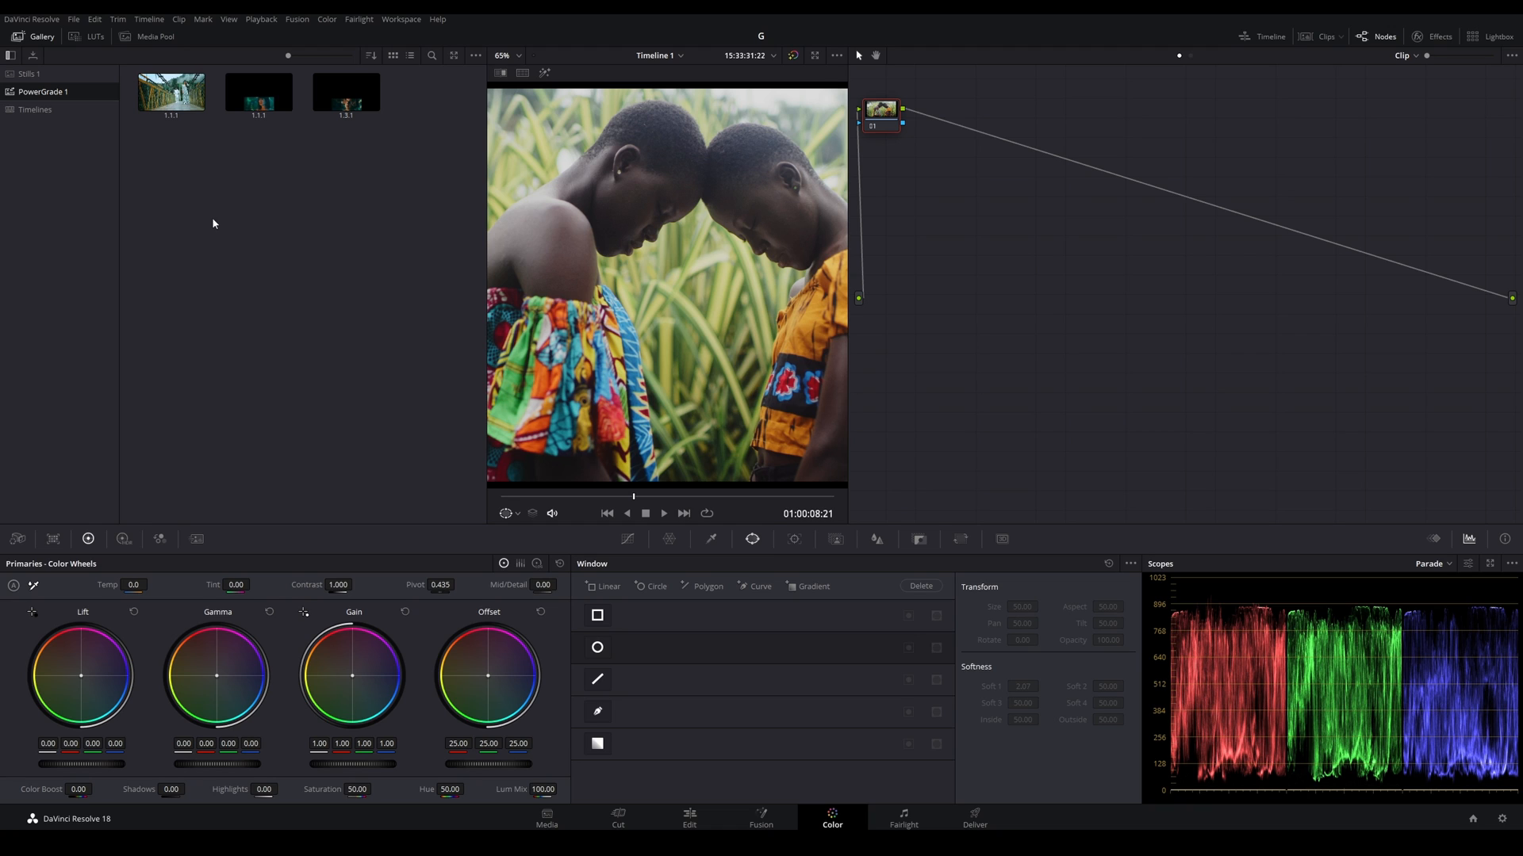
{"action": "left_click", "coordinate": [36, 36]}
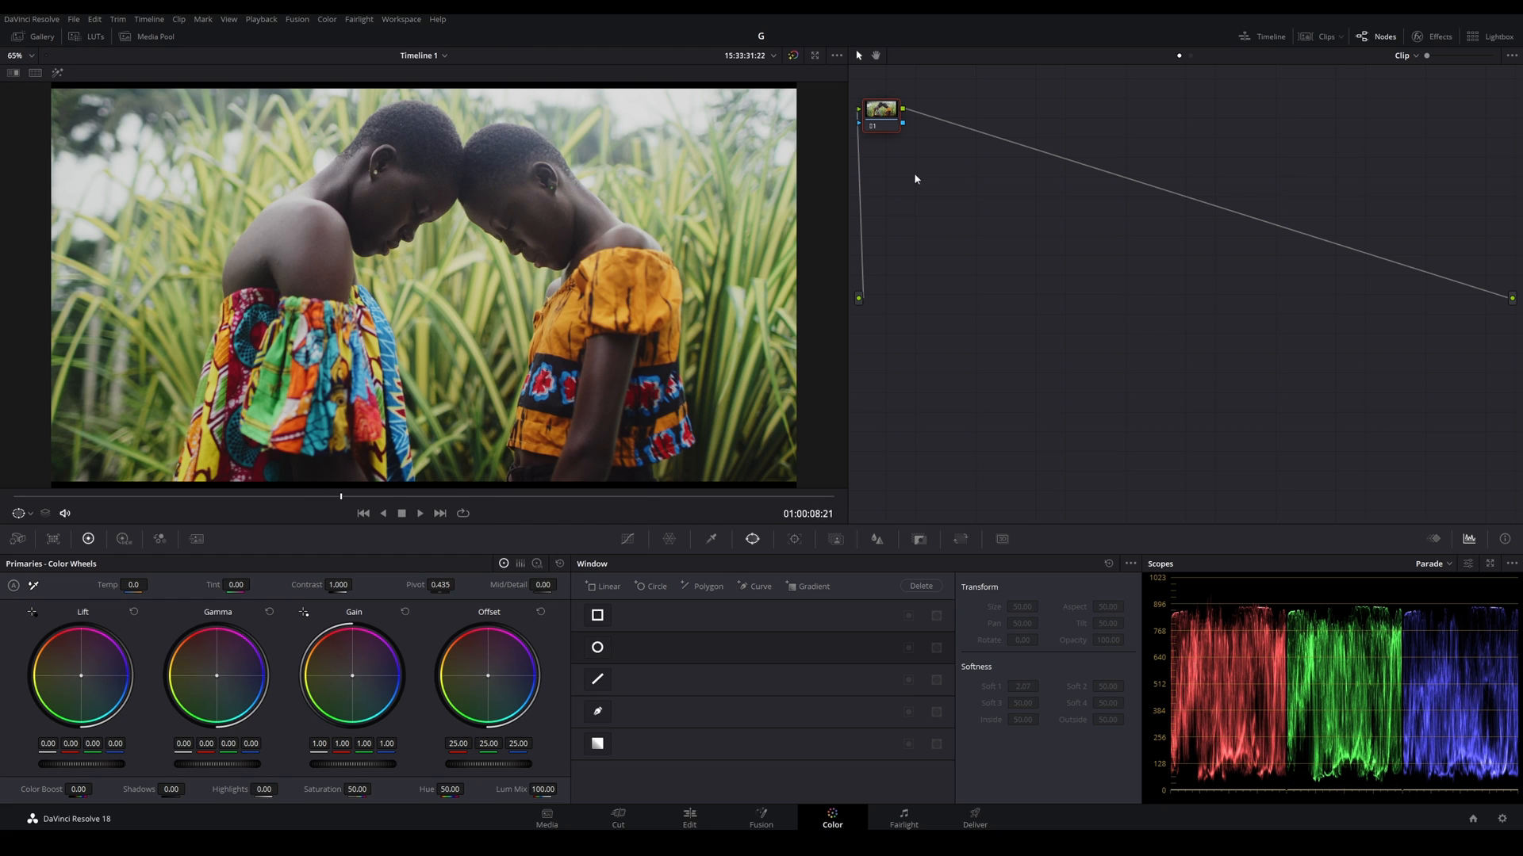
Step: Add a serial node after node 01 and tint it magenta-red, with master lift -0.12, master gamma 0.10 and red gain 1.13
{"action": "left_click_drag", "start_coordinate": [892, 114], "coordinate": [903, 96]}
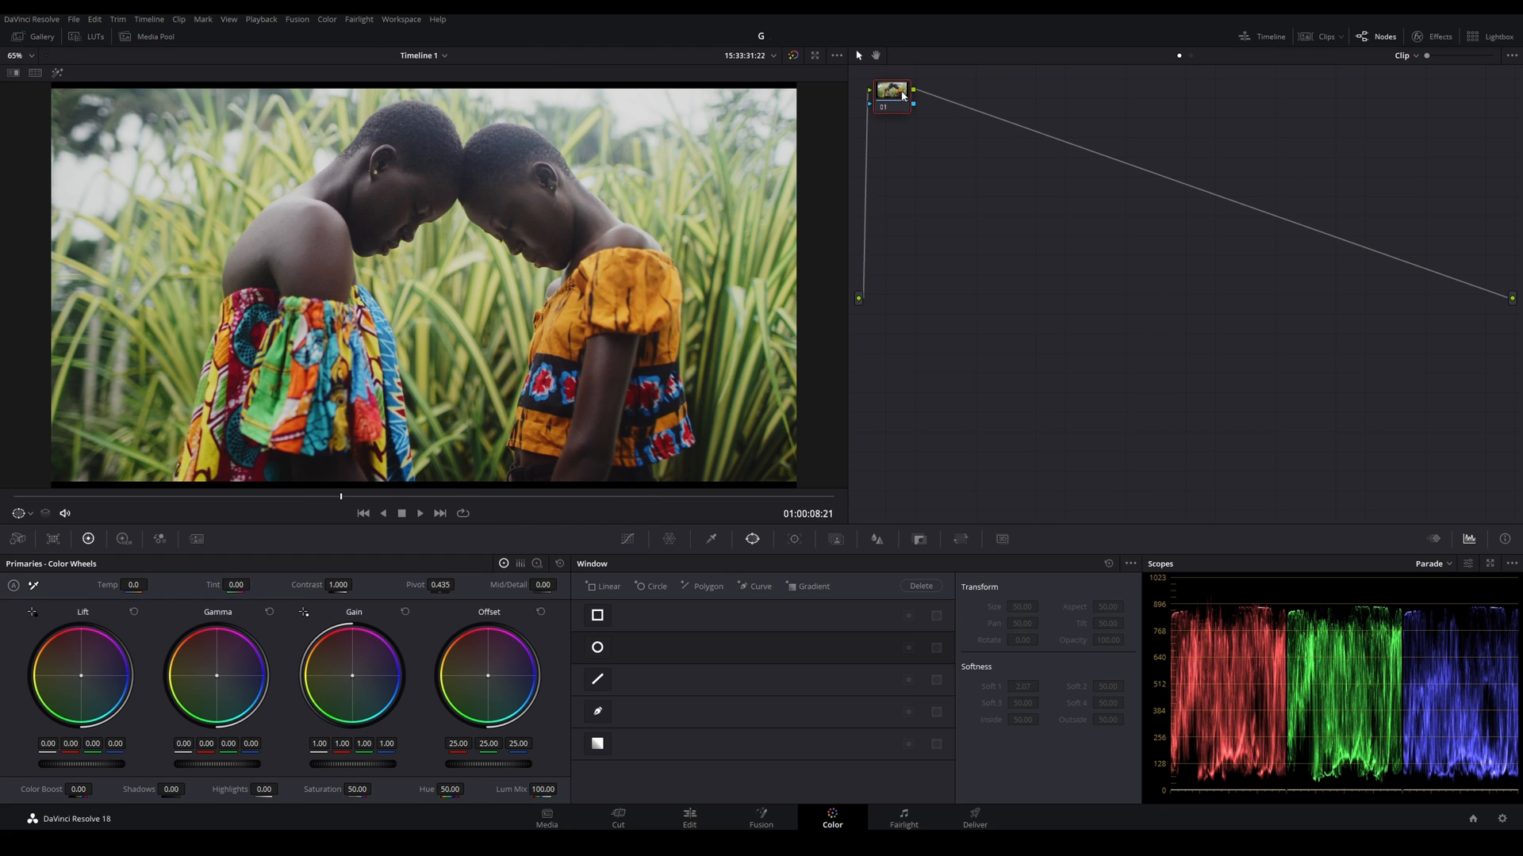
{"action": "key", "text": "alt+s"}
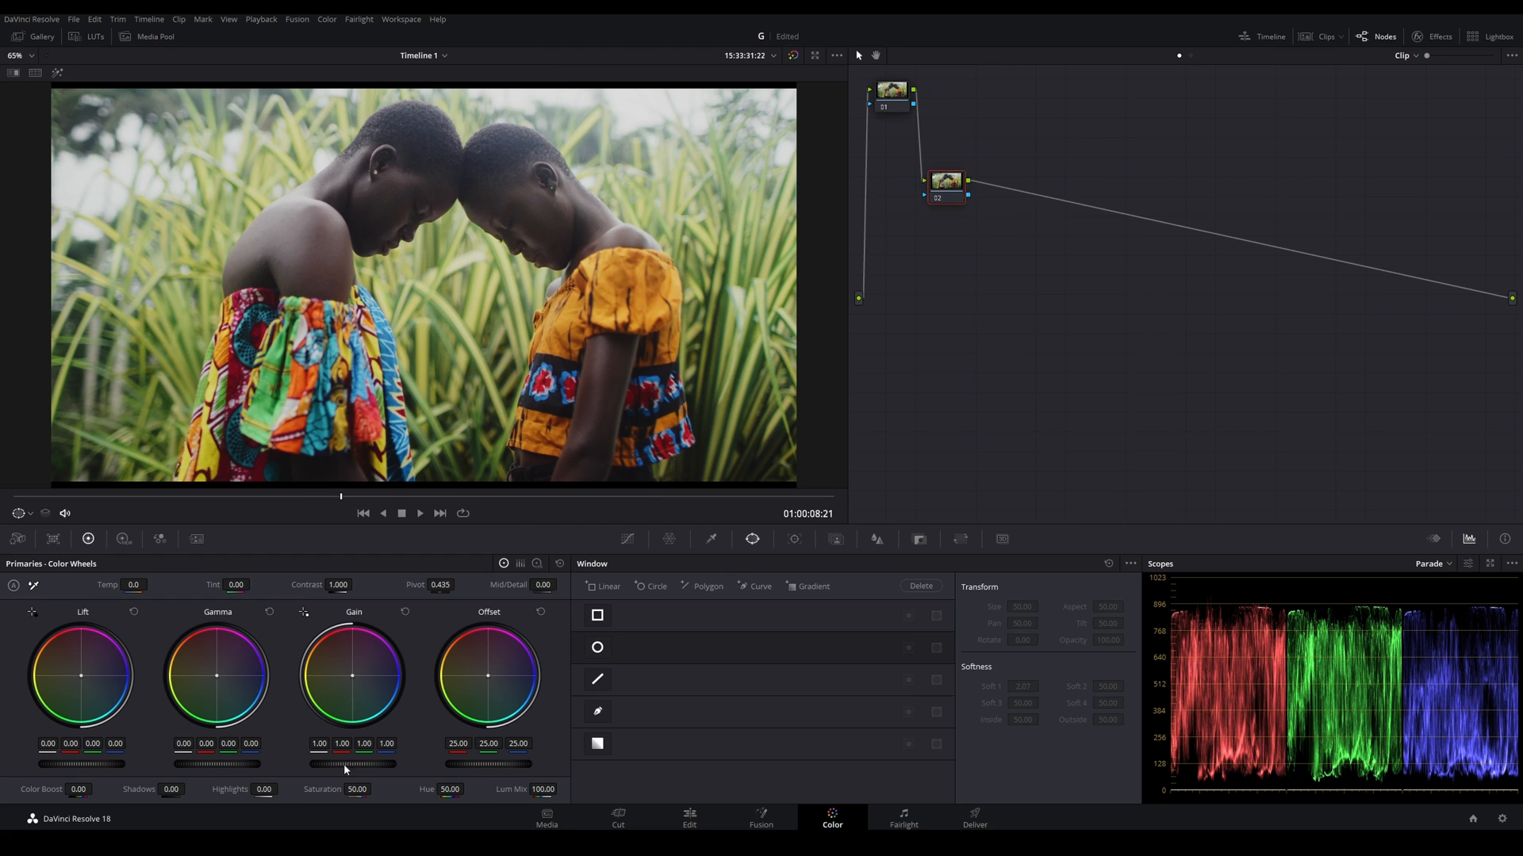
{"action": "left_click_drag", "start_coordinate": [356, 680], "coordinate": [352, 659]}
{"action": "left_click_drag", "start_coordinate": [221, 685], "coordinate": [226, 703]}
{"action": "left_click_drag", "start_coordinate": [78, 675], "coordinate": [85, 672]}
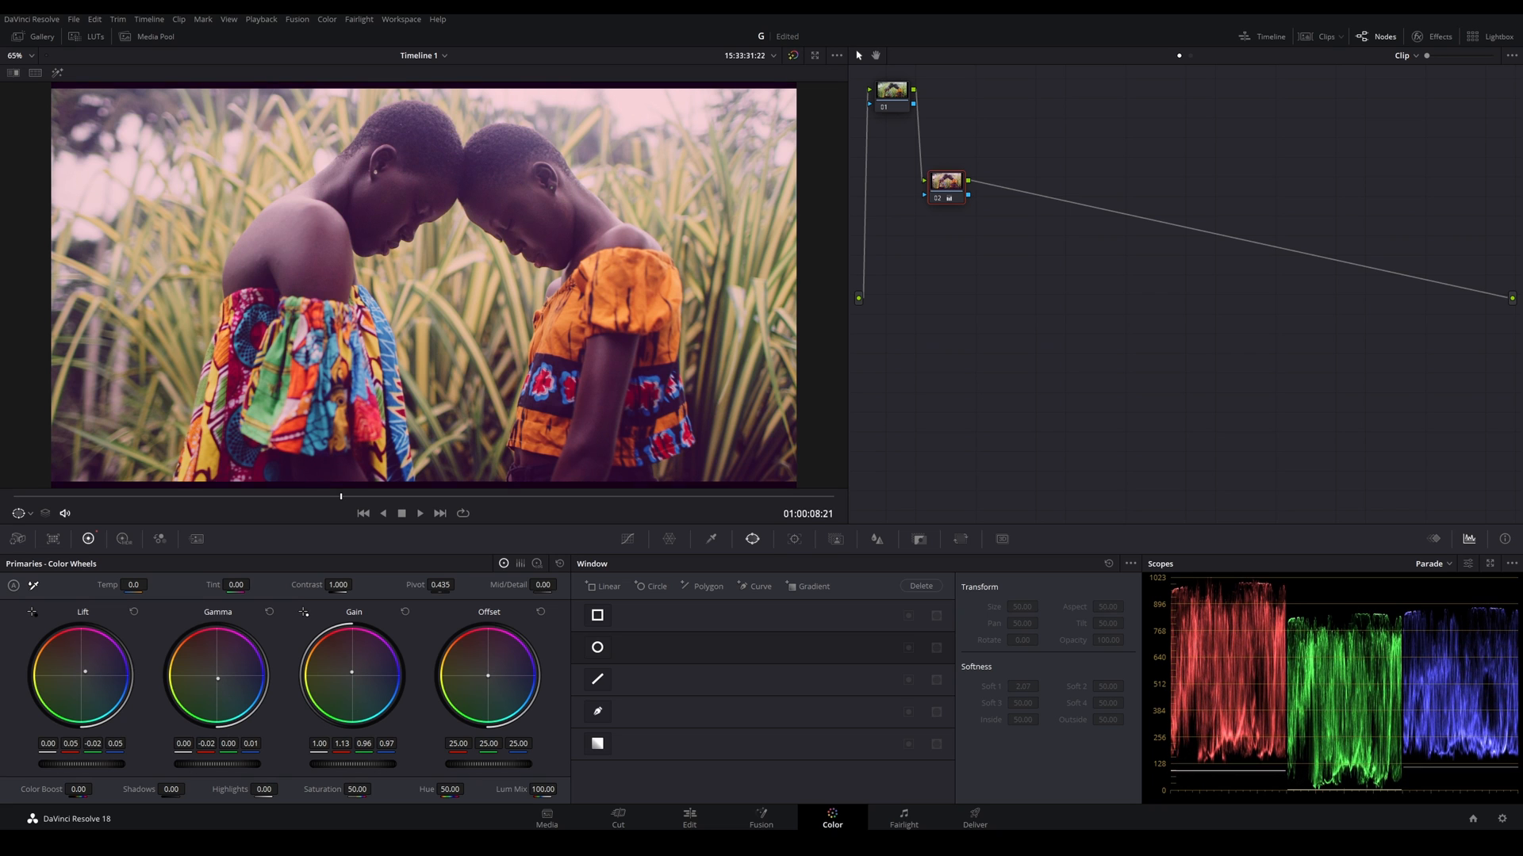
{"action": "left_click_drag", "start_coordinate": [104, 768], "coordinate": [92, 765]}
{"action": "left_click_drag", "start_coordinate": [249, 761], "coordinate": [260, 766]}
Step: Shape node 02's custom curve with raised shadows and midtones and lowered highlights, and set its offset to red 35.80 and green 12.40
{"action": "left_click", "coordinate": [627, 539]}
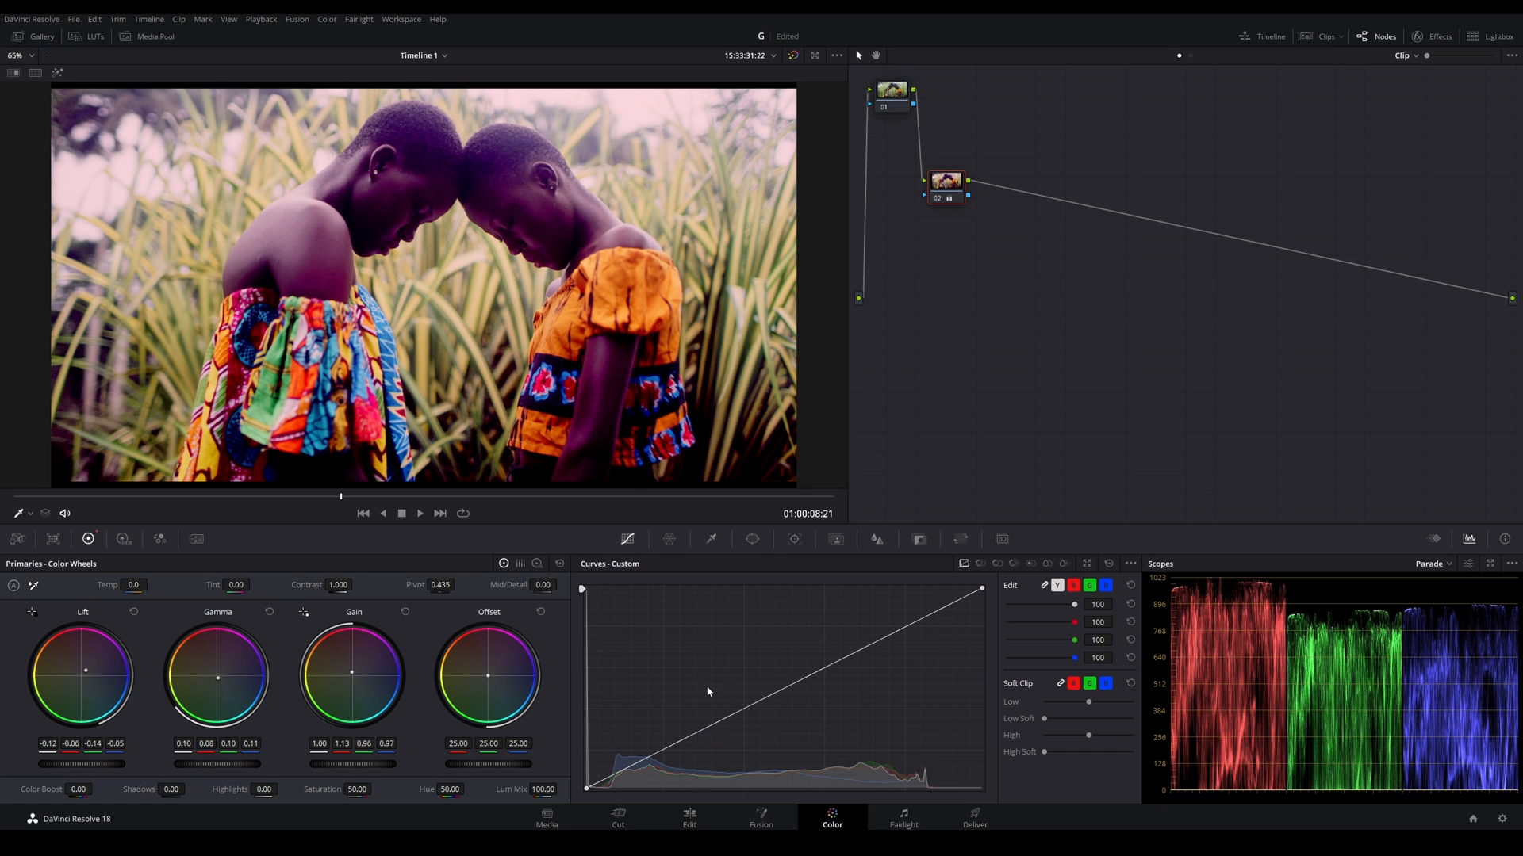
{"action": "left_click_drag", "start_coordinate": [743, 716], "coordinate": [711, 711]}
{"action": "mouse_move", "coordinate": [901, 634]}
{"action": "left_mouse_down"}
{"action": "mouse_move", "coordinate": [919, 652]}
{"action": "mouse_move", "coordinate": [907, 641]}
{"action": "left_mouse_up"}
{"action": "left_click_drag", "start_coordinate": [778, 689], "coordinate": [776, 679]}
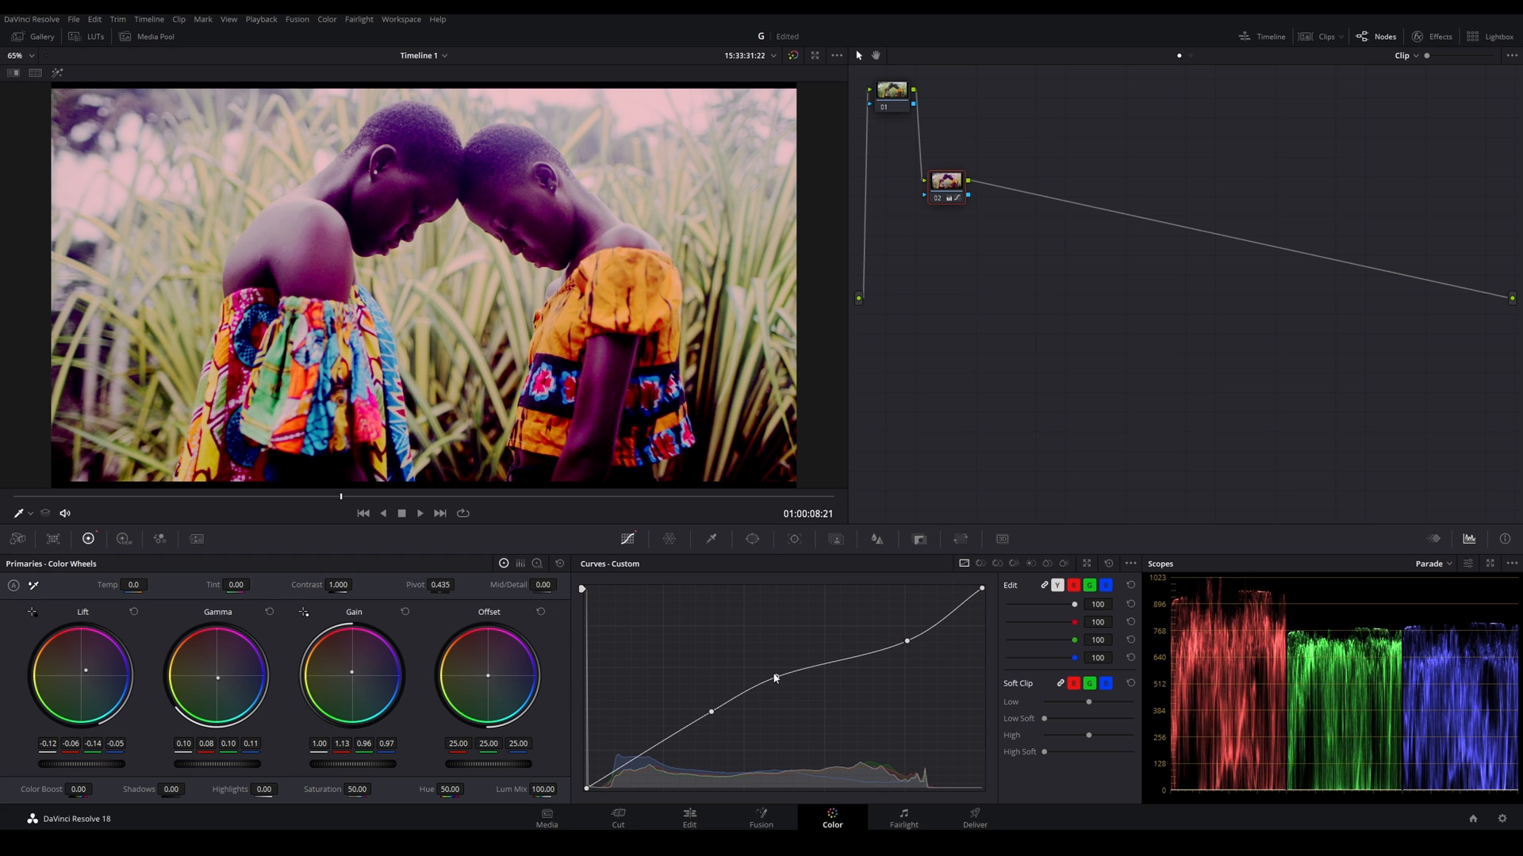
{"action": "left_click", "coordinate": [521, 563]}
{"action": "left_click_drag", "start_coordinate": [488, 675], "coordinate": [471, 672]}
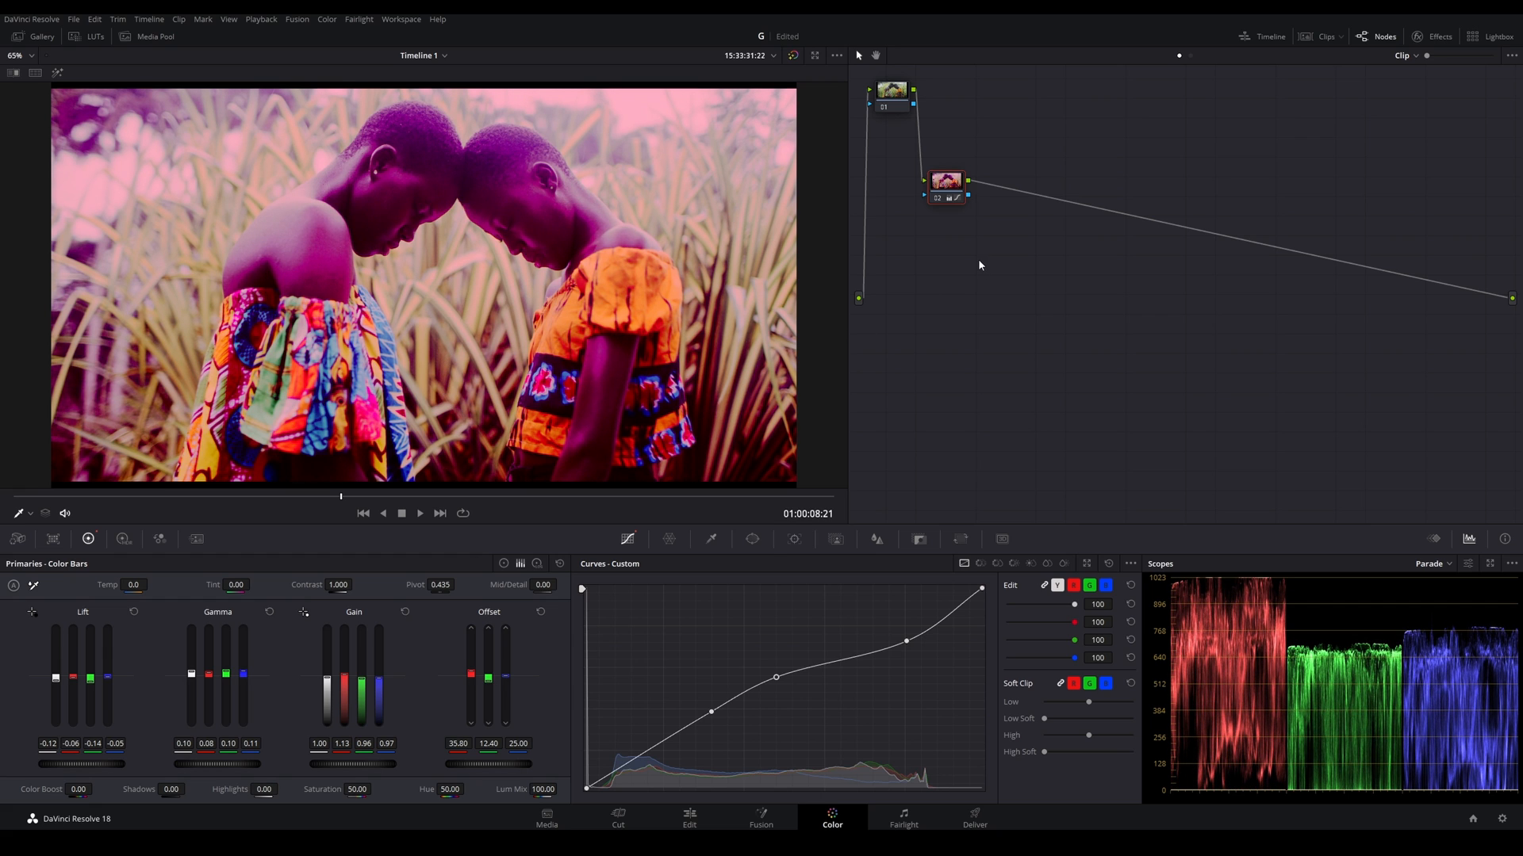
{"action": "key", "text": "alt+s"}
{"action": "left_click_drag", "start_coordinate": [471, 697], "coordinate": [474, 706]}
{"action": "left_click", "coordinate": [752, 538]}
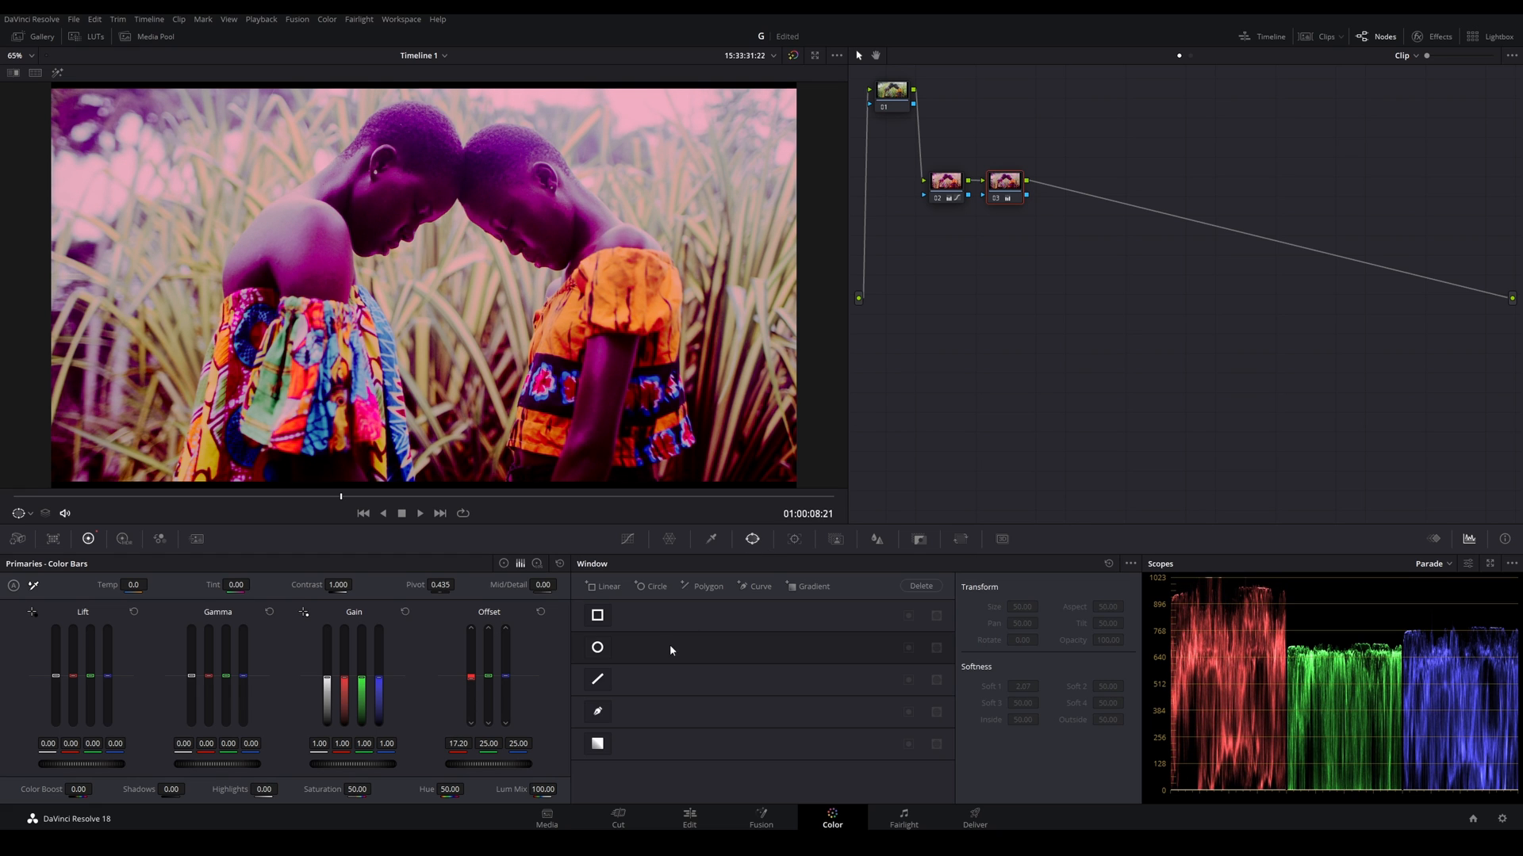
{"action": "left_click", "coordinate": [598, 650]}
{"action": "key", "text": "Delete"}
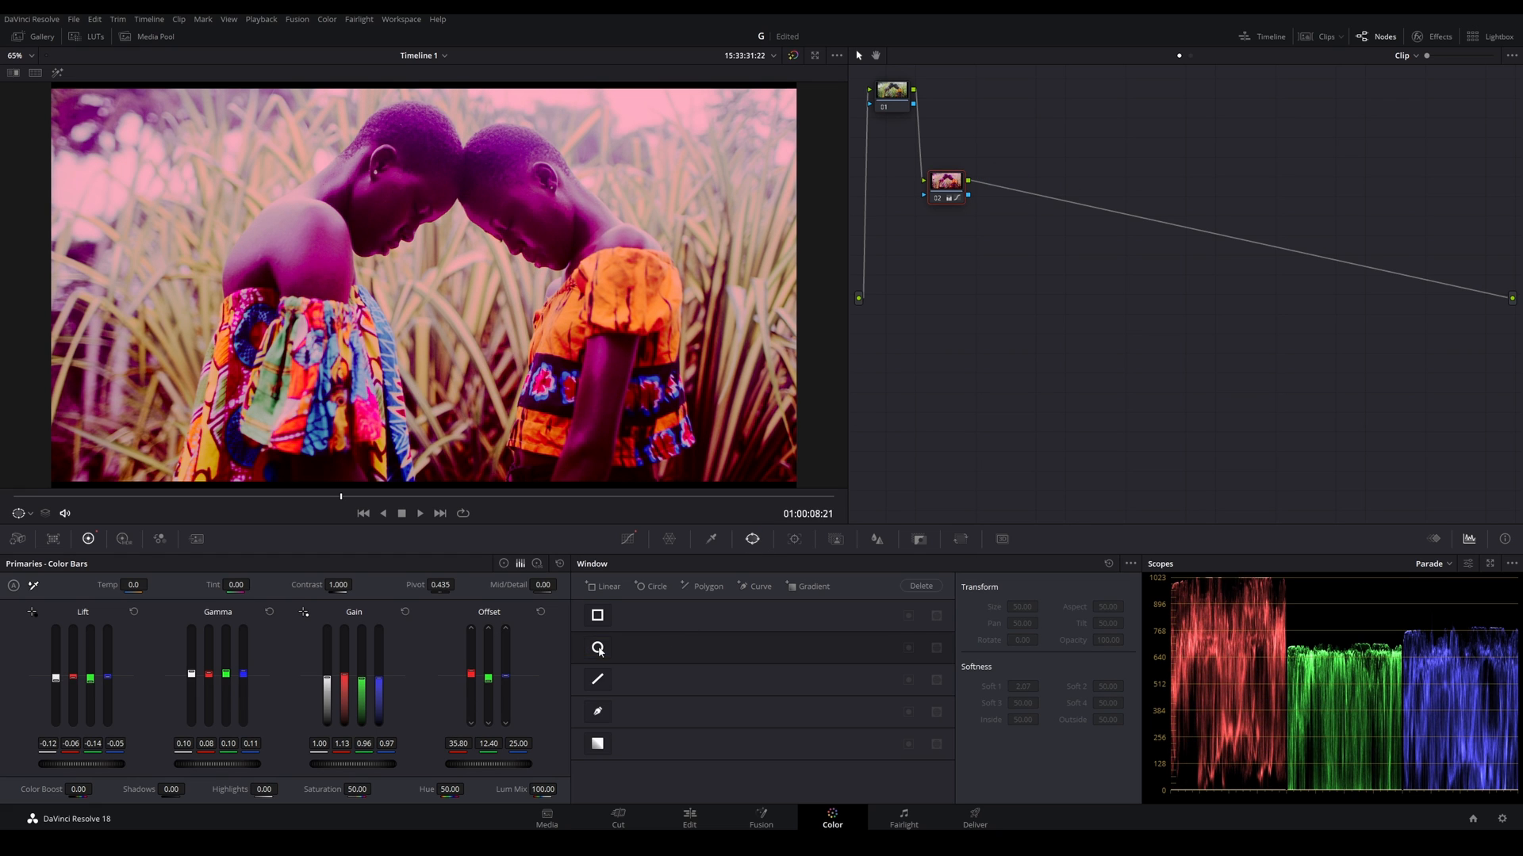
Step: Add a serial node after node 02 and pull the Color Warper's centre point toward yellow-green, to Hue 0.72 and Sat 0.28
{"action": "key", "text": "alt+s"}
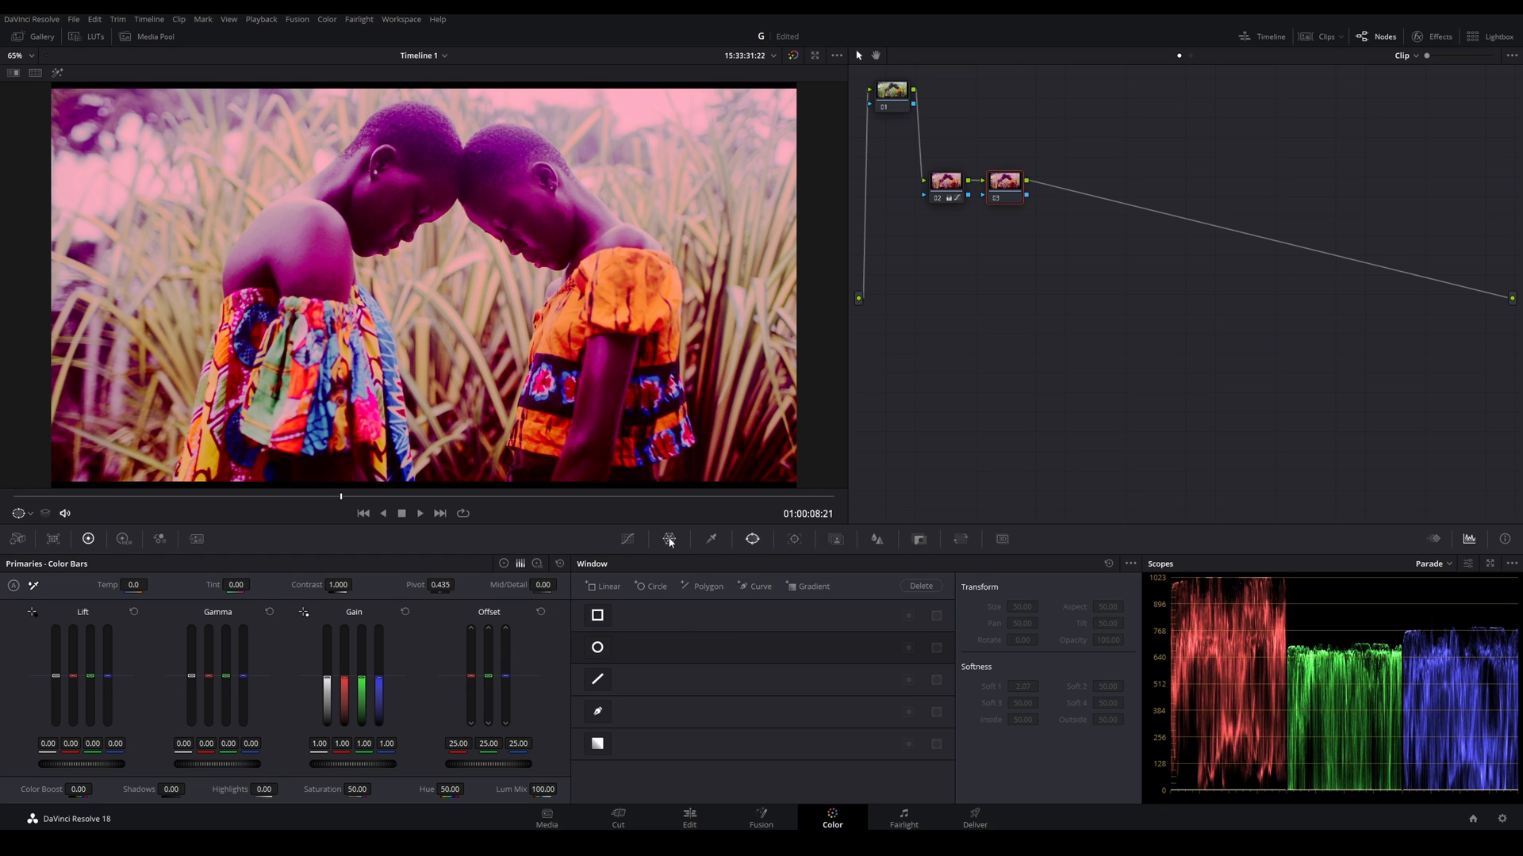
{"action": "left_click", "coordinate": [669, 540]}
{"action": "mouse_move", "coordinate": [780, 676]}
{"action": "left_mouse_down"}
{"action": "mouse_move", "coordinate": [743, 676]}
{"action": "mouse_move", "coordinate": [764, 692]}
{"action": "left_mouse_up"}
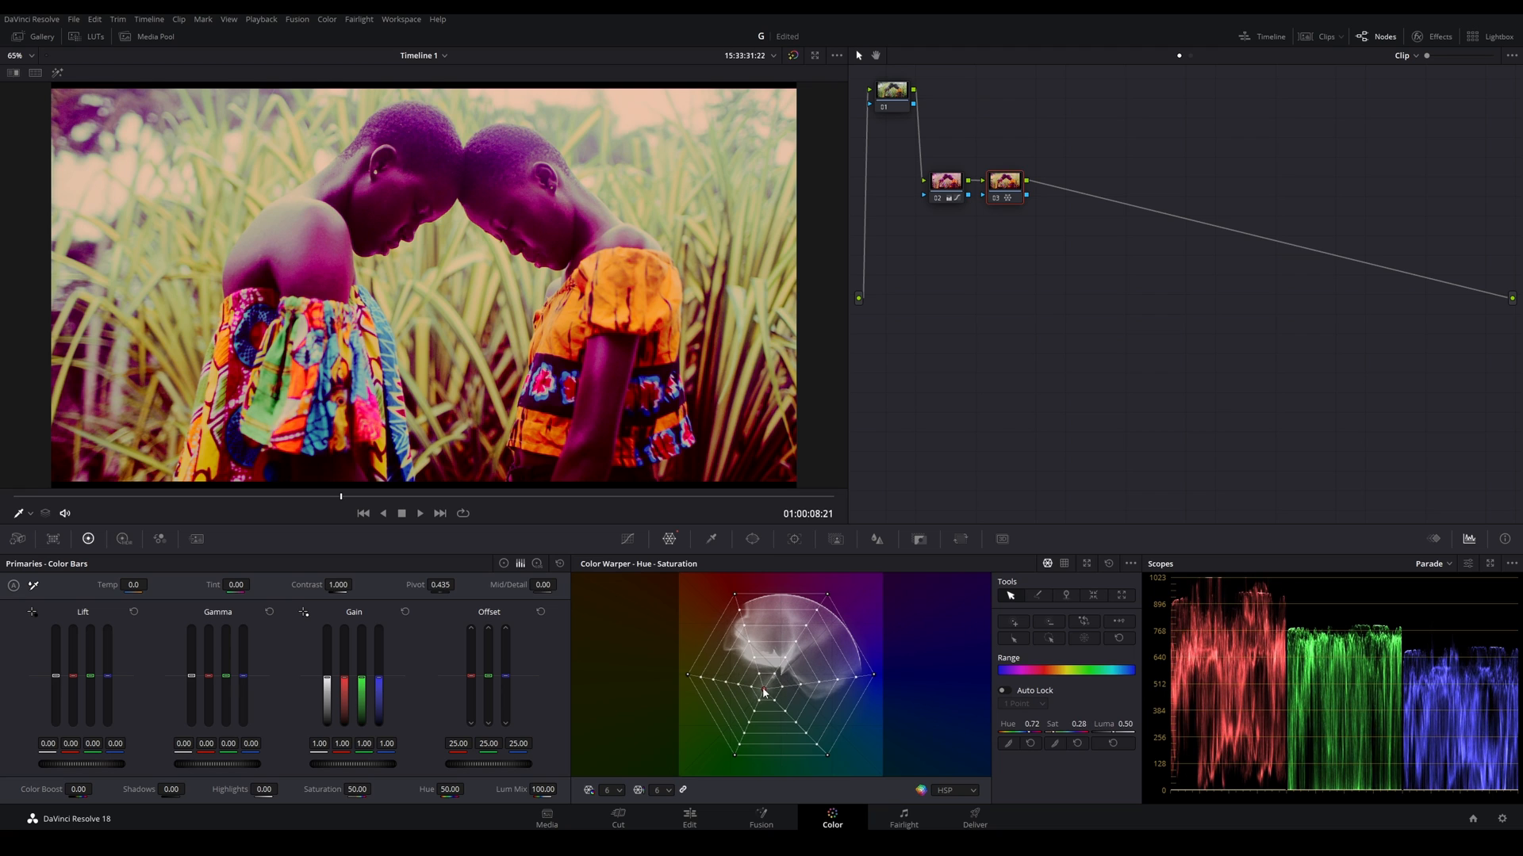
{"action": "left_click", "coordinate": [711, 539]}
{"action": "left_click", "coordinate": [759, 541]}
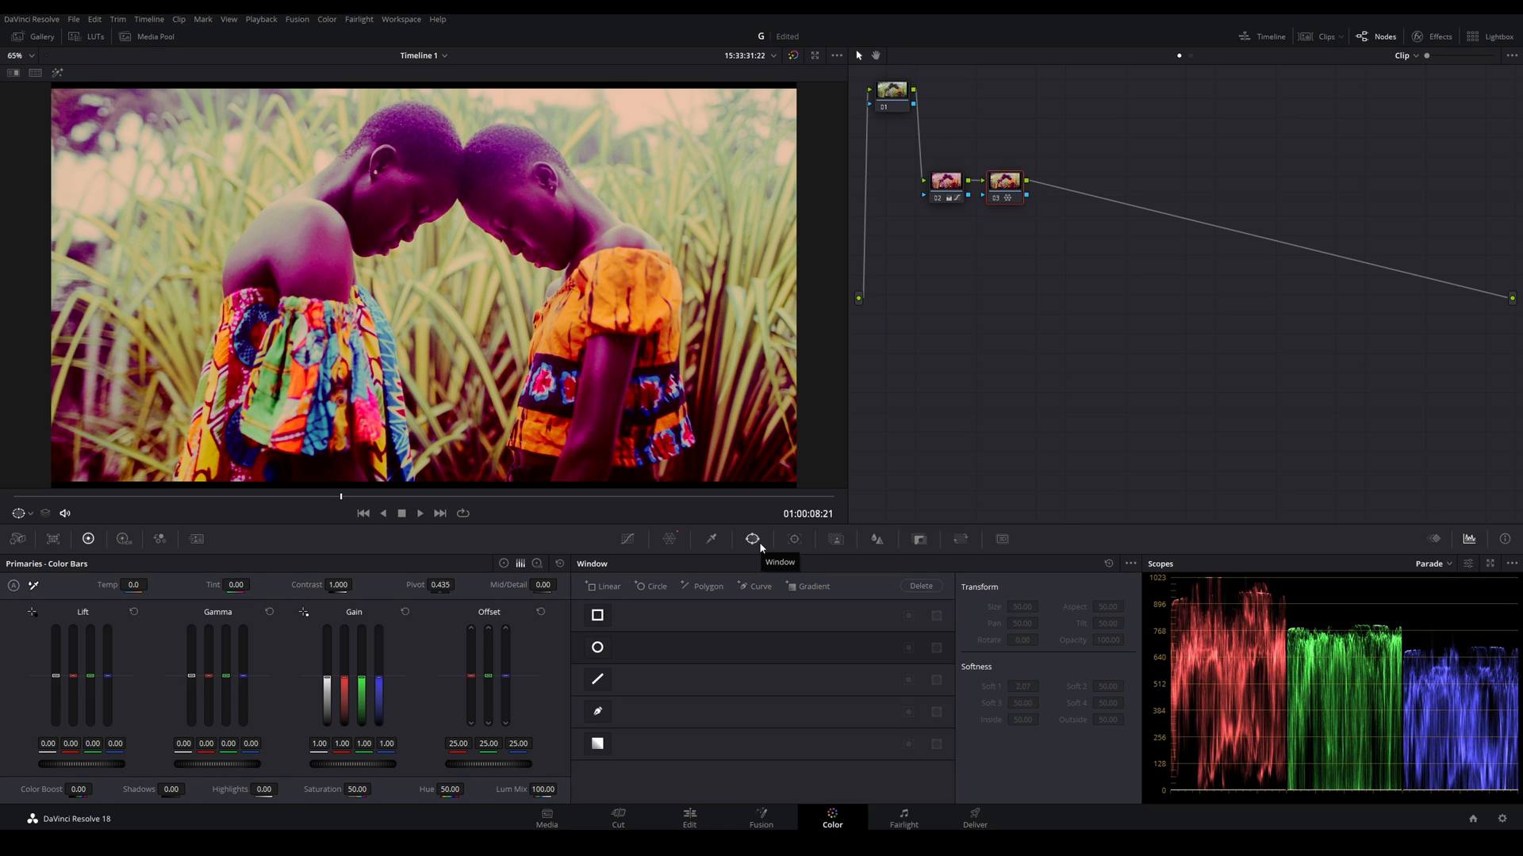
{"action": "left_click", "coordinate": [711, 540]}
{"action": "left_click", "coordinate": [755, 540]}
Step: Grab a still of the graded frame into the gallery's PowerGrade 1 album and close the gallery
{"action": "left_click", "coordinate": [43, 36]}
{"action": "right_click", "coordinate": [714, 261]}
{"action": "left_click", "coordinate": [743, 269]}
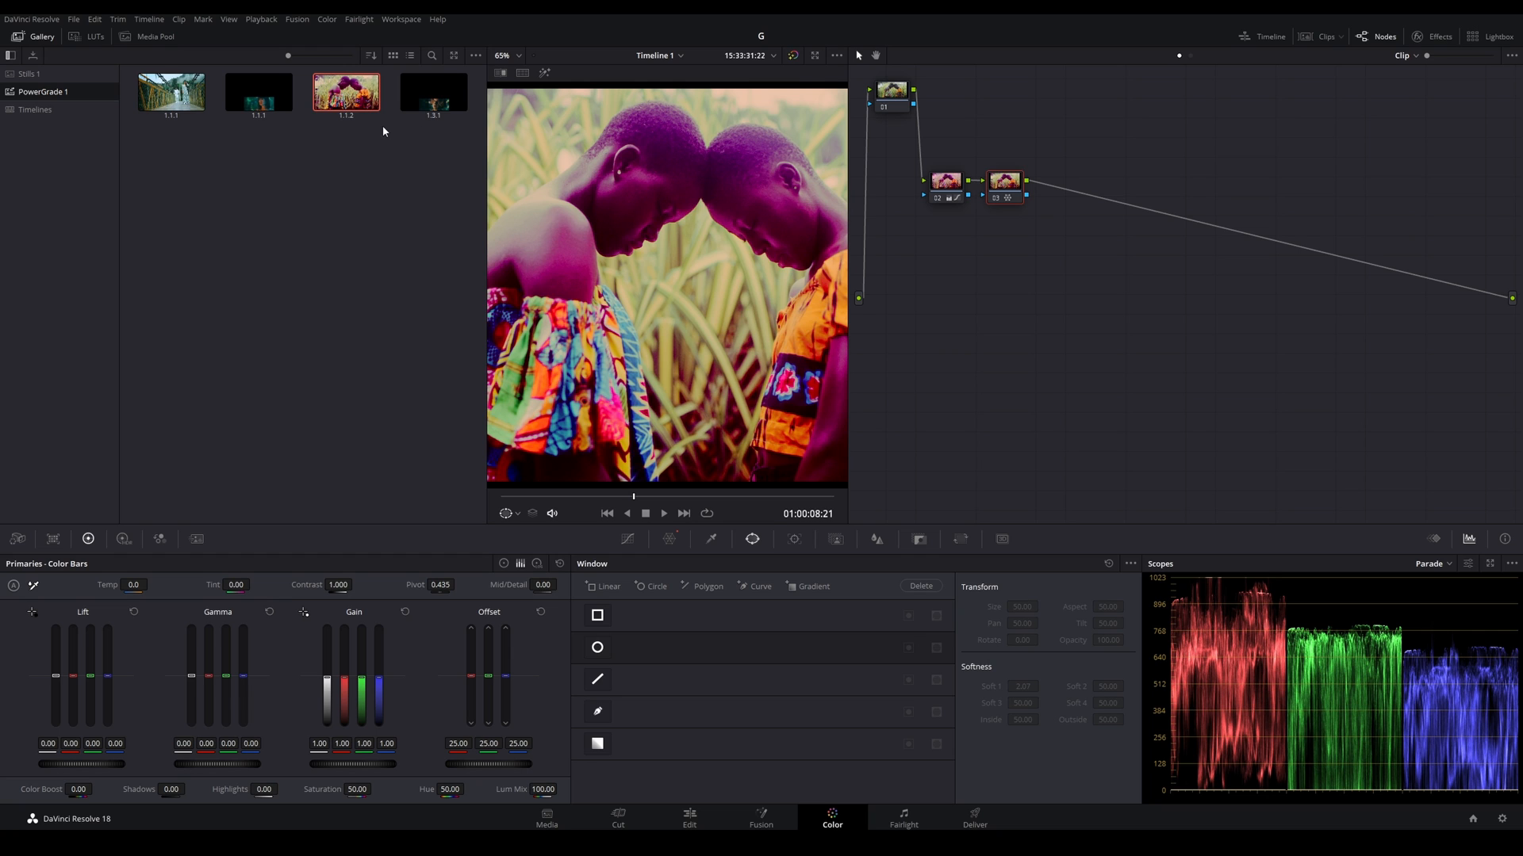
{"action": "left_click", "coordinate": [49, 37]}
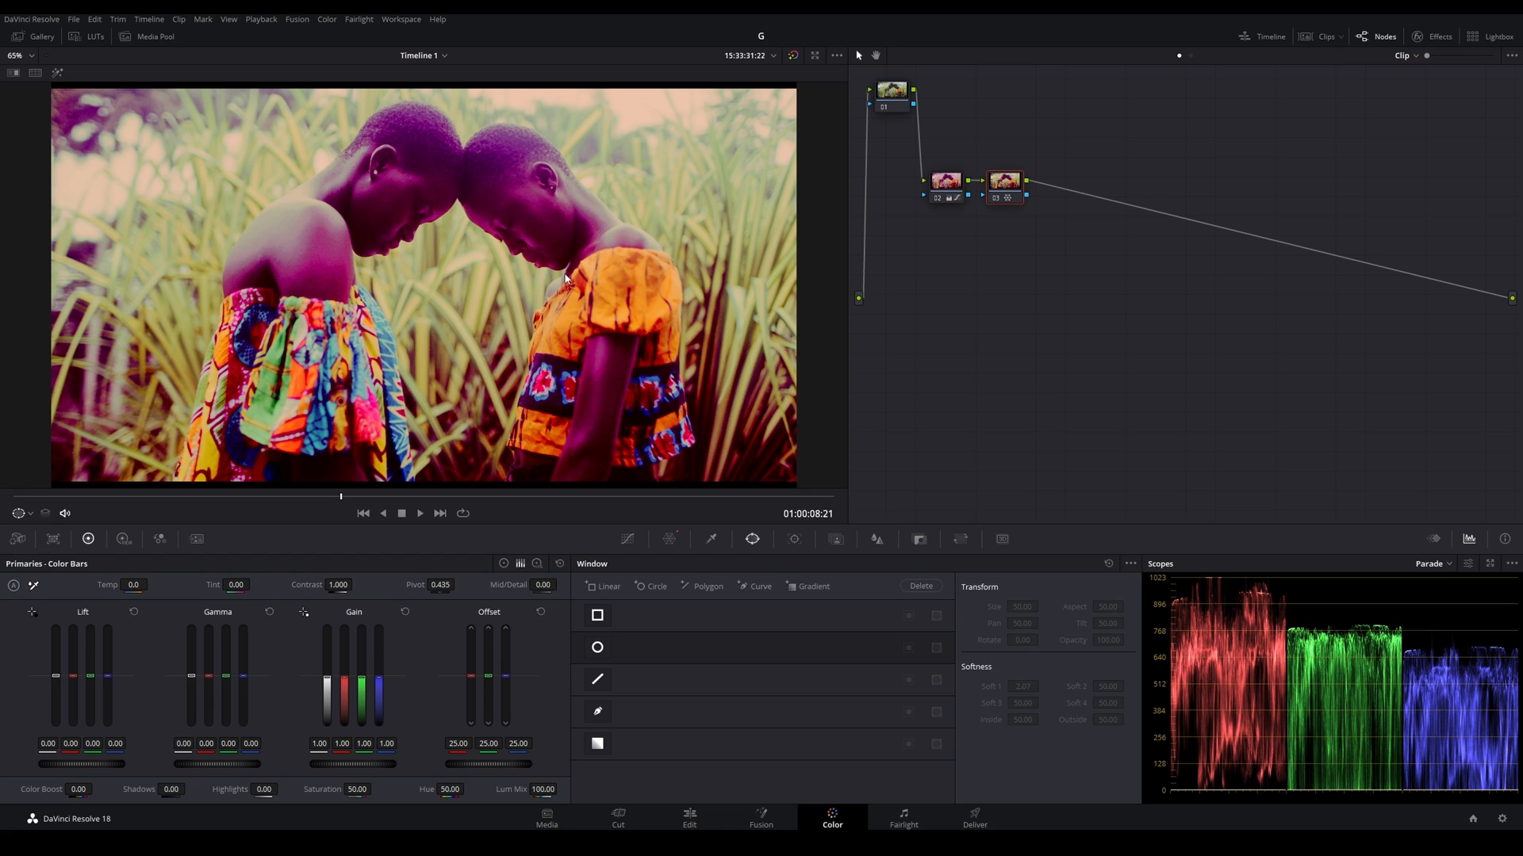
Step: Generate a 65 Point Cube LUT from the graded clip and save it to the Desktop with the prefix "lut"
{"action": "left_click", "coordinate": [1316, 37]}
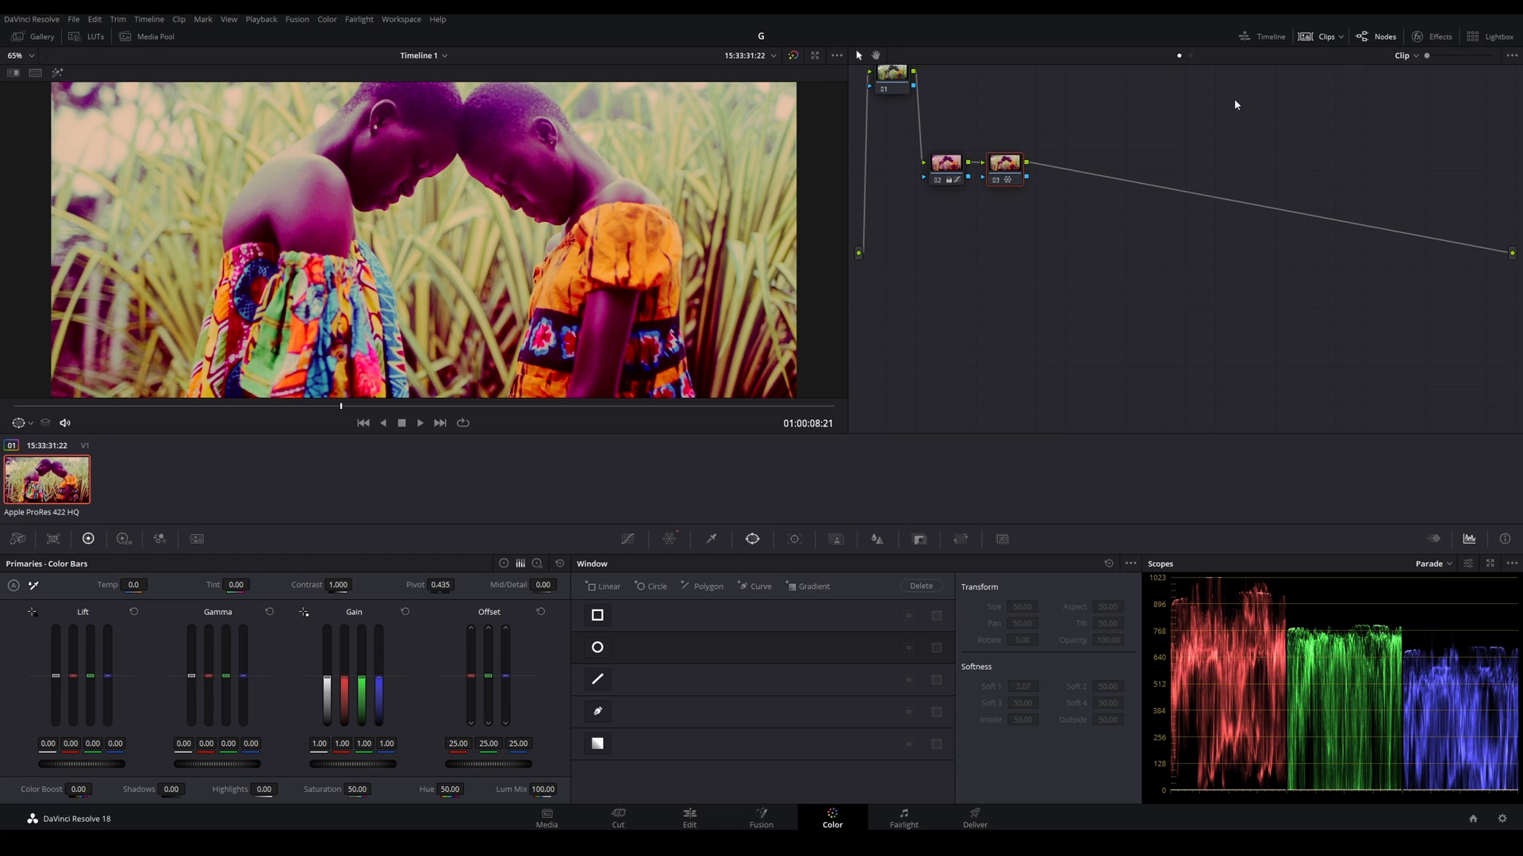
{"action": "right_click", "coordinate": [72, 493]}
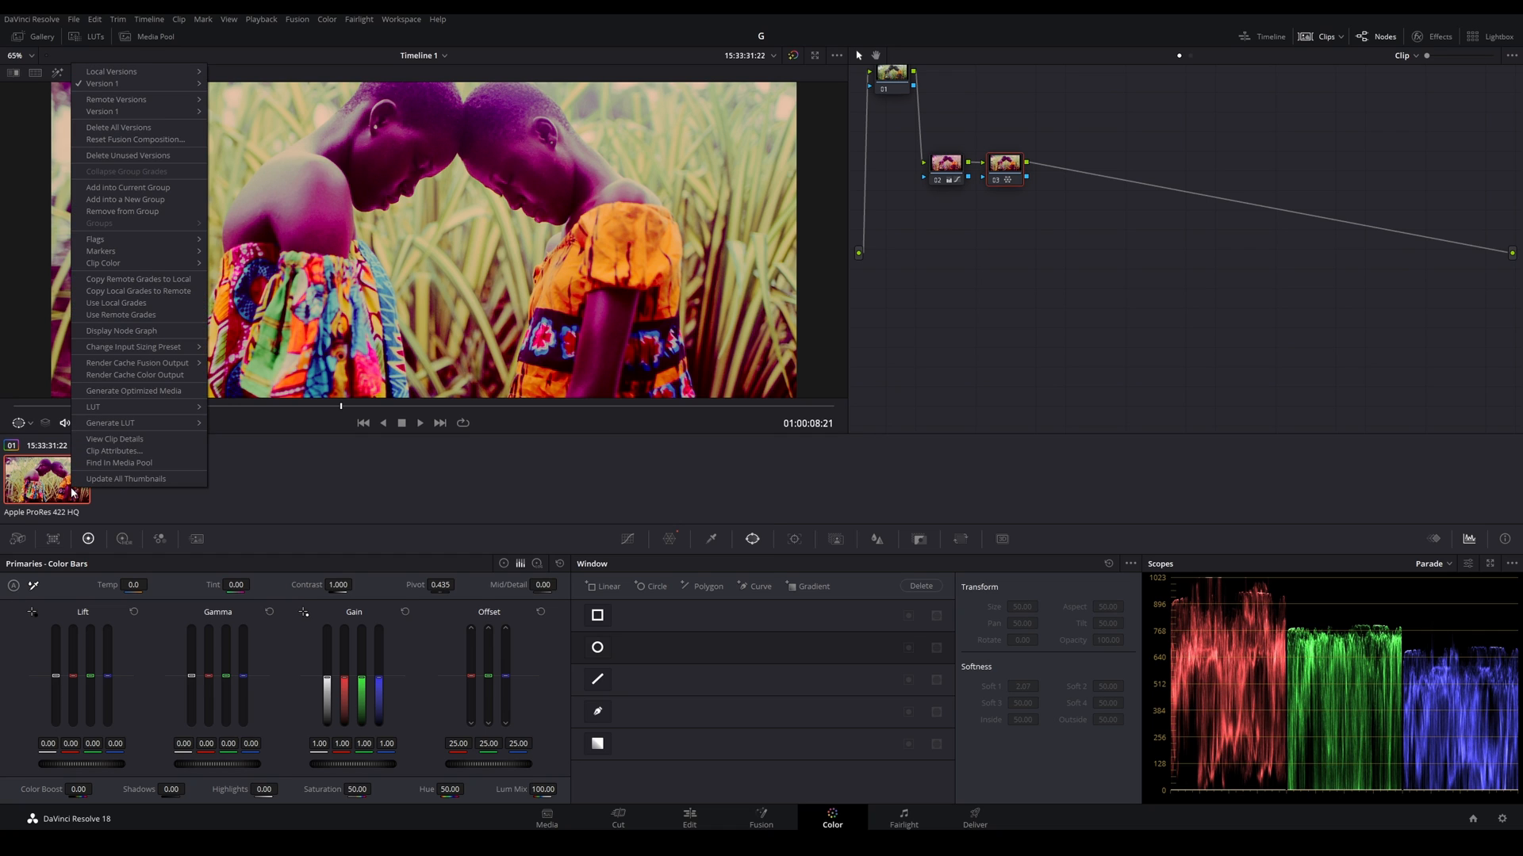
{"action": "mouse_move", "coordinate": [131, 425]}
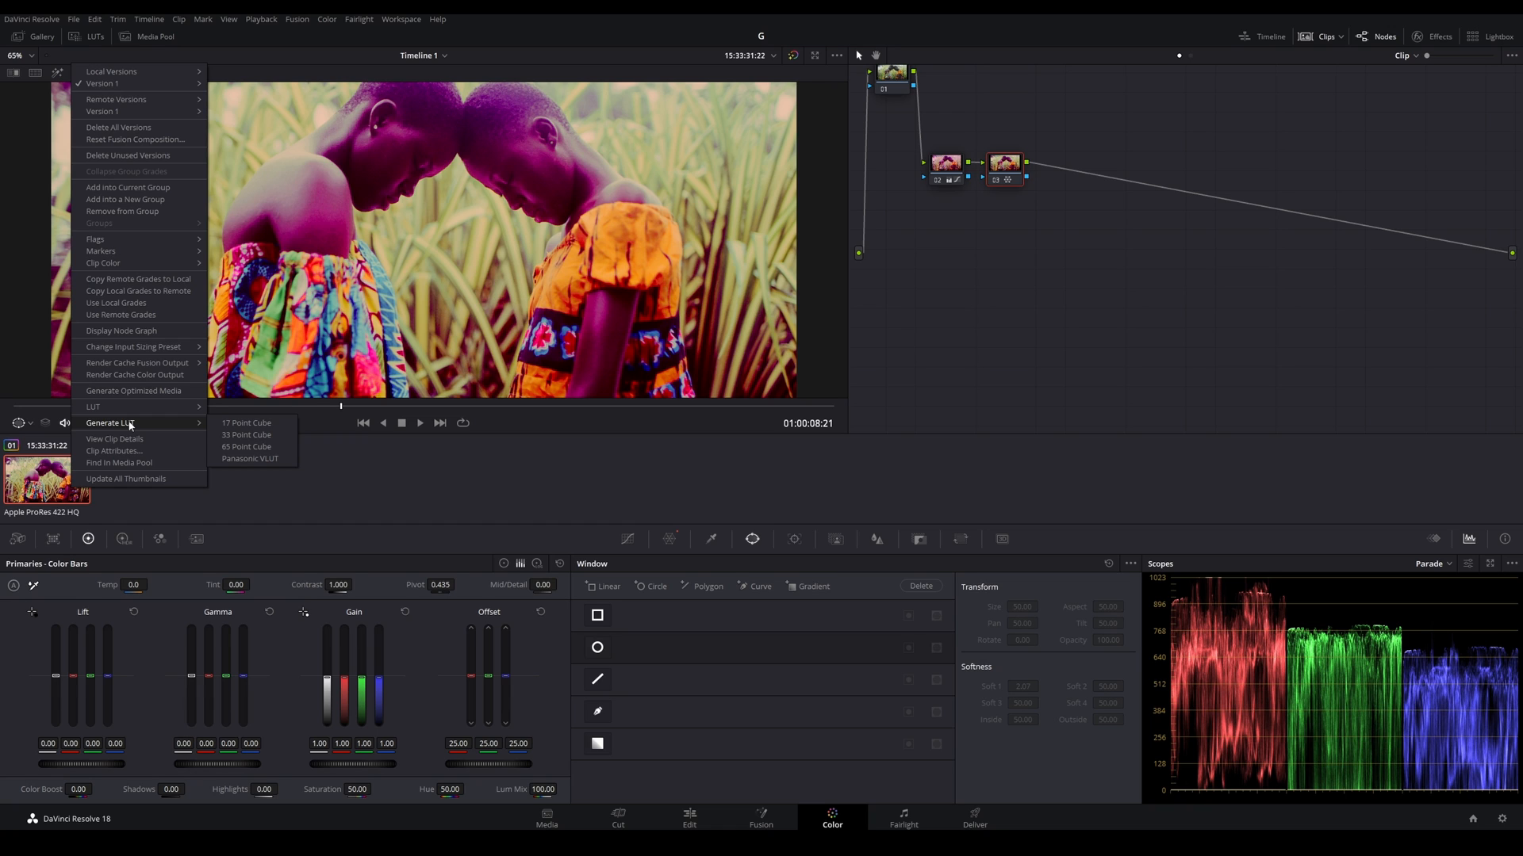
{"action": "left_click", "coordinate": [239, 448]}
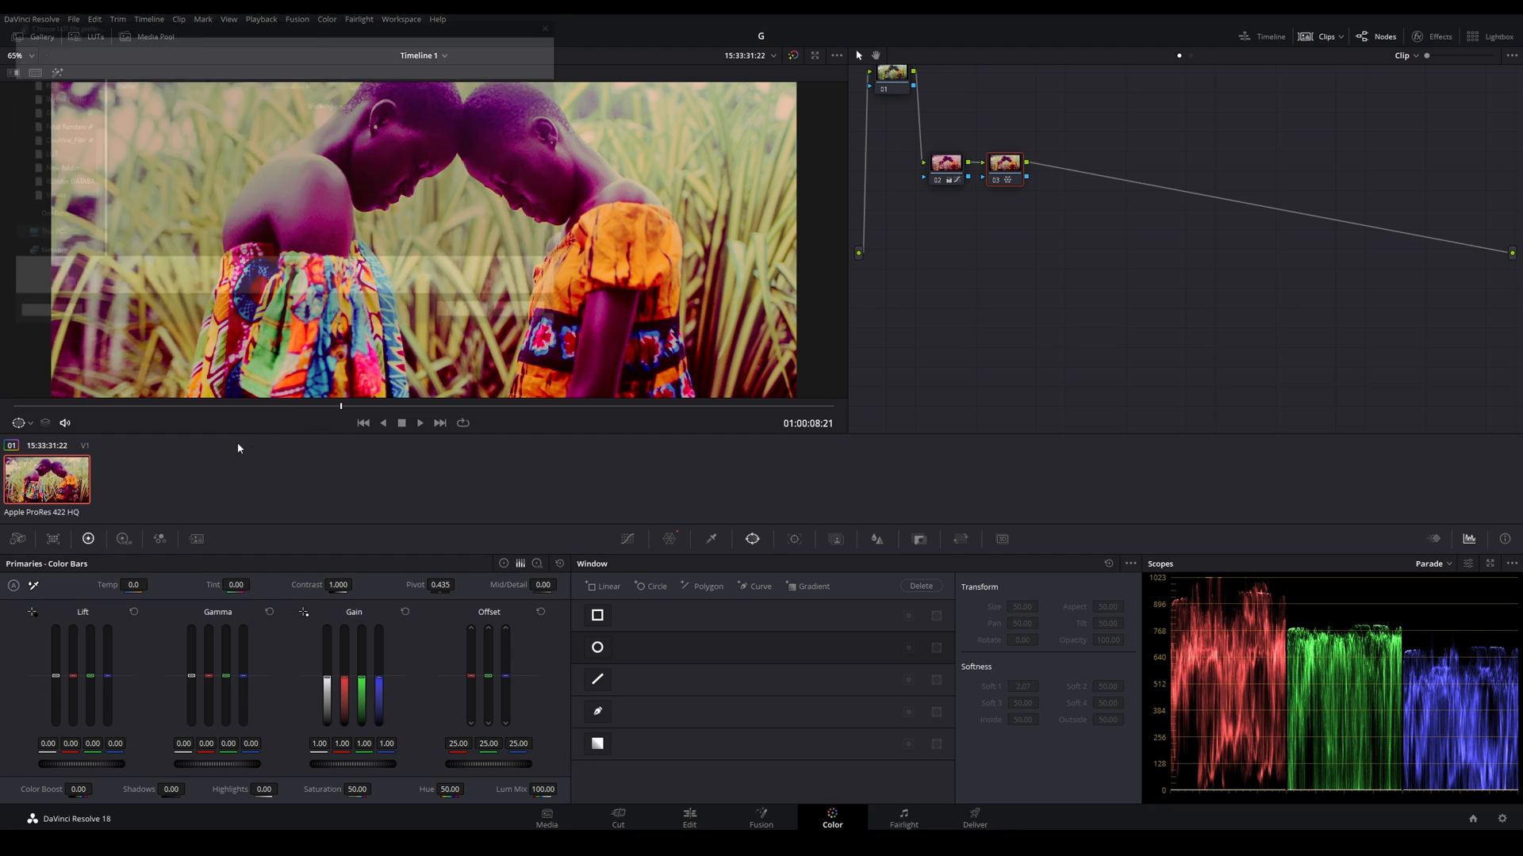
{"action": "scroll", "coordinate": [78, 184], "scroll_direction": "up", "scroll_amount": 3}
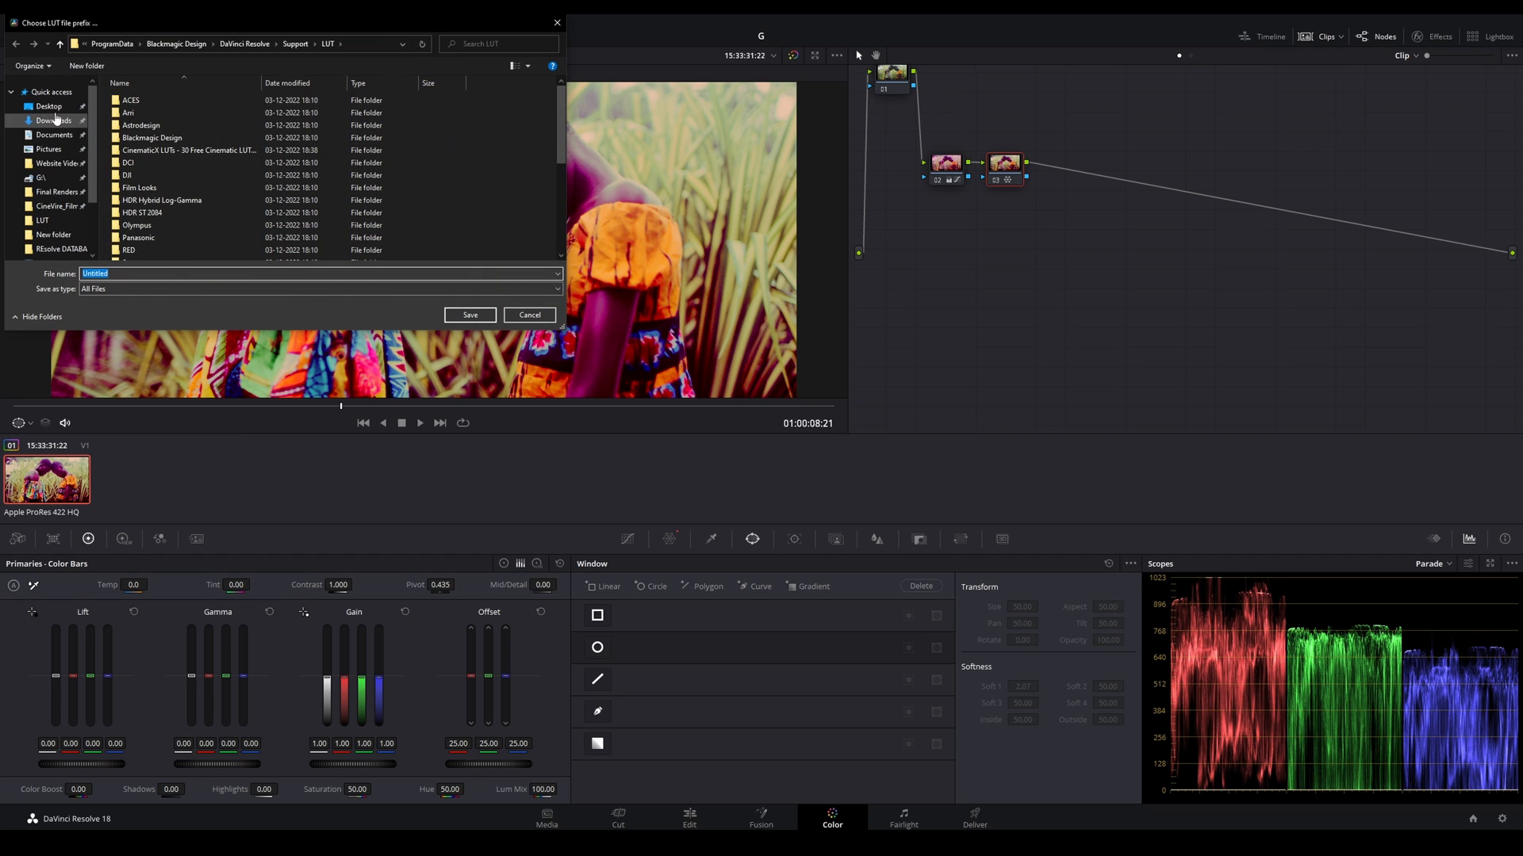
{"action": "left_click", "coordinate": [49, 106]}
{"action": "double_click", "coordinate": [148, 272]}
{"action": "key", "text": "BackSpace"}
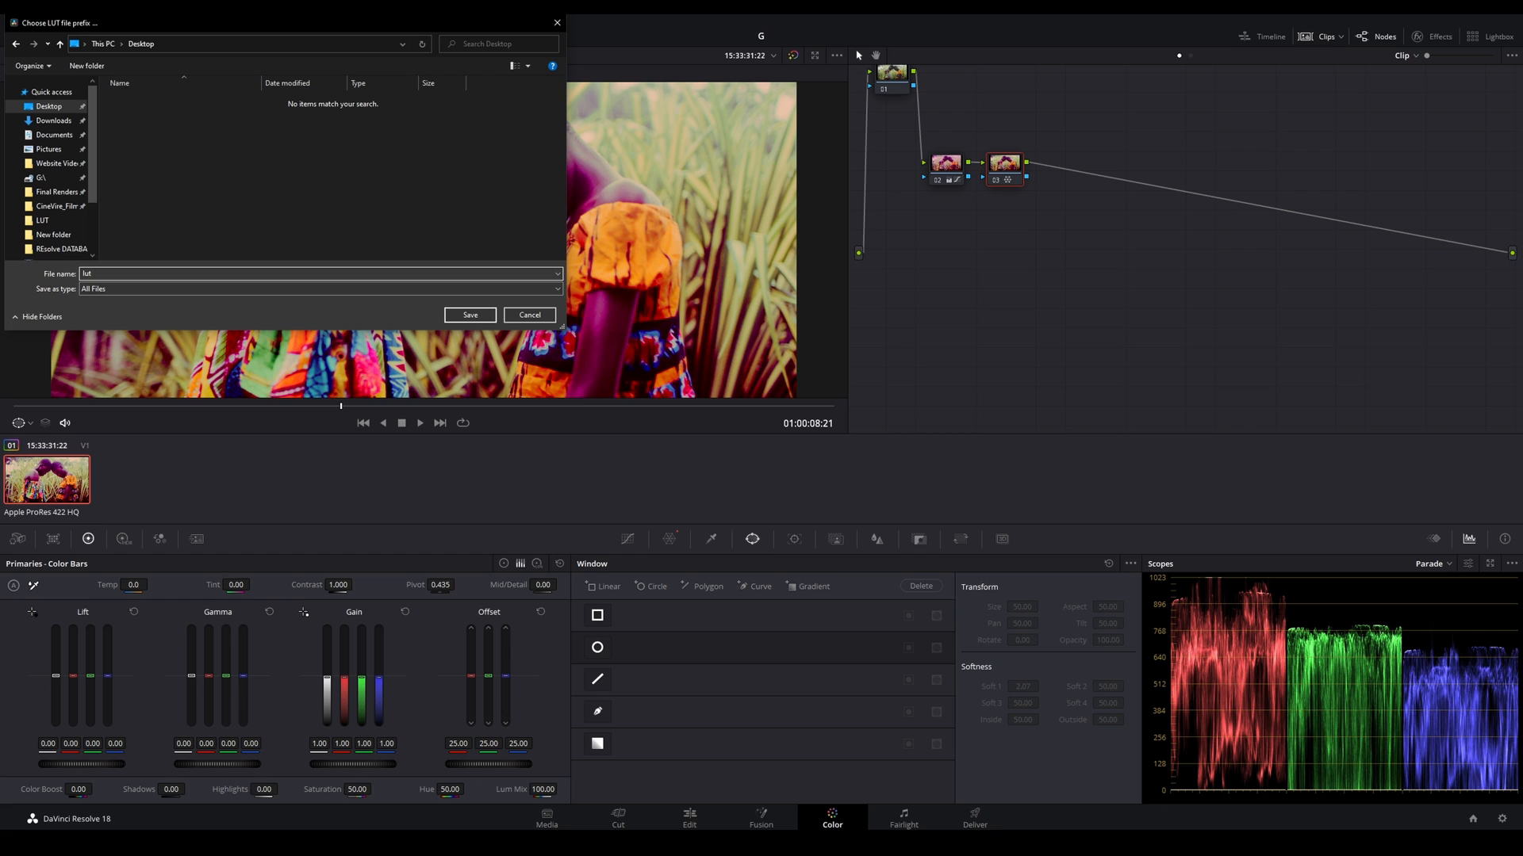
{"action": "left_click", "coordinate": [470, 315]}
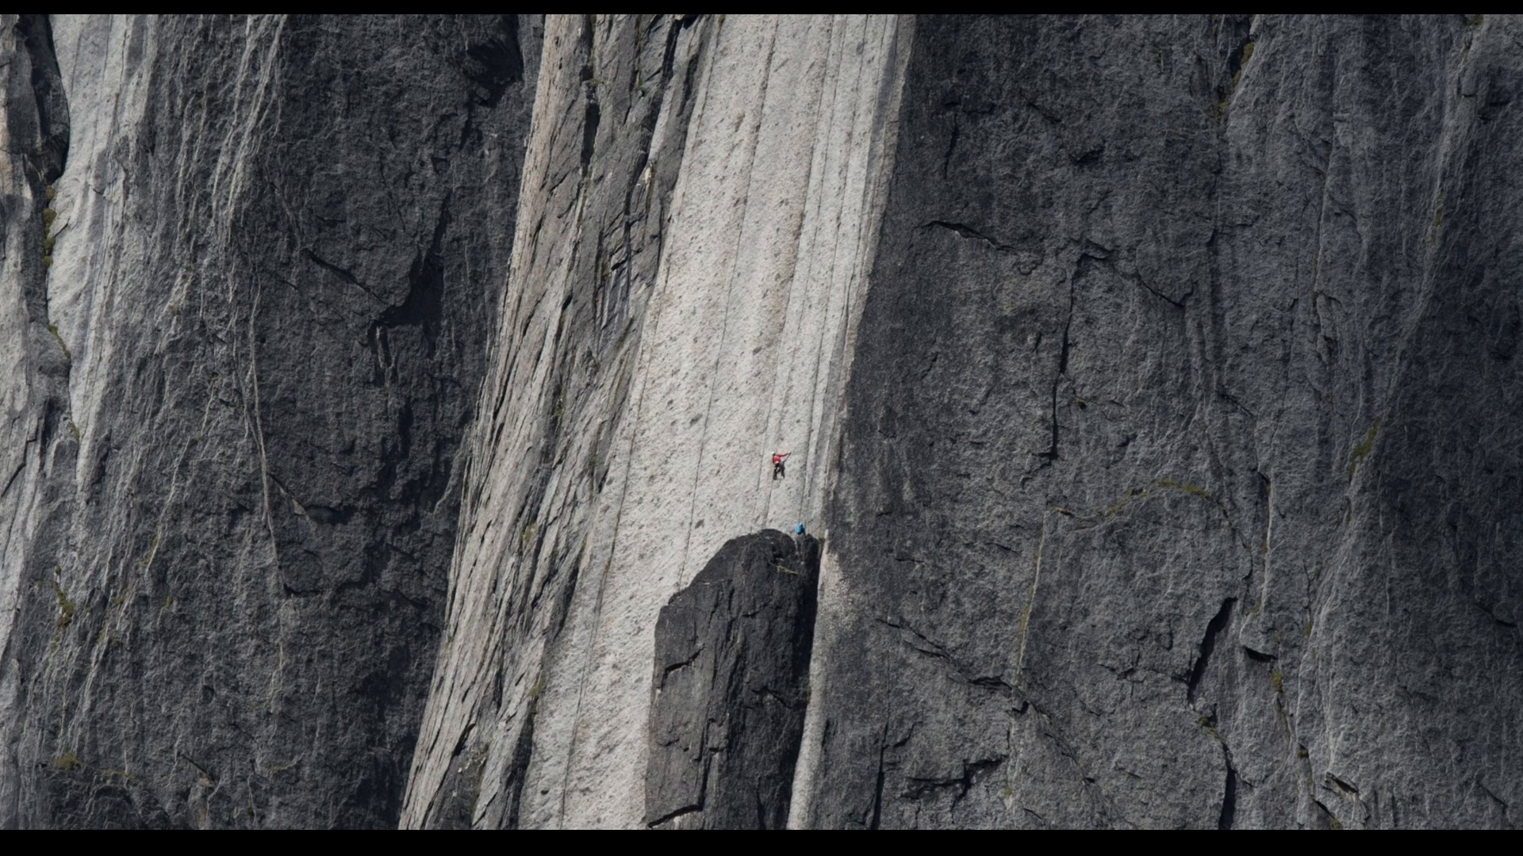
Step: Locate the exported LUT file on the desktop and reset the clip's node graph to a single ungraded node
{"action": "left_click_drag", "start_coordinate": [870, 316], "coordinate": [292, 204]}
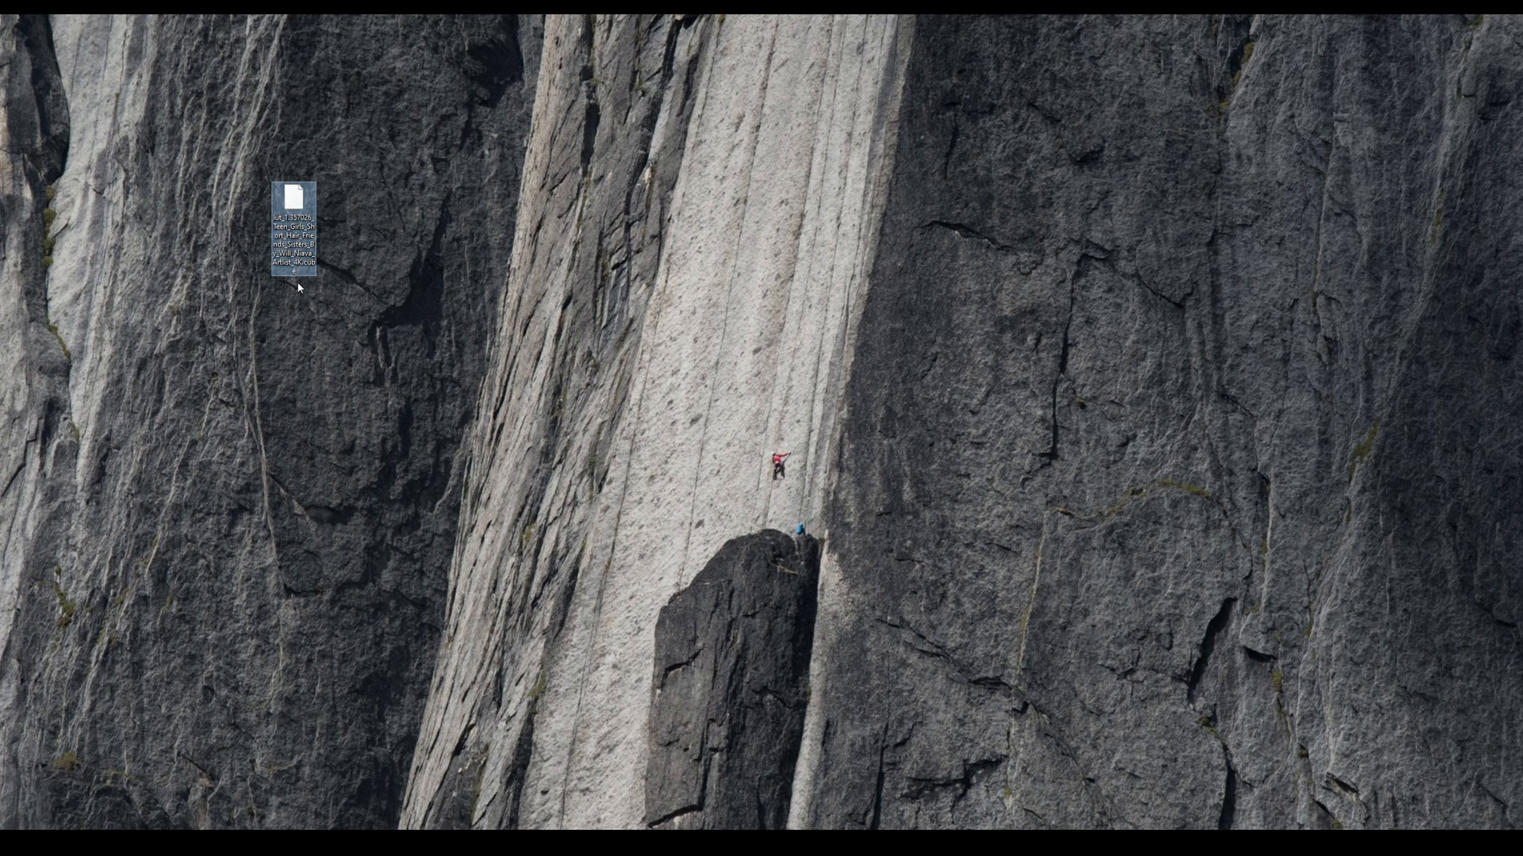
{"action": "left_click", "coordinate": [307, 308]}
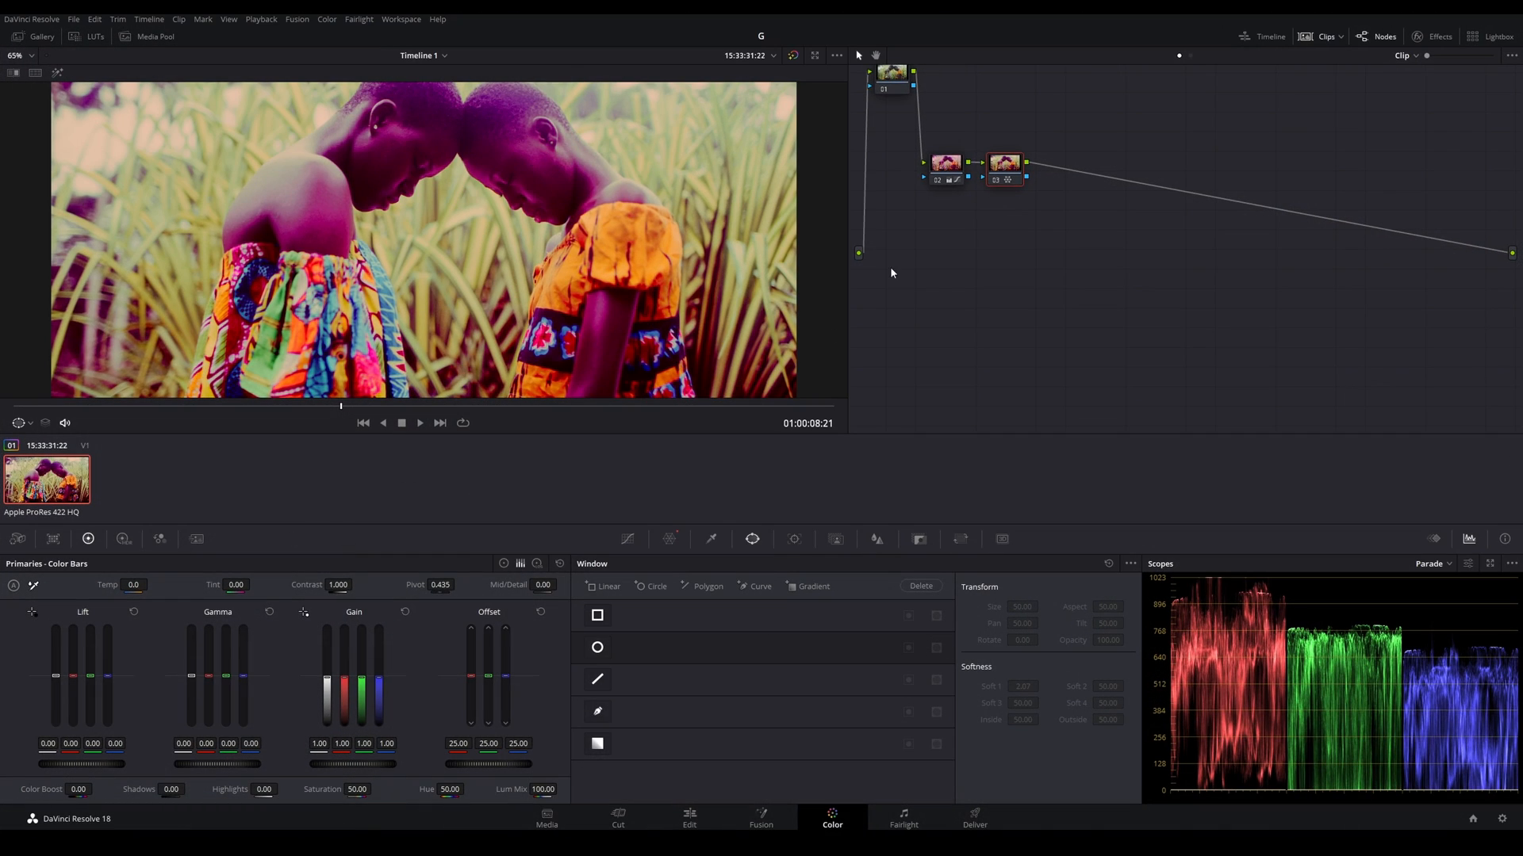
{"action": "right_click", "coordinate": [890, 272]}
{"action": "left_click", "coordinate": [951, 333]}
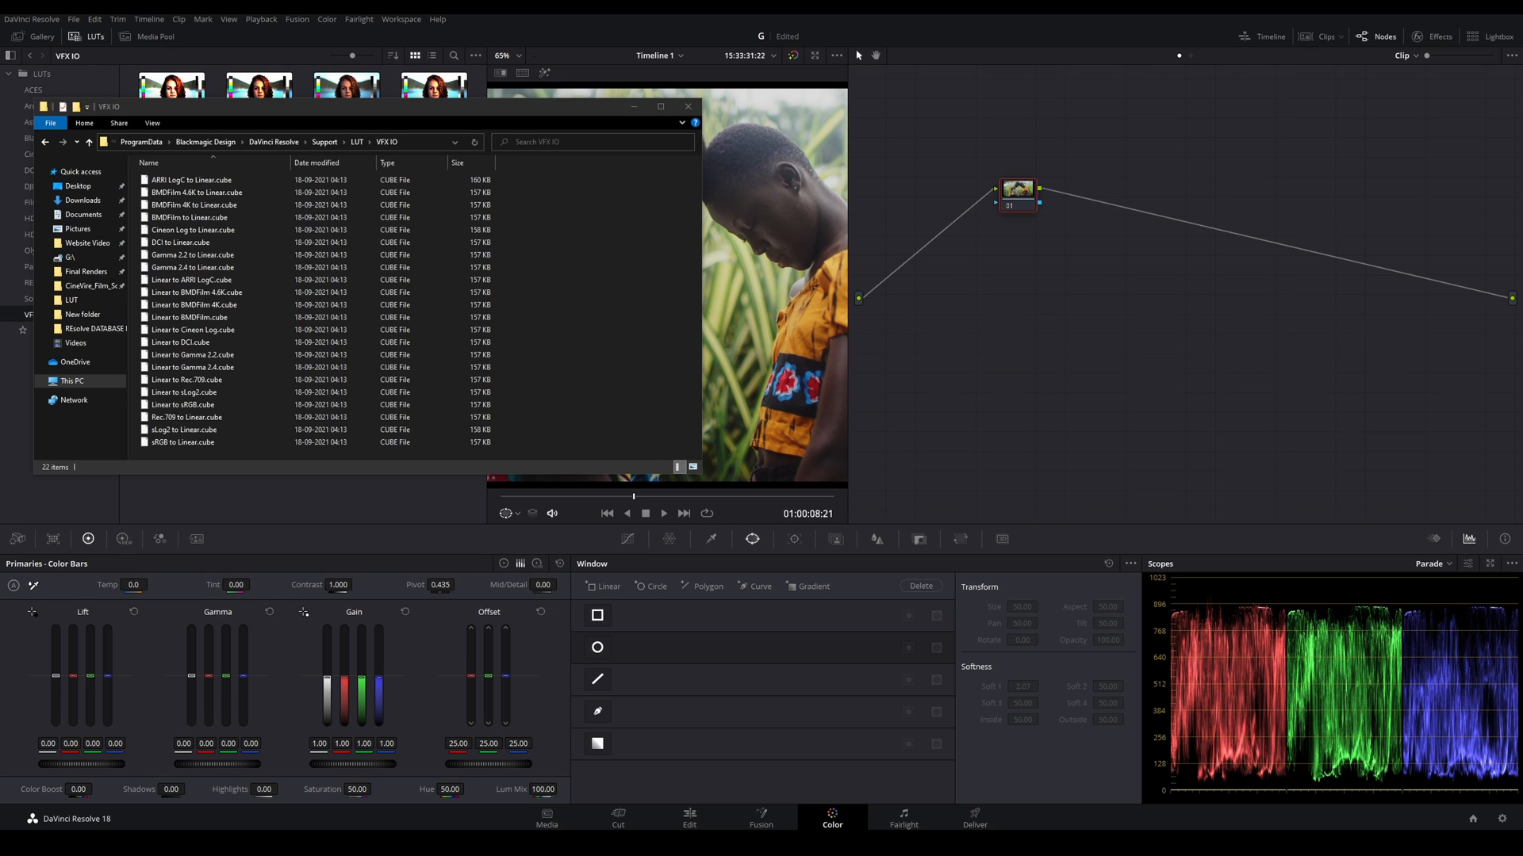
Step: Place the exported LUT file in the VFX IO folder of the LUT directory and refresh the LUT list
{"action": "left_click_drag", "start_coordinate": [408, 224], "coordinate": [554, 309]}
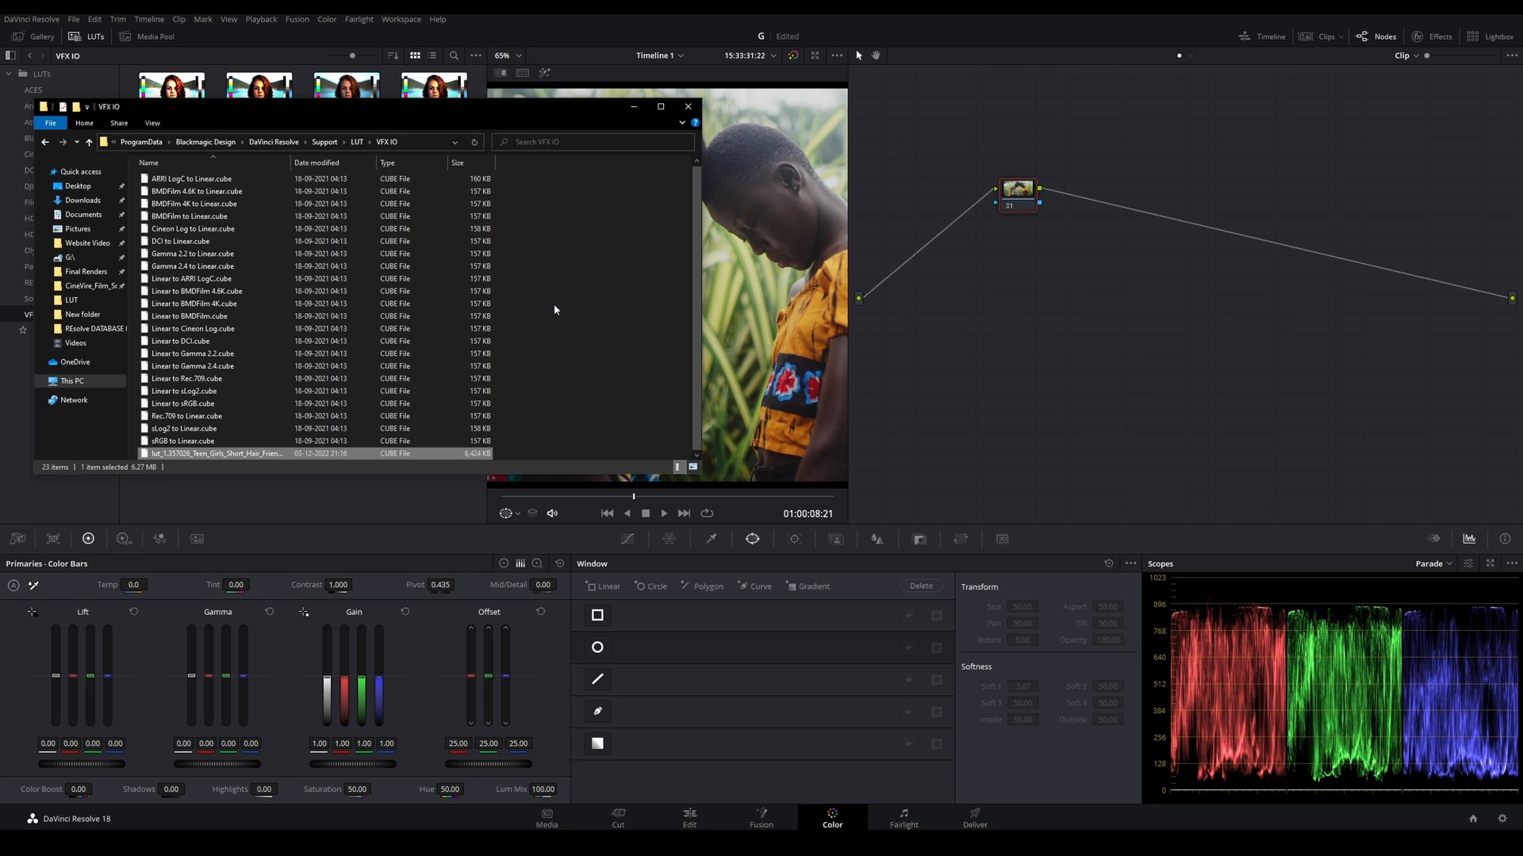
{"action": "left_click", "coordinate": [688, 106]}
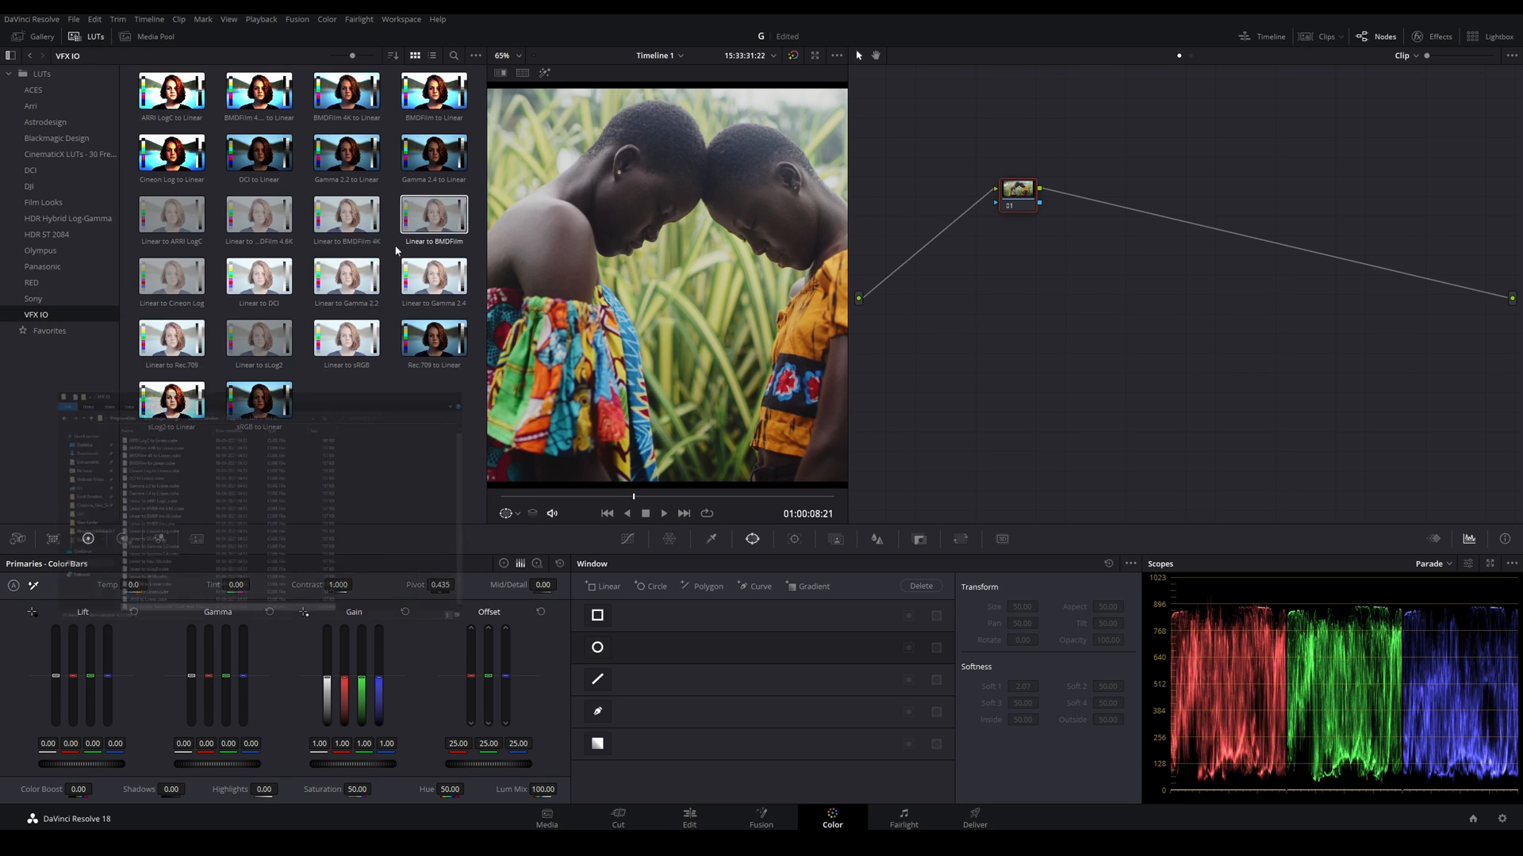
{"action": "right_click", "coordinate": [100, 315]}
{"action": "left_click", "coordinate": [119, 321]}
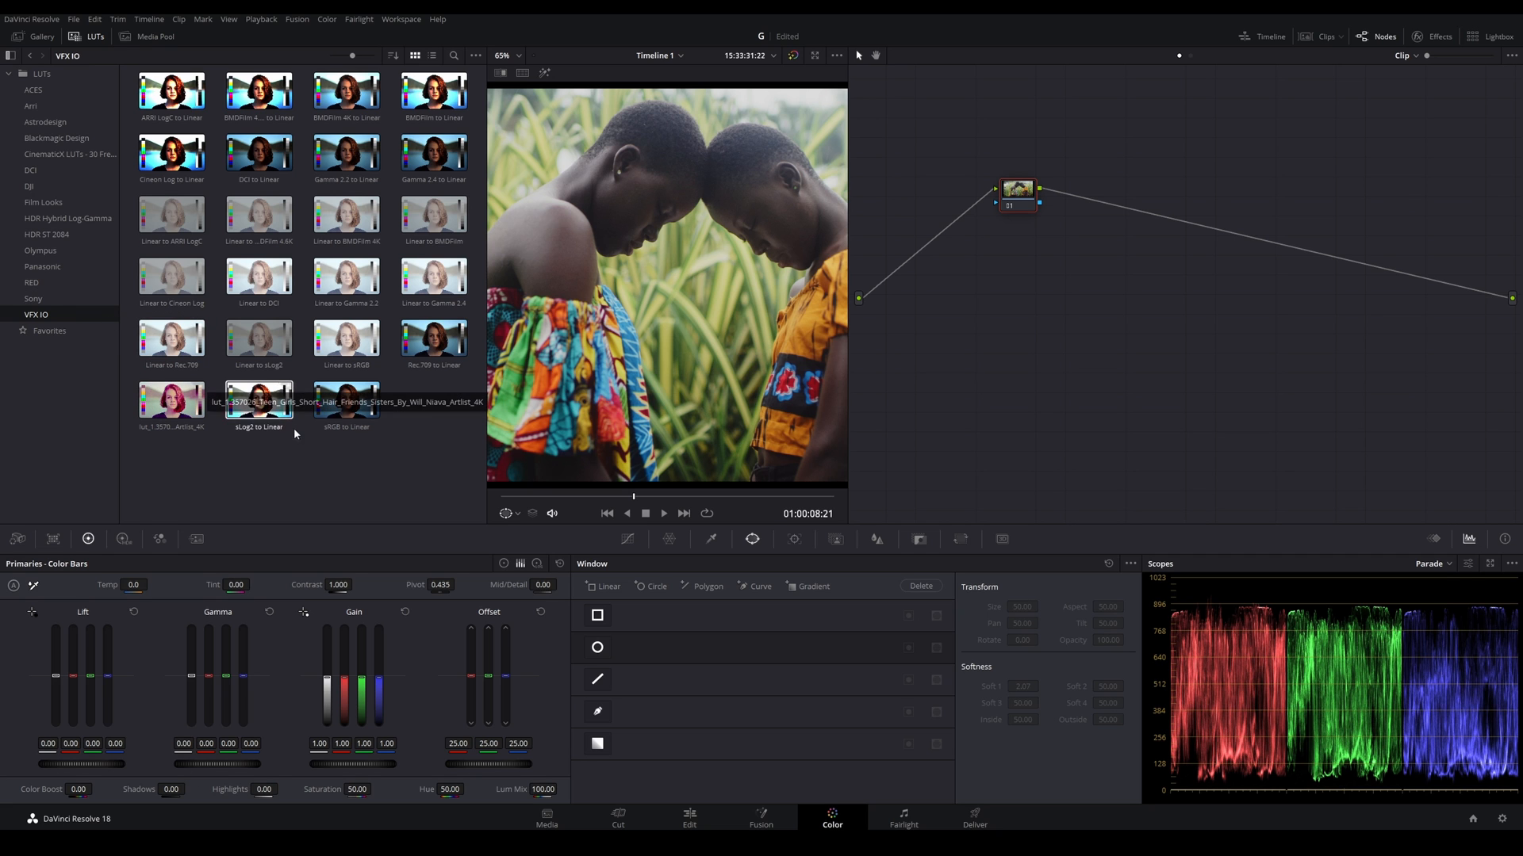
Step: Apply the exported LUT from the VFX IO folder to node 01 and close the LUT browser
{"action": "double_click", "coordinate": [179, 408]}
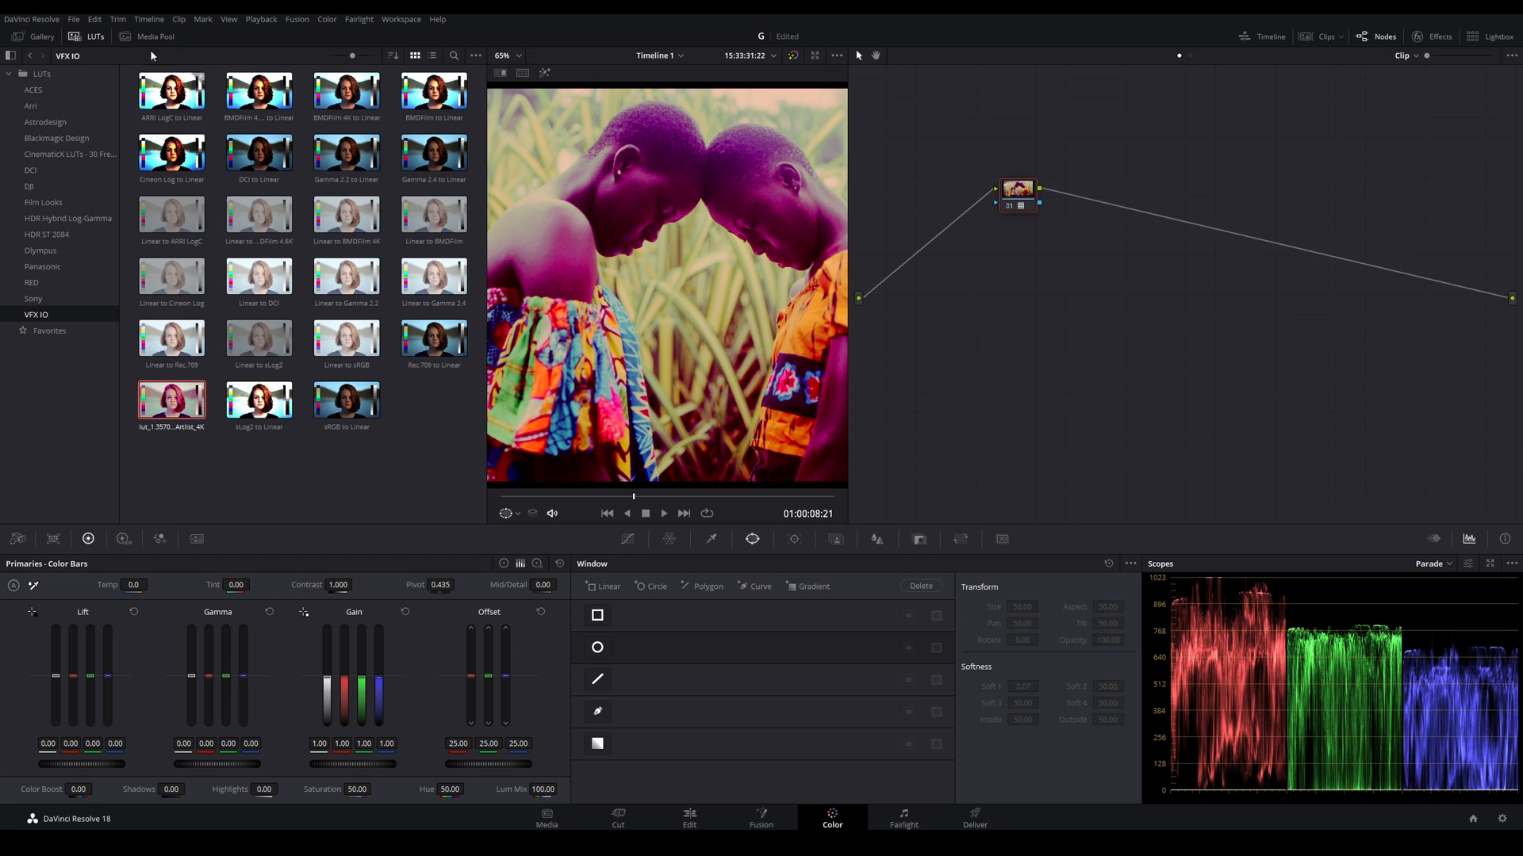
{"action": "left_click", "coordinate": [94, 38]}
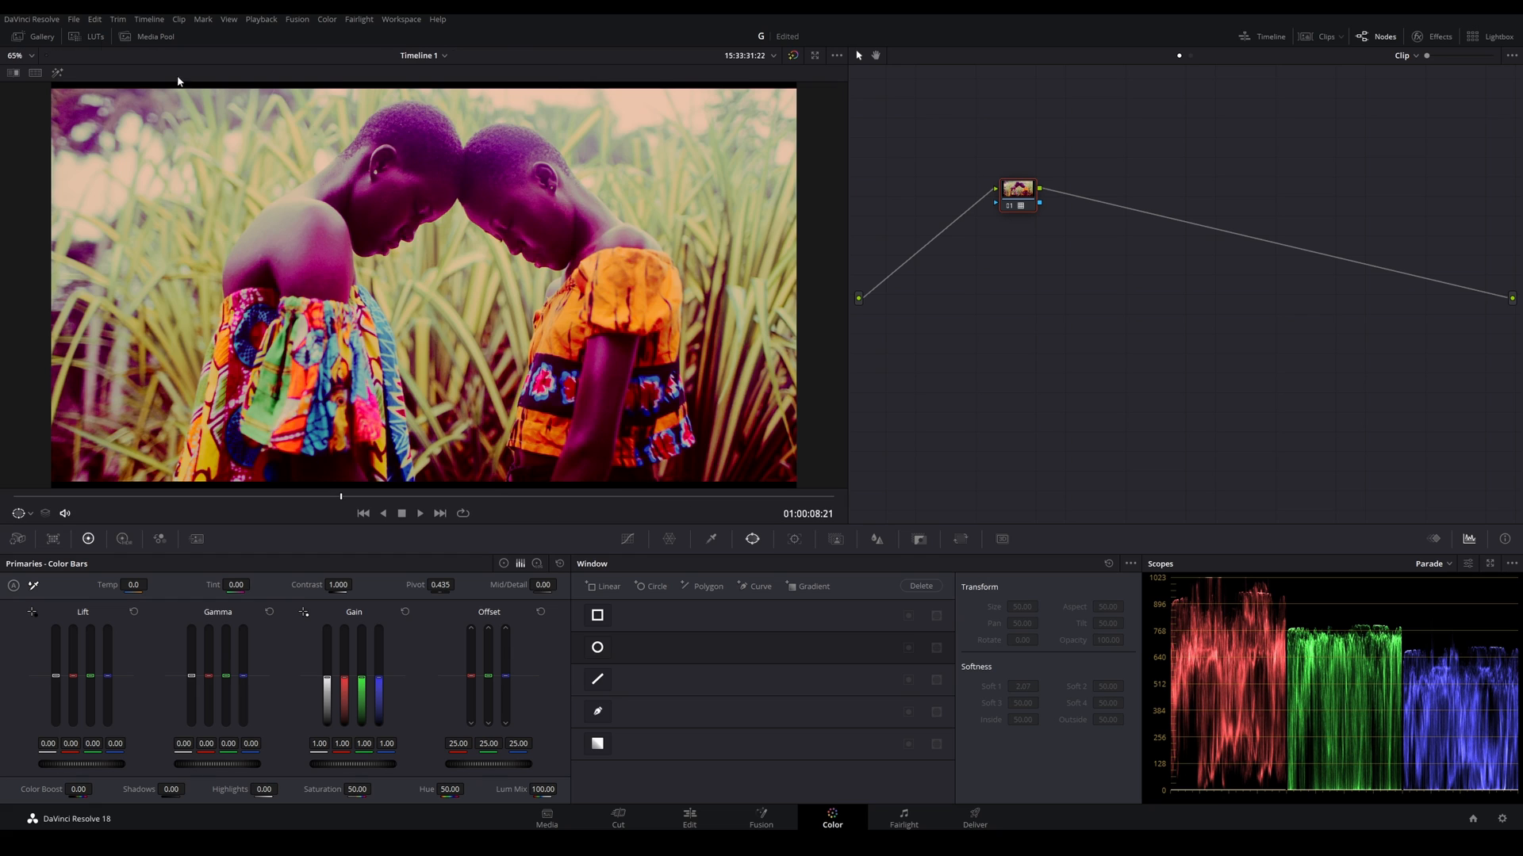
Step: Compare the LUT result in split screen with the selected still in the PowerGrade 1 album, and close the gallery
{"action": "left_click", "coordinate": [39, 37]}
{"action": "left_click", "coordinate": [529, 73]}
{"action": "left_click", "coordinate": [797, 73]}
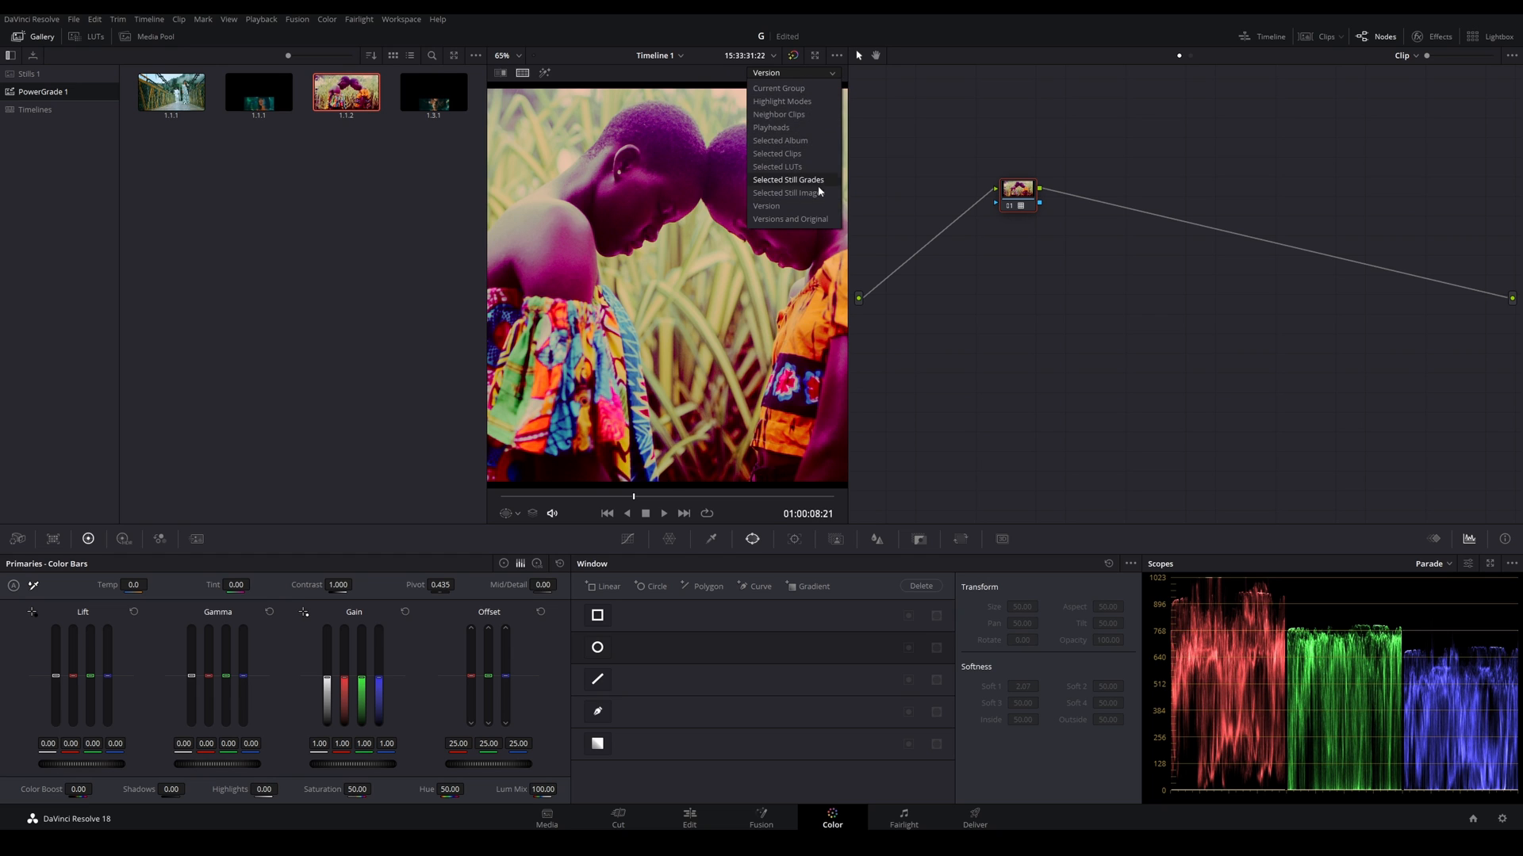
{"action": "left_click", "coordinate": [820, 192]}
{"action": "left_click", "coordinate": [40, 37]}
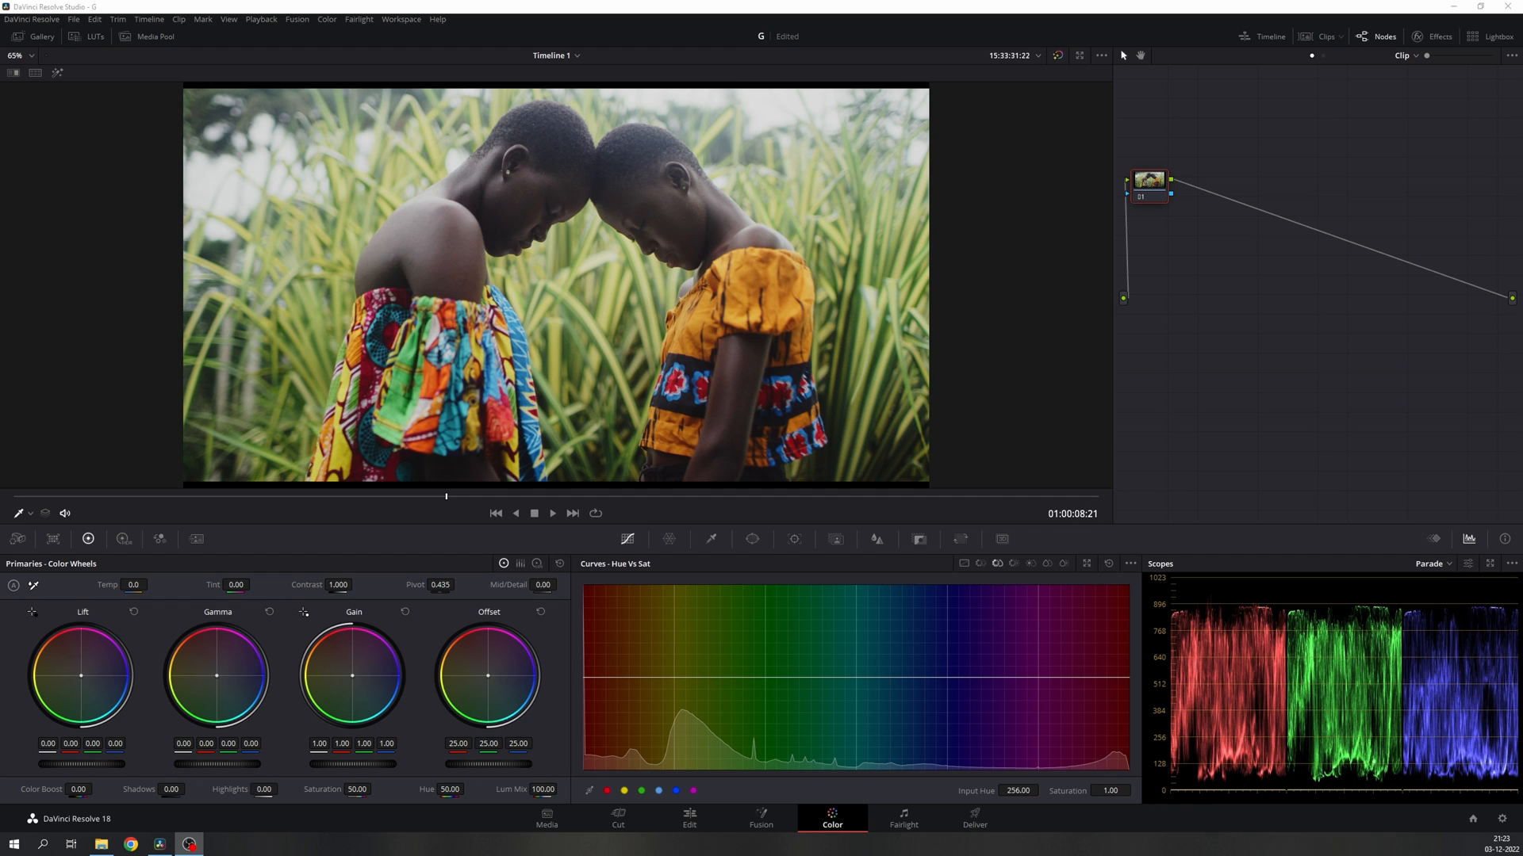
Step: Apply the Camuy - Rec709 LUT from the CinematicX LUTs folder to node 01 and save the project
{"action": "left_click", "coordinate": [87, 37]}
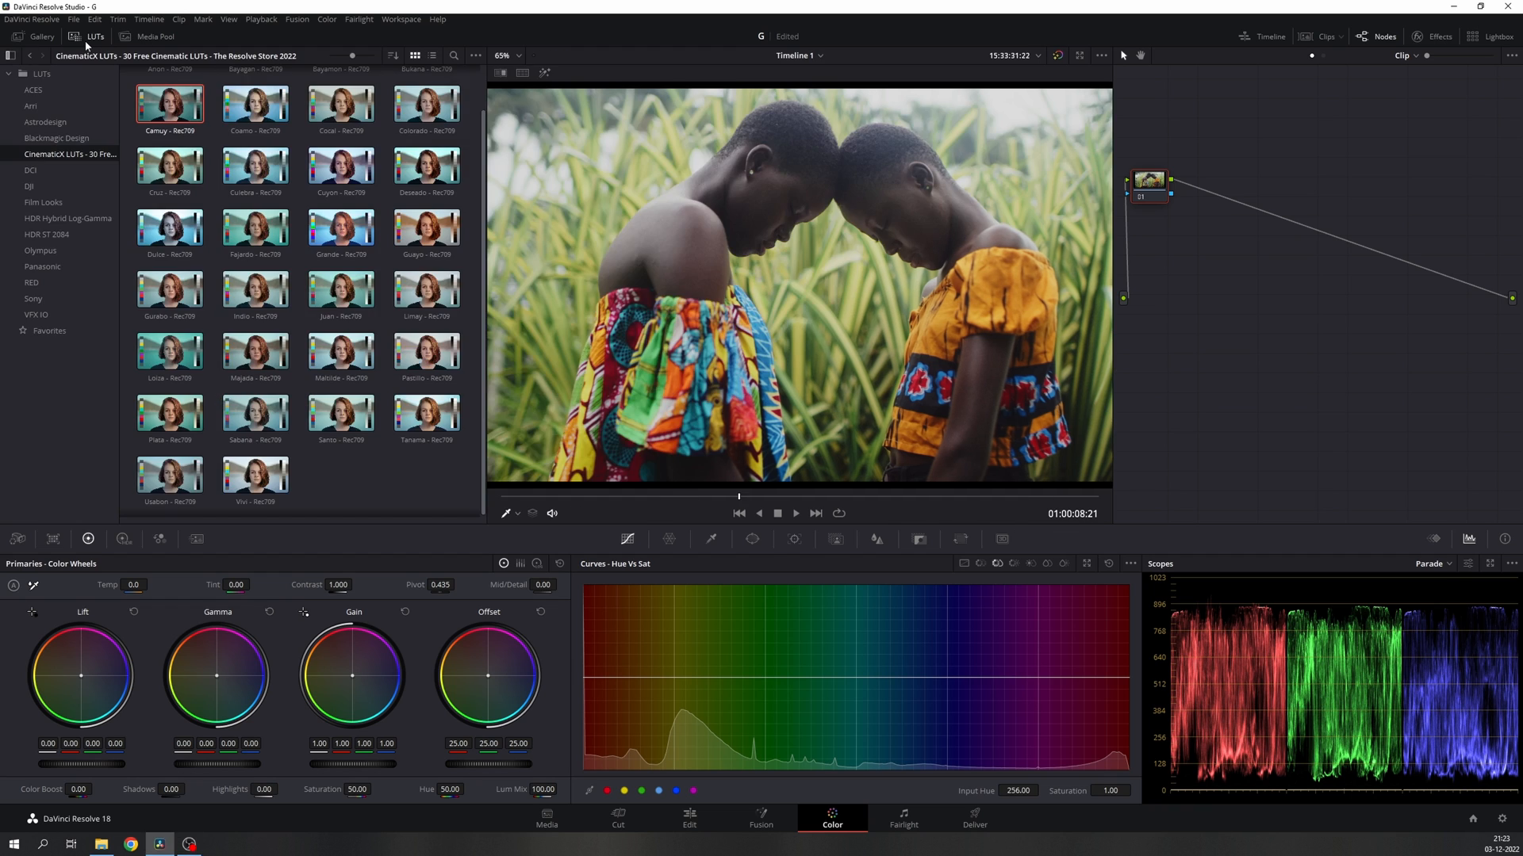
{"action": "double_click", "coordinate": [153, 108]}
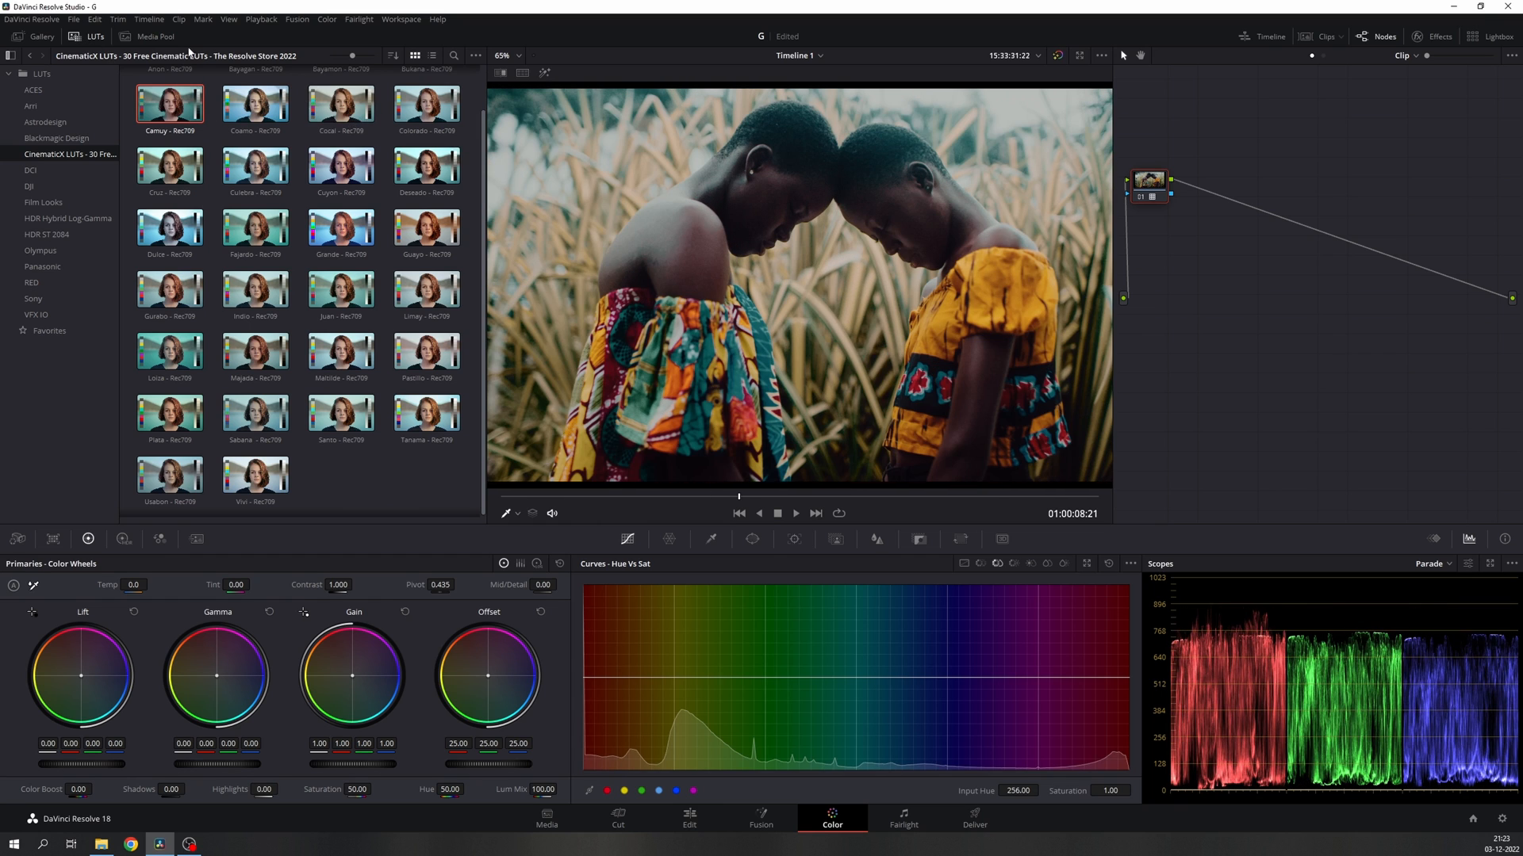
{"action": "left_click", "coordinate": [87, 36]}
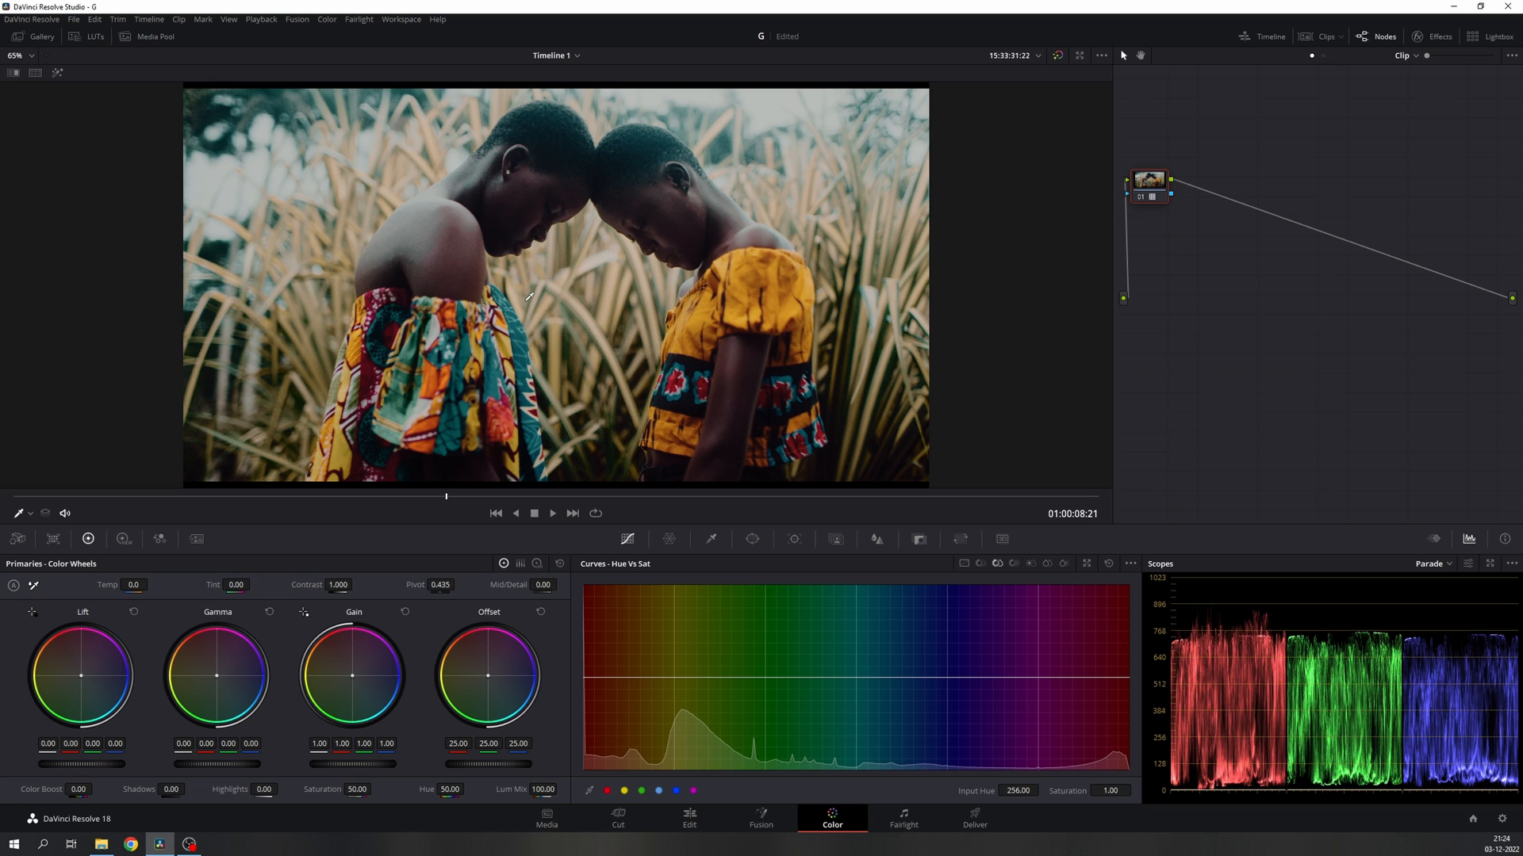
{"action": "key", "text": "ctrl+s"}
Step: Try the LUT on node 01 with a key output gain of 0.464, and reset the node's grade
{"action": "left_click", "coordinate": [920, 545]}
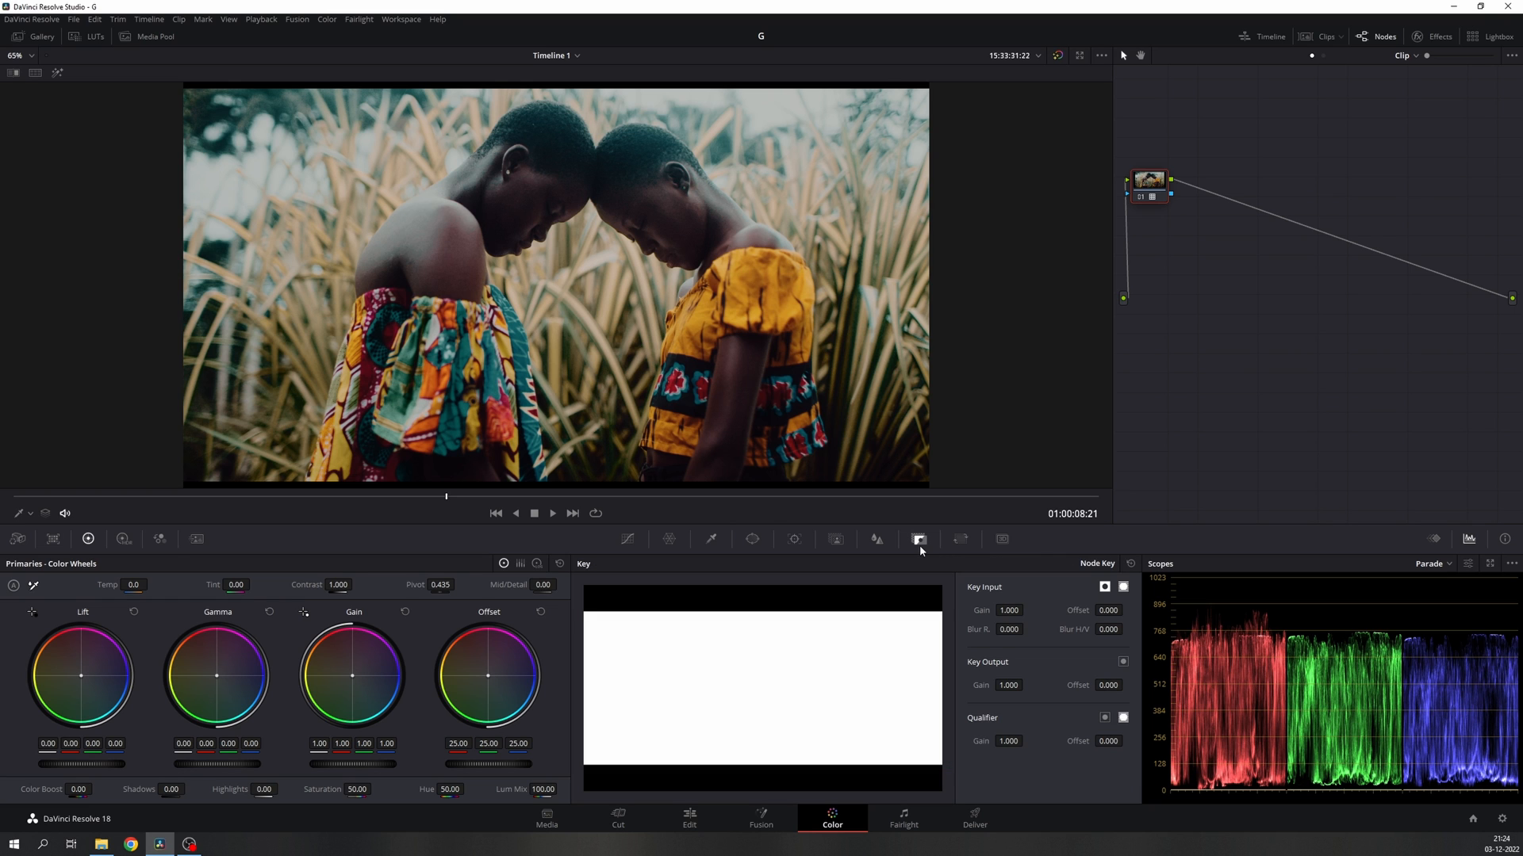
{"action": "left_click_drag", "start_coordinate": [1013, 686], "coordinate": [1026, 685]}
{"action": "scroll", "coordinate": [1025, 684], "scroll_direction": "down", "scroll_amount": 5}
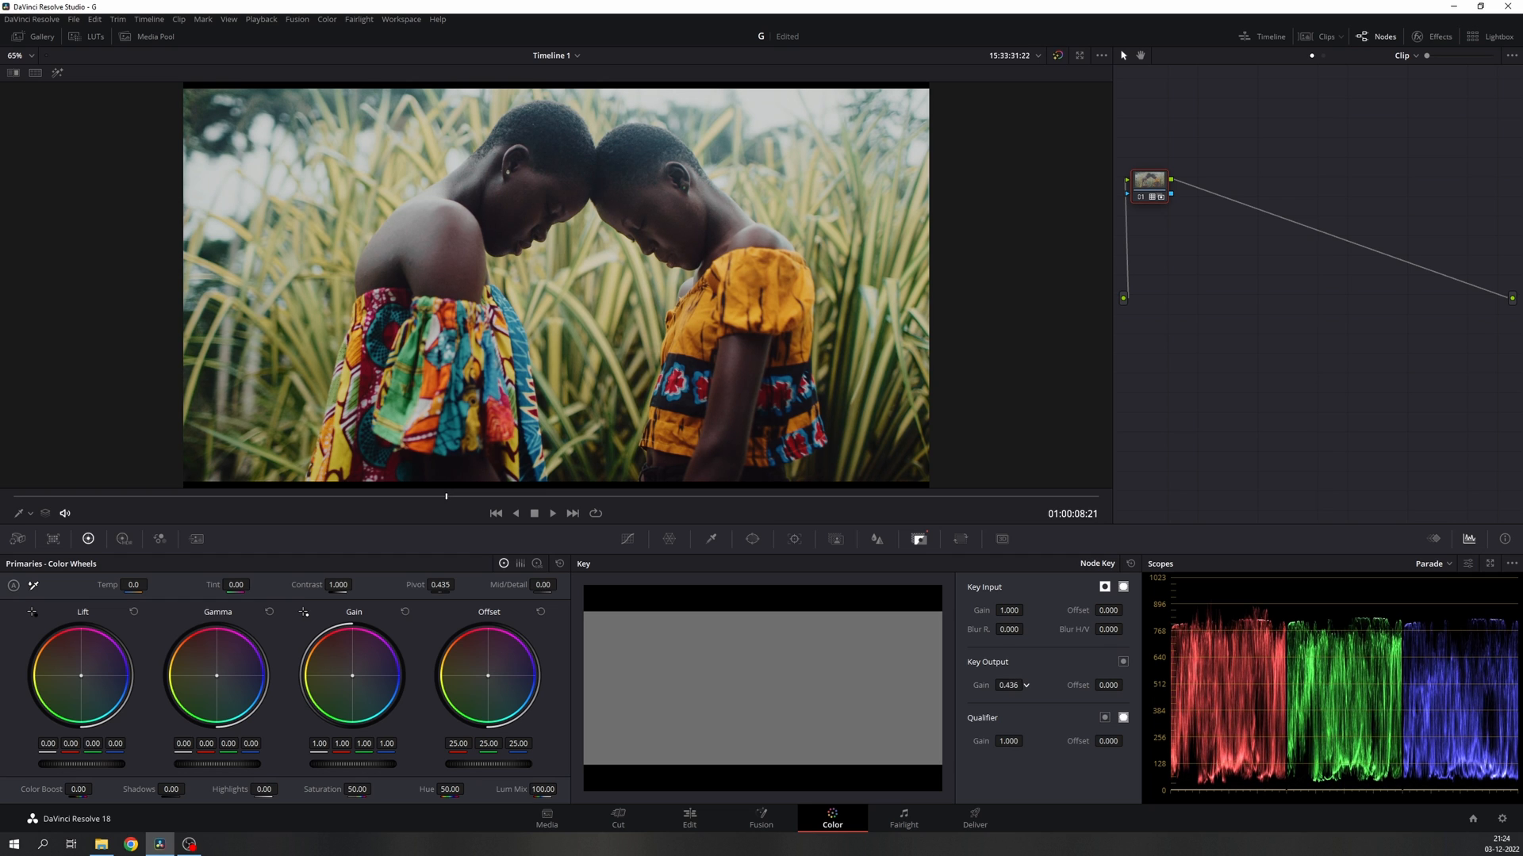
{"action": "left_click", "coordinate": [1140, 197]}
{"action": "left_click", "coordinate": [1139, 197]}
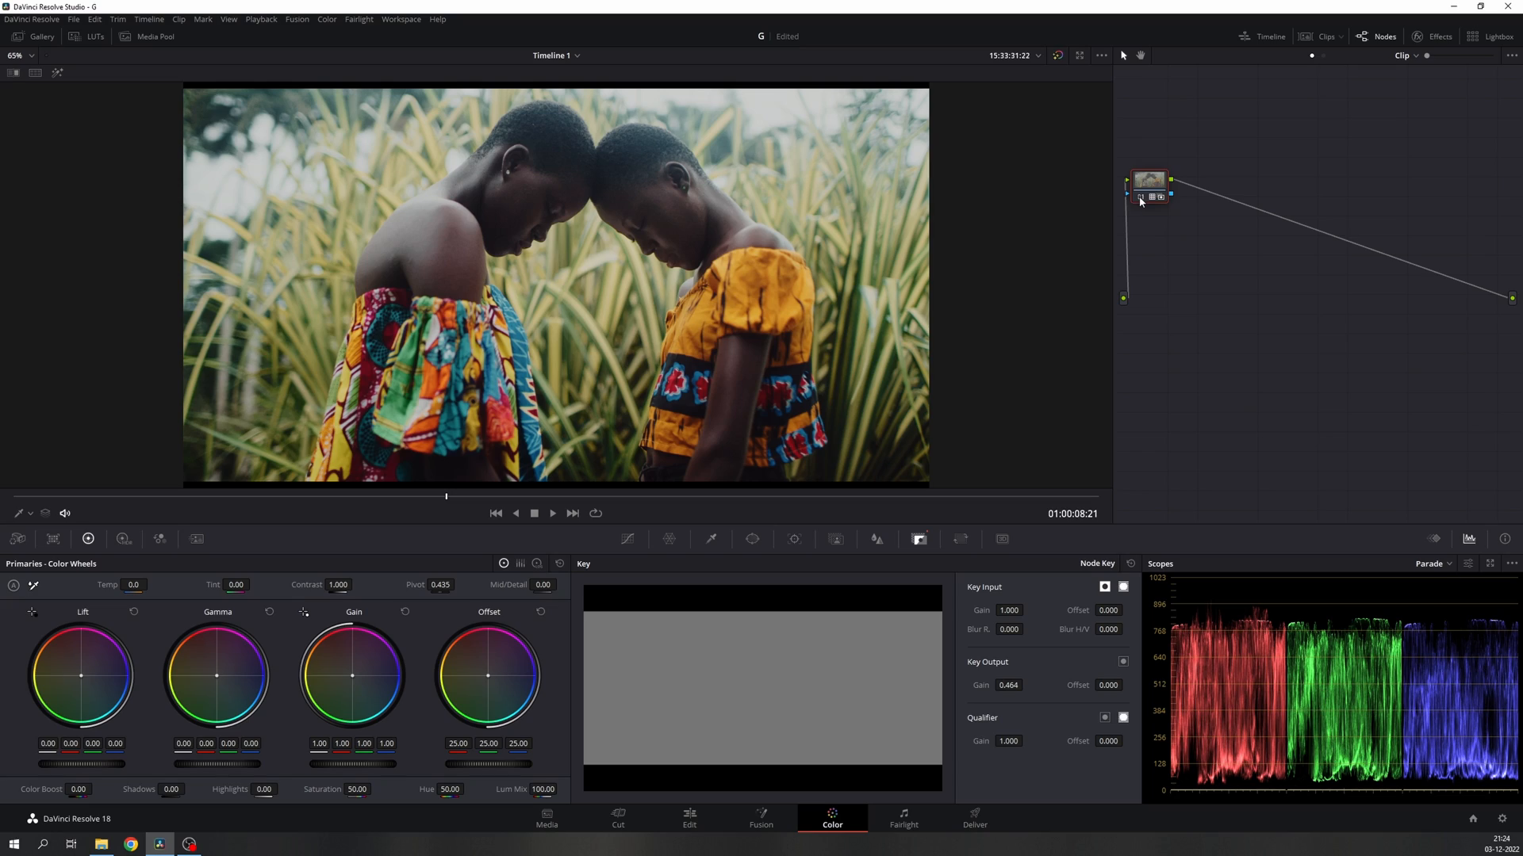
{"action": "right_click", "coordinate": [1141, 202]}
{"action": "left_click", "coordinate": [1175, 208]}
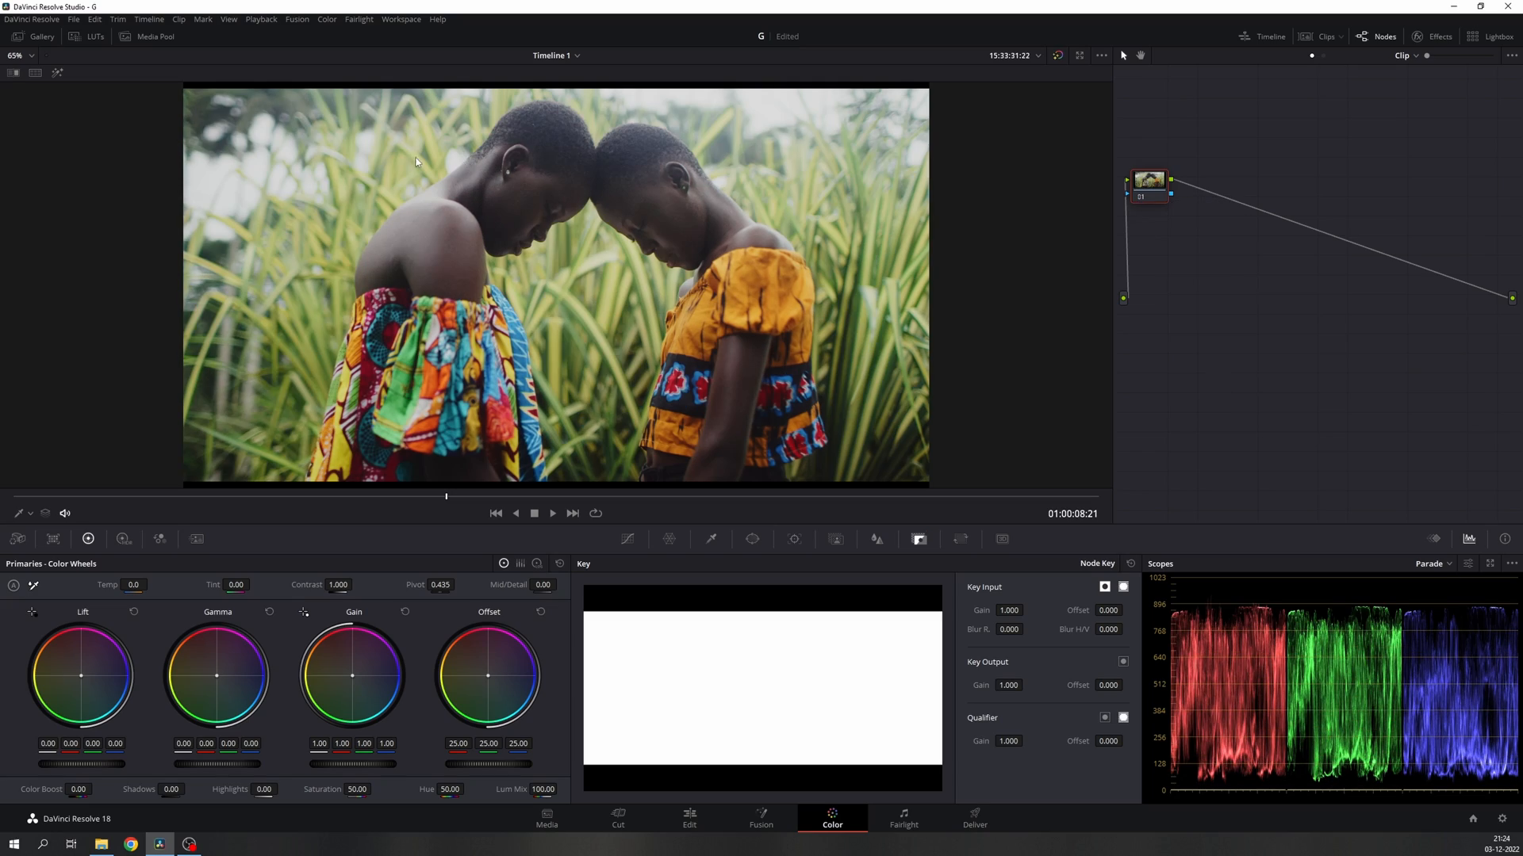
Step: Reapply the Camuy - Rec709 LUT to node 01 and toggle the node off and on to compare the image
{"action": "left_click", "coordinate": [76, 37]}
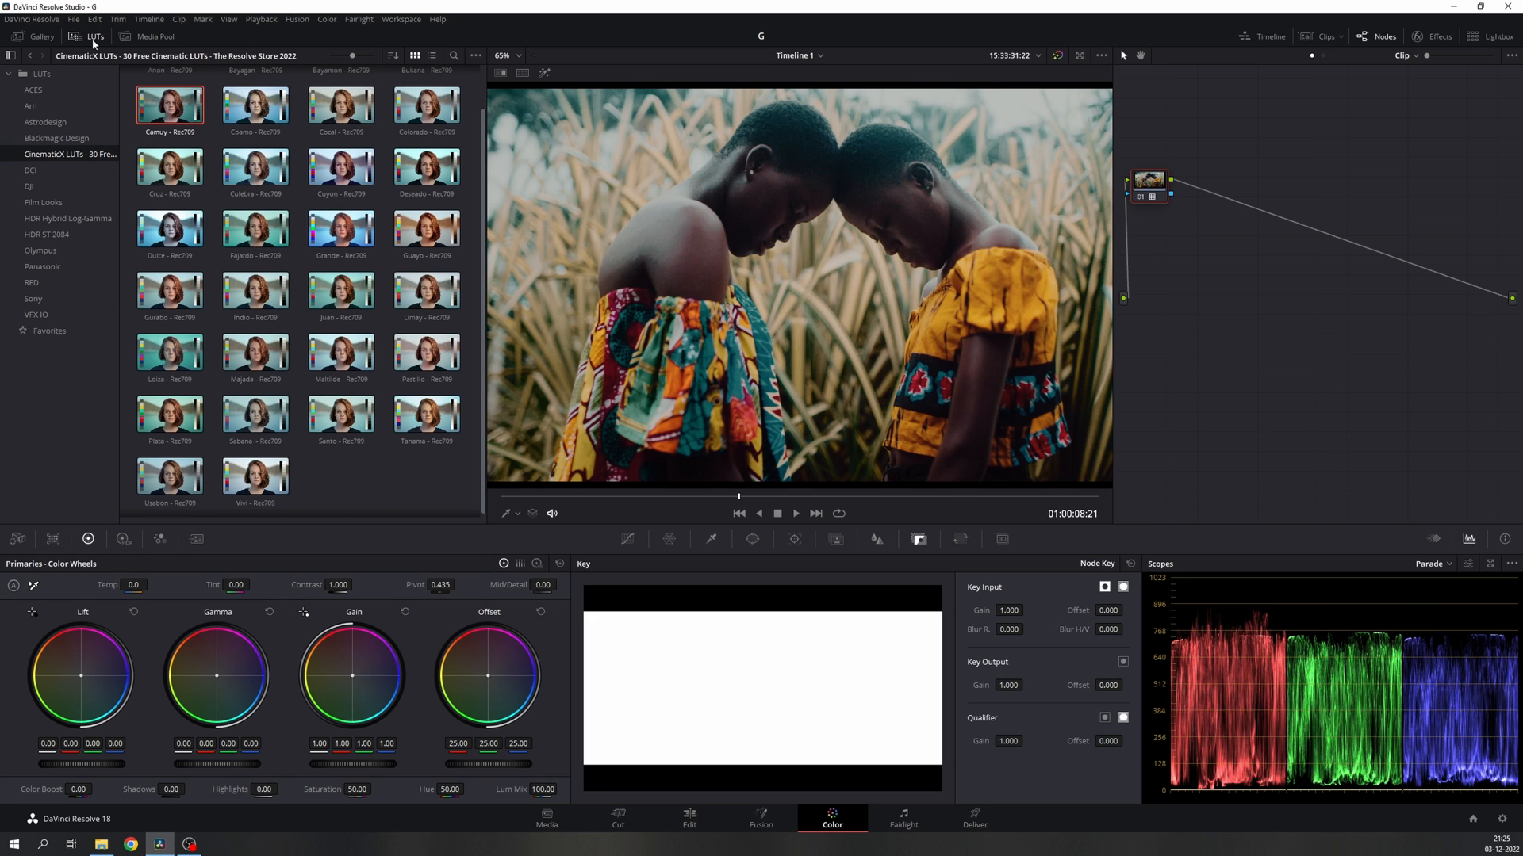
{"action": "left_click", "coordinate": [92, 39]}
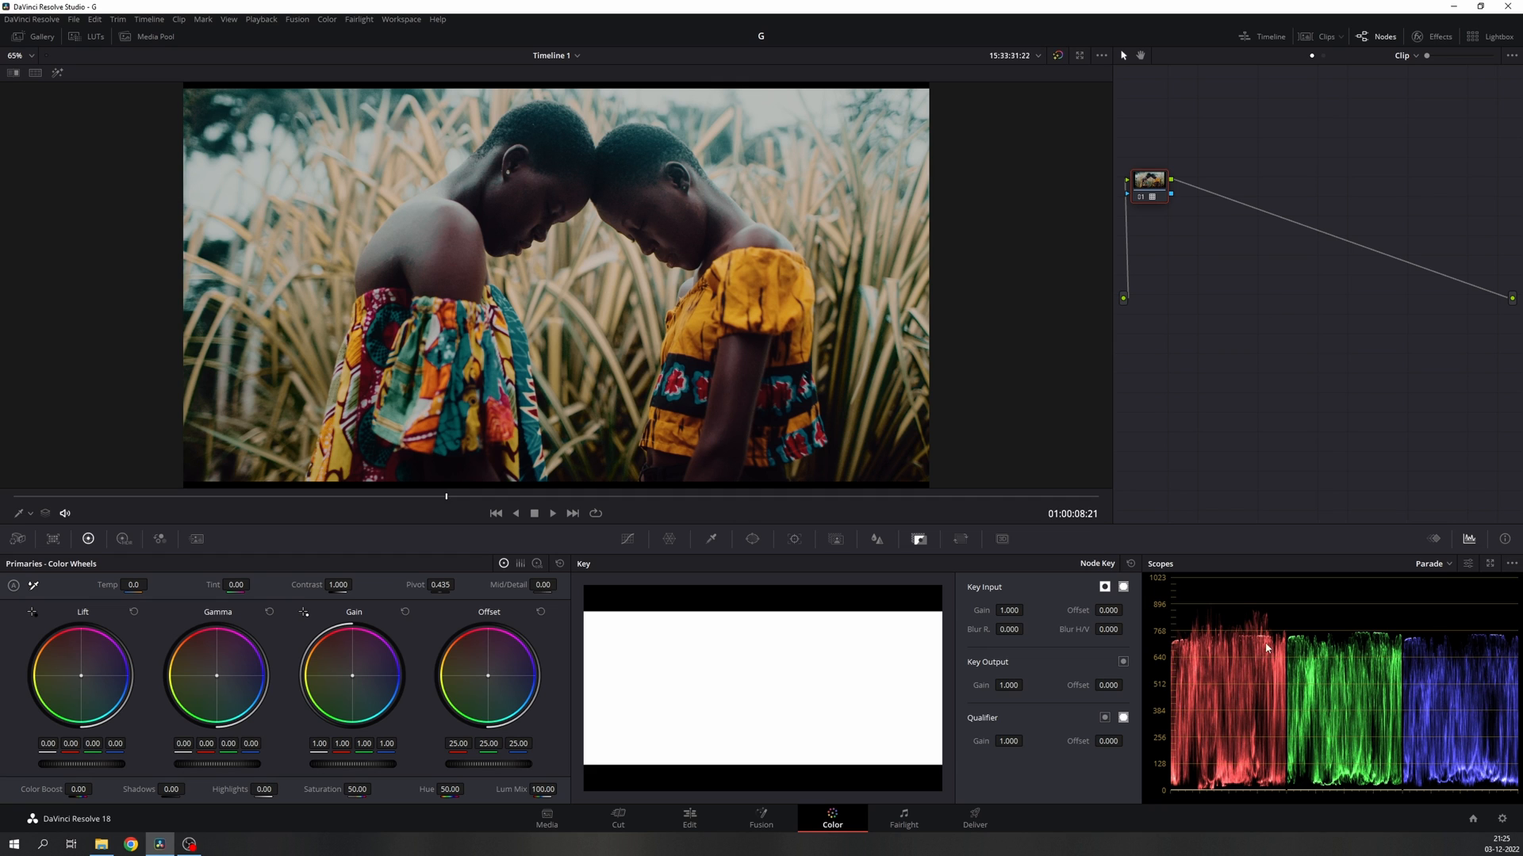
{"action": "left_click", "coordinate": [1142, 197]}
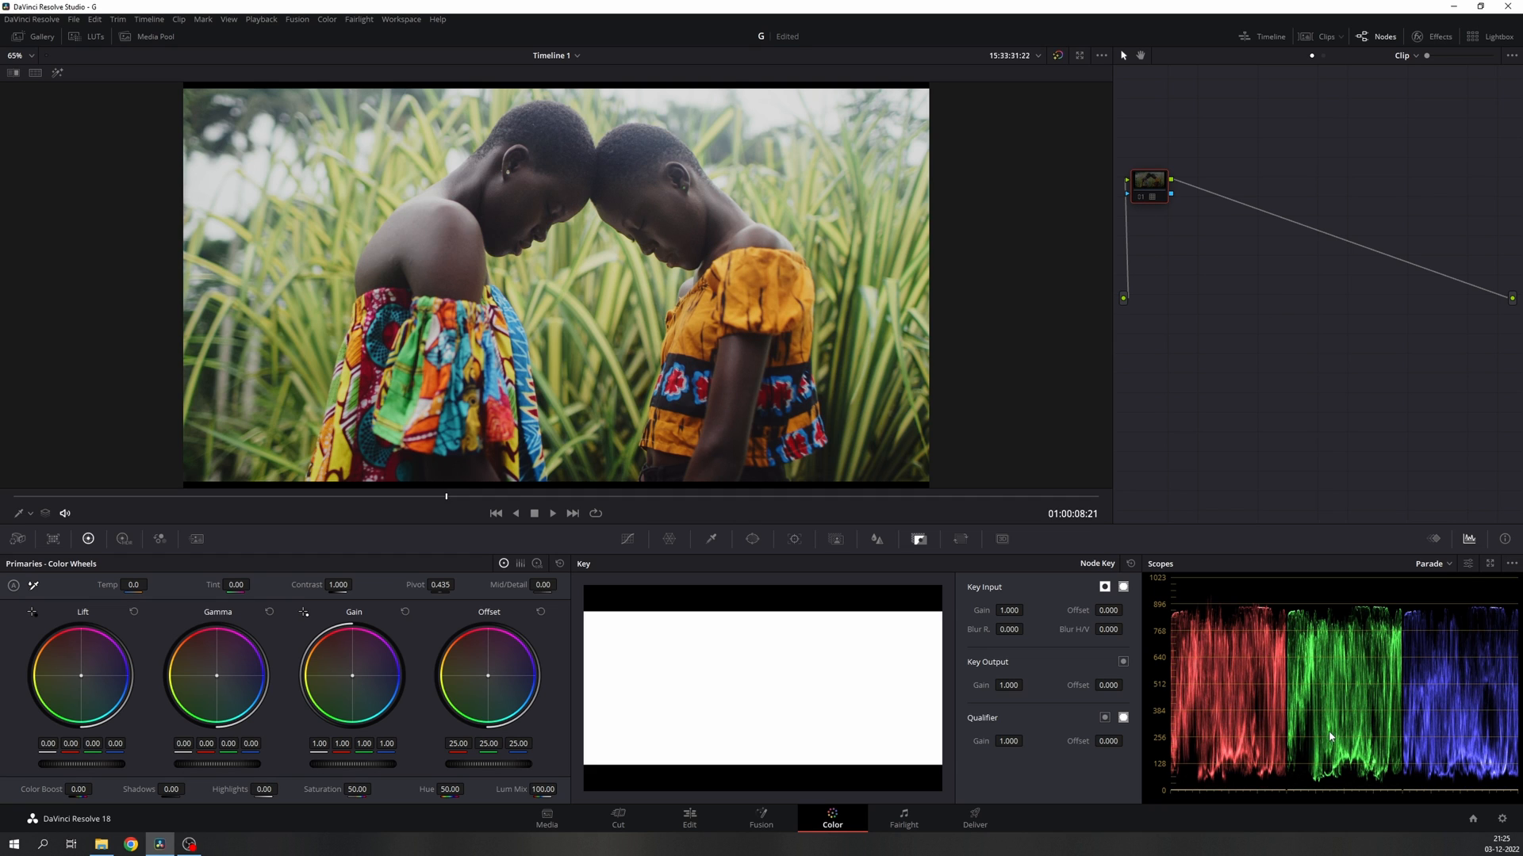
{"action": "left_click", "coordinate": [1145, 198]}
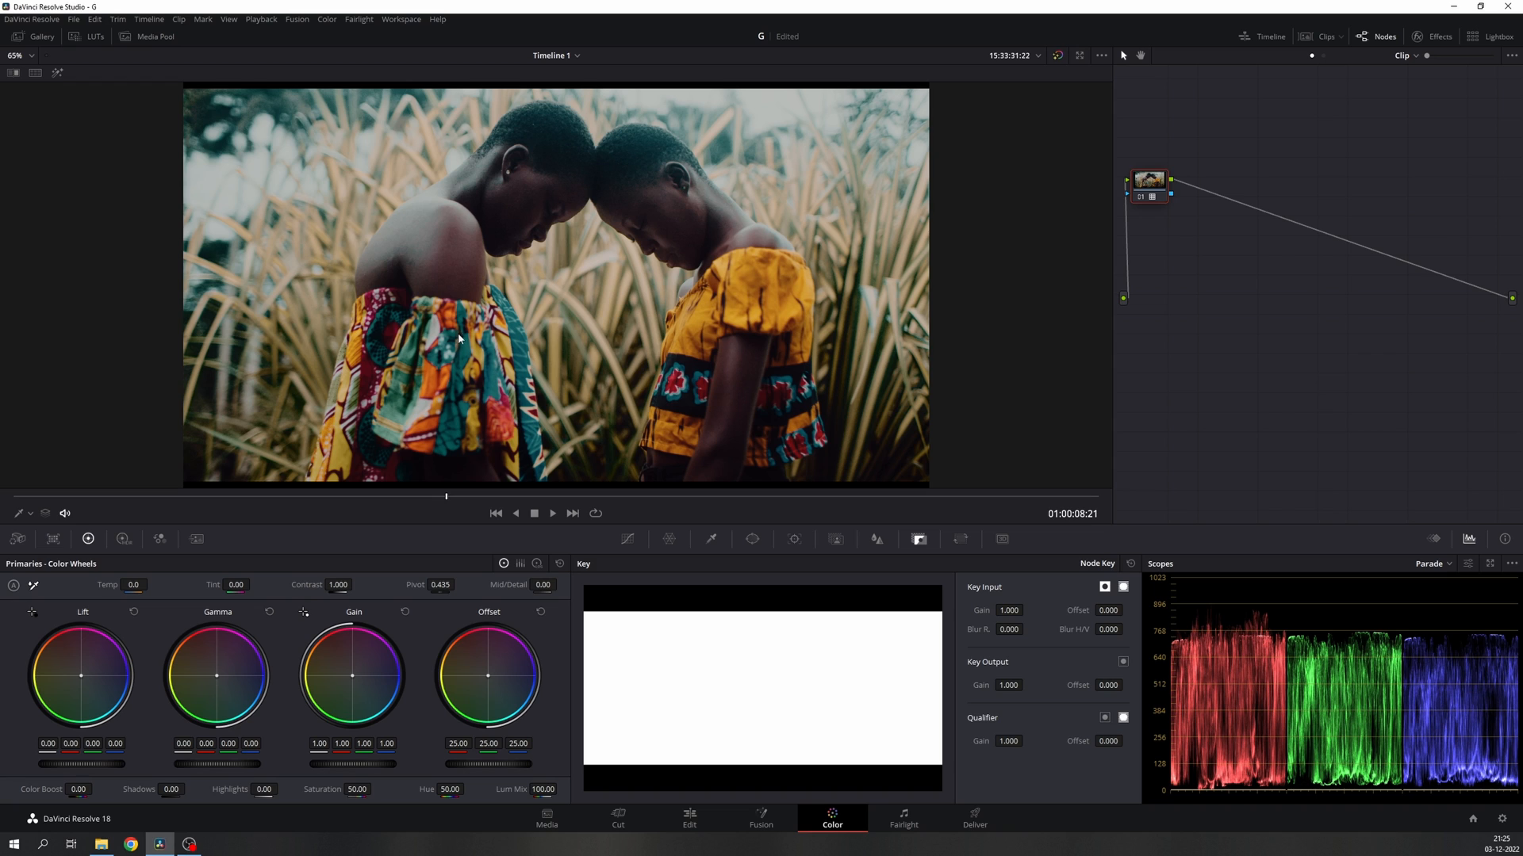
Step: Move the LUT node toward the graph's output and insert two serial nodes before it, arranged in a row
{"action": "left_click_drag", "start_coordinate": [1153, 181], "coordinate": [1436, 230]}
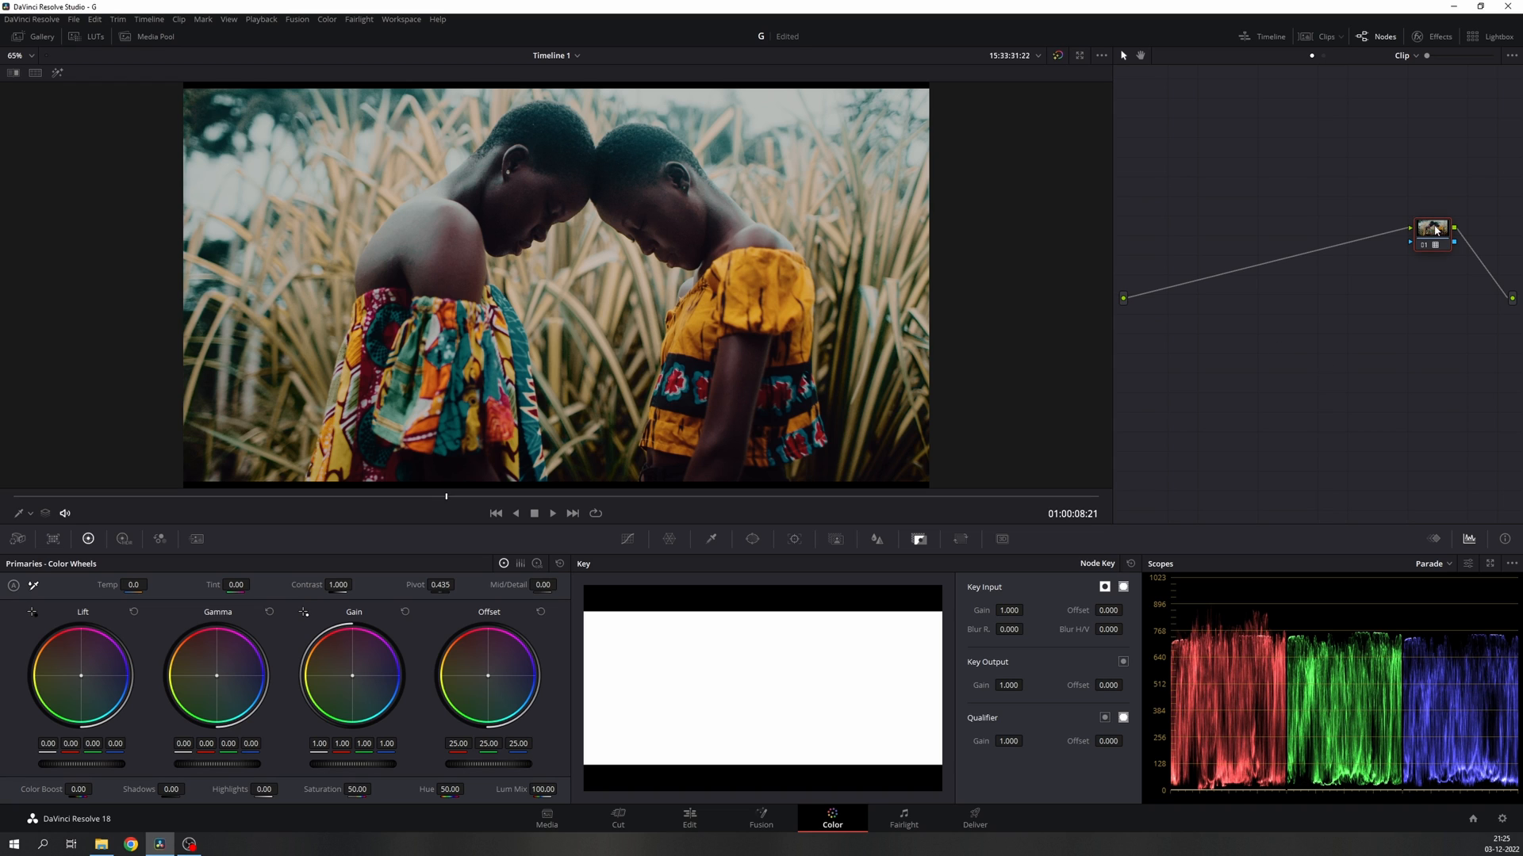
{"action": "key", "text": "shift+s"}
{"action": "key", "text": "shift+s"}
{"action": "left_click_drag", "start_coordinate": [1443, 371], "coordinate": [1219, 235]}
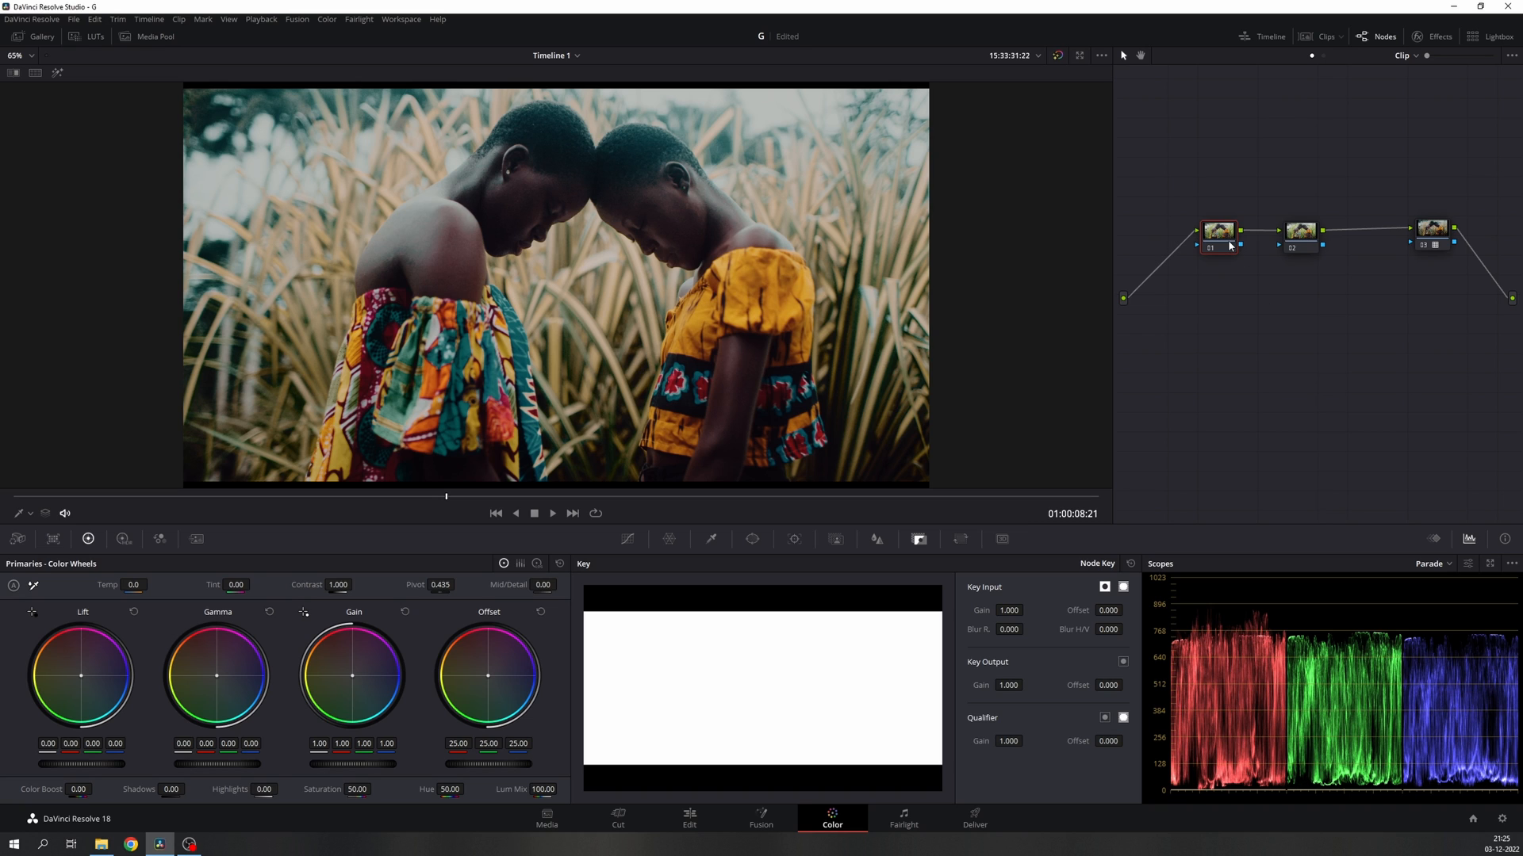
Step: On node 01, set the primary gain to 1.18, lift to 0.06 and gamma to -0.06
{"action": "left_click", "coordinate": [1296, 230]}
{"action": "left_click", "coordinate": [1214, 232]}
{"action": "left_click_drag", "start_coordinate": [361, 768], "coordinate": [386, 767]}
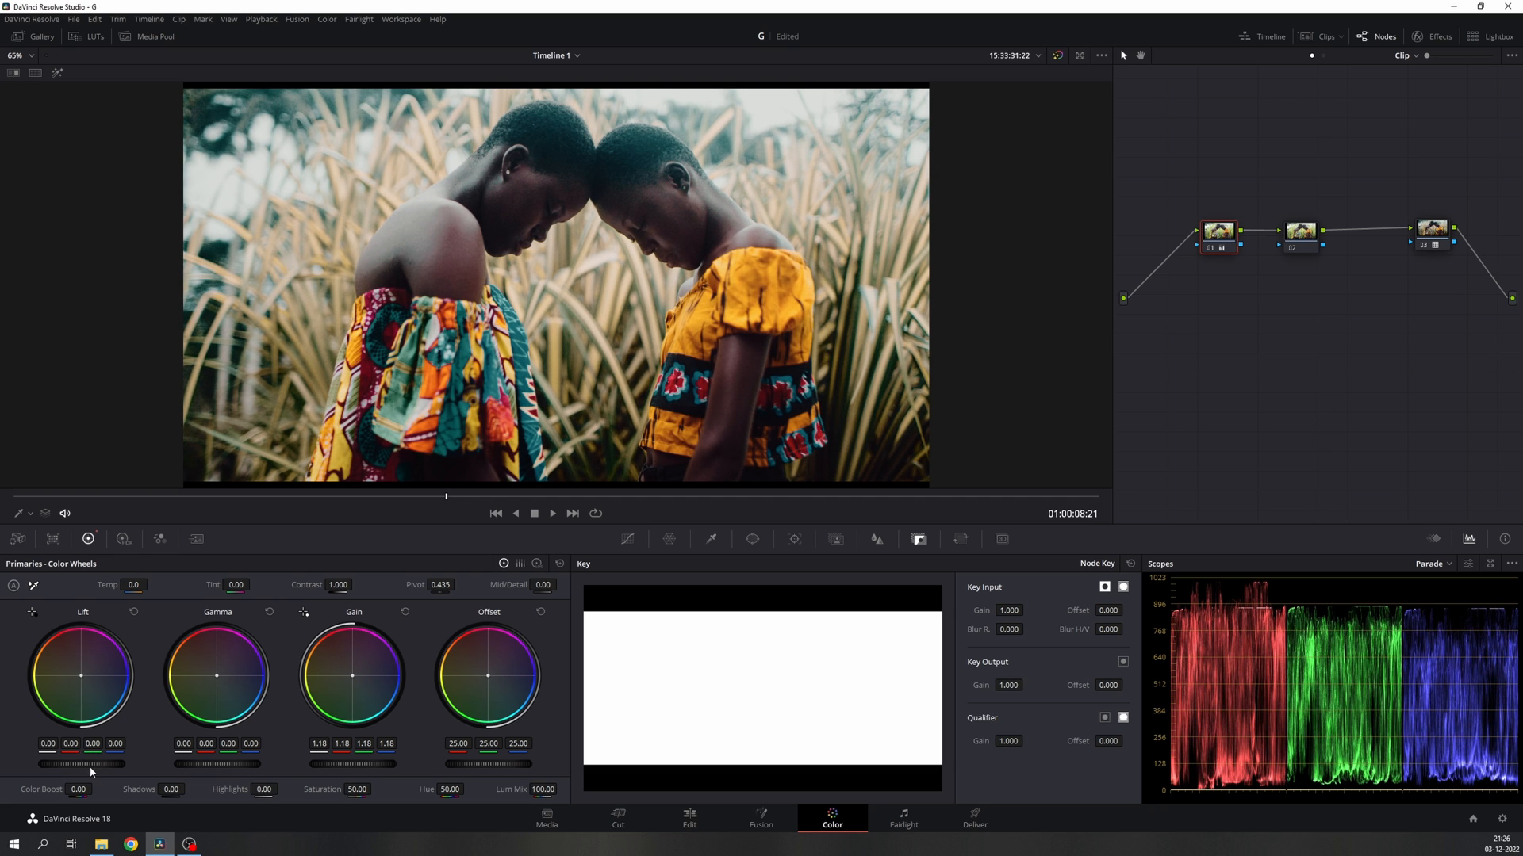
{"action": "scroll", "coordinate": [90, 772], "scroll_direction": "up", "scroll_amount": 1}
{"action": "scroll", "coordinate": [90, 772], "scroll_direction": "up", "scroll_amount": 3}
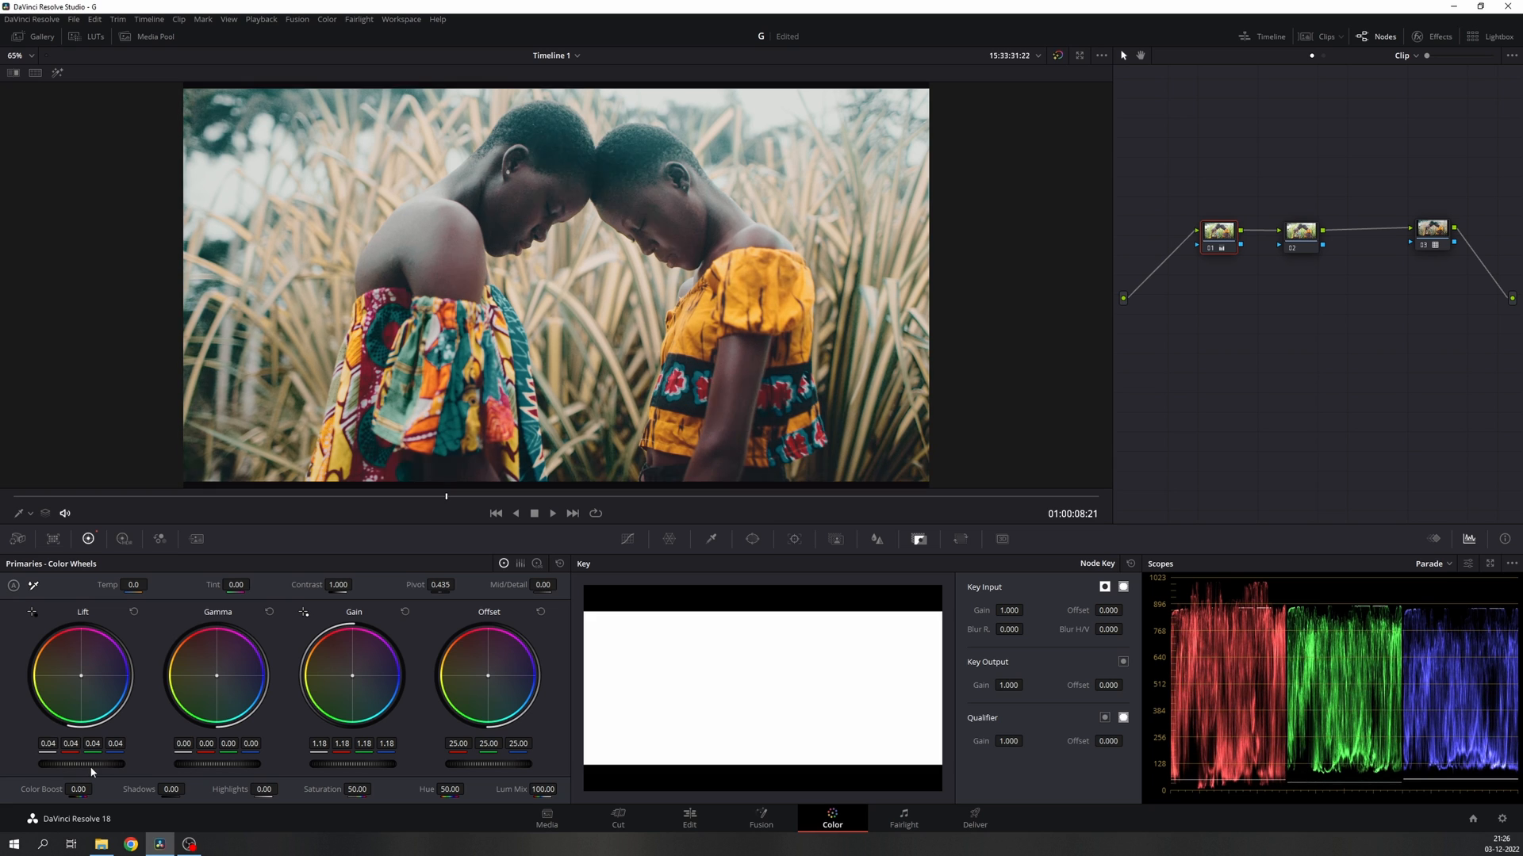
{"action": "scroll", "coordinate": [236, 761], "scroll_direction": "down", "scroll_amount": 5}
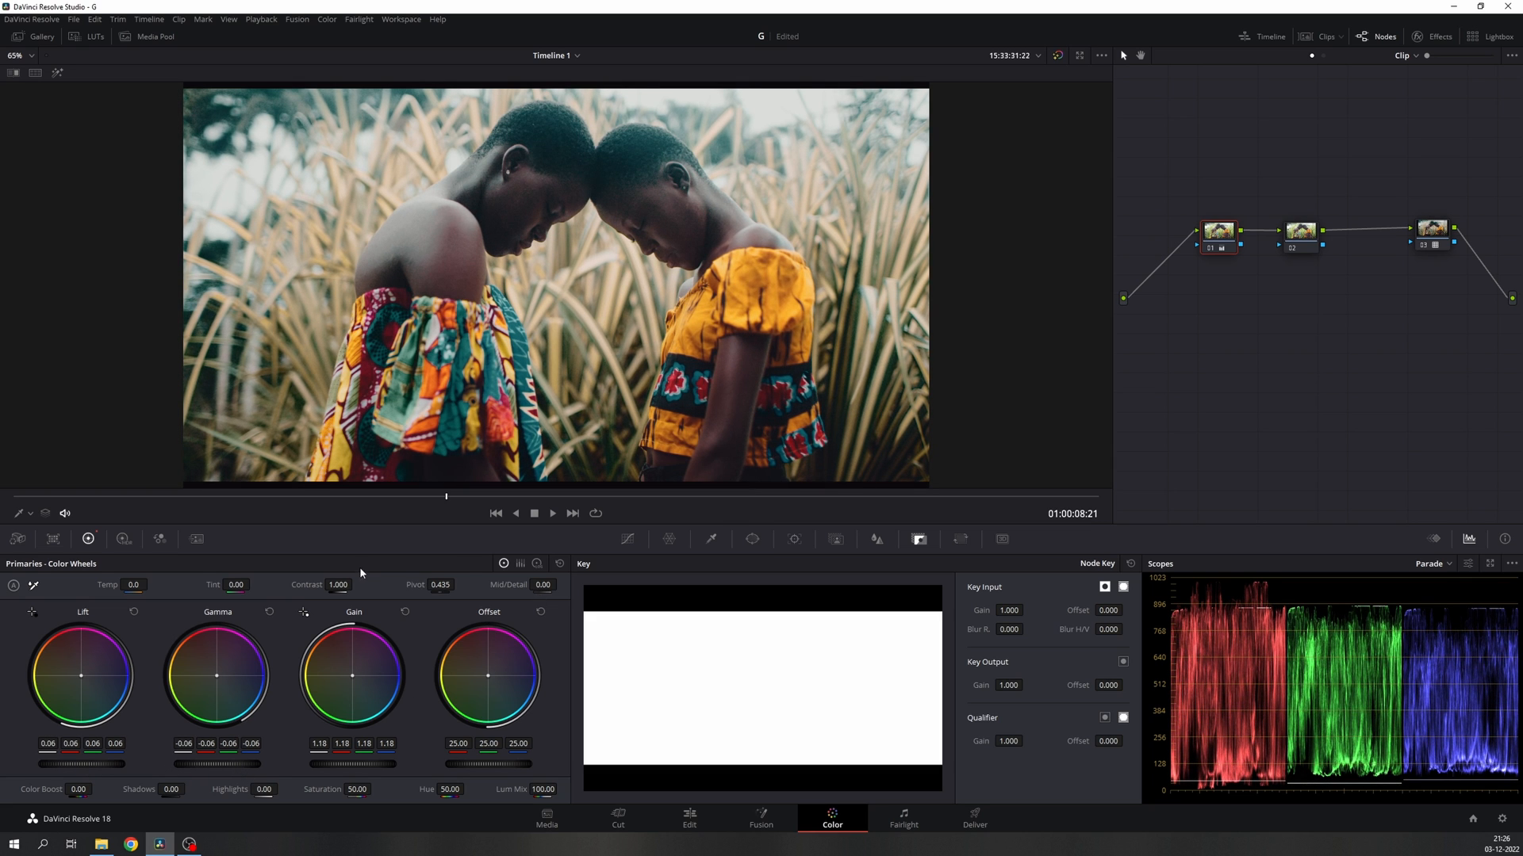
Step: Using node 01's log wheels, set shadow to -0.01, midtone to 0.05 and highlights to -0.03
{"action": "left_click", "coordinate": [537, 563]}
{"action": "scroll", "coordinate": [98, 764], "scroll_direction": "down", "scroll_amount": 1}
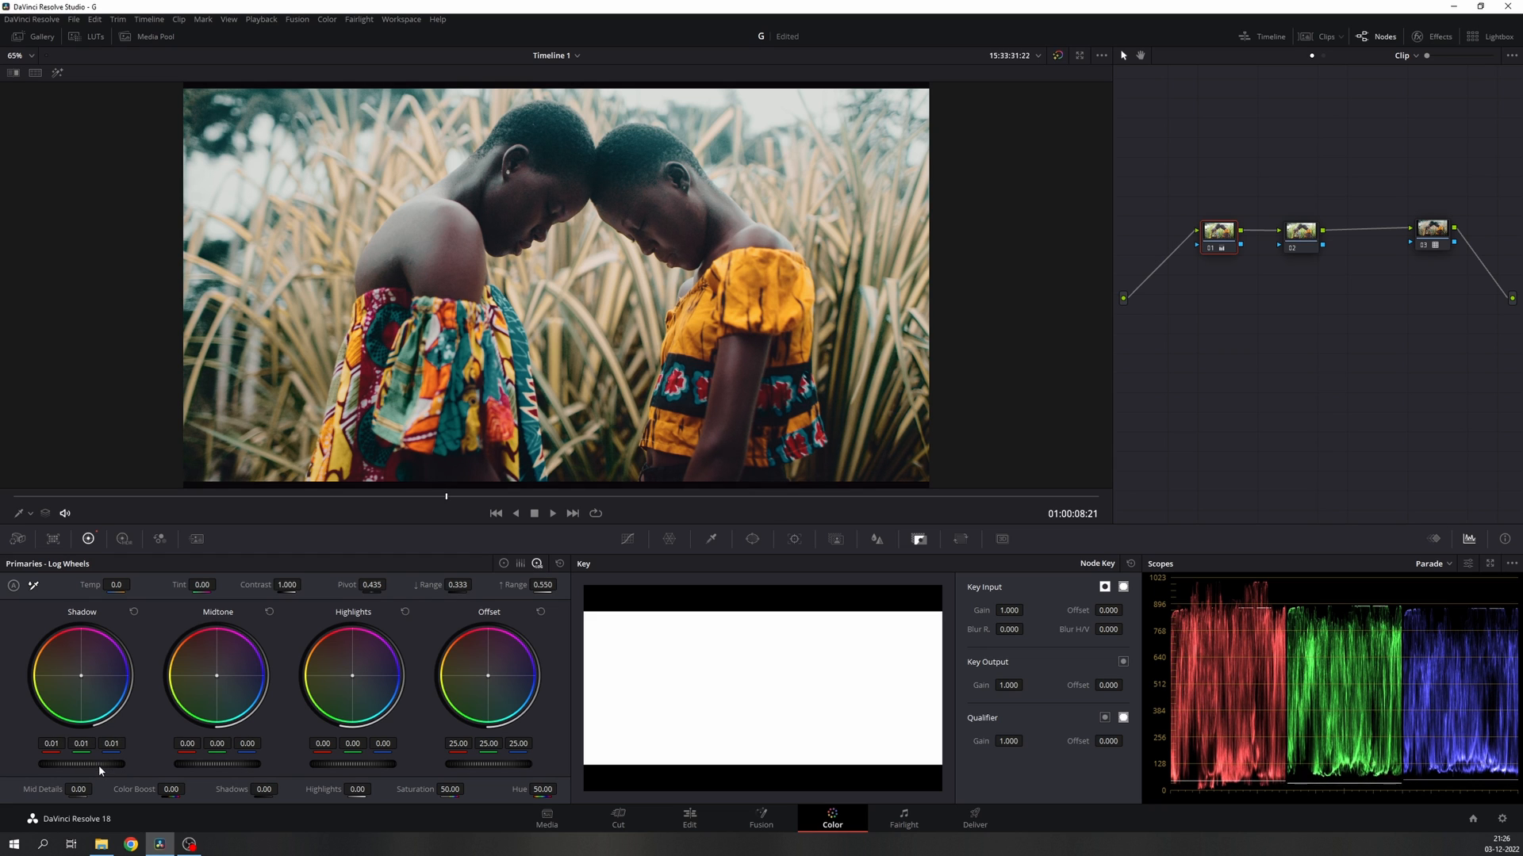
{"action": "scroll", "coordinate": [362, 764], "scroll_direction": "down", "scroll_amount": 3}
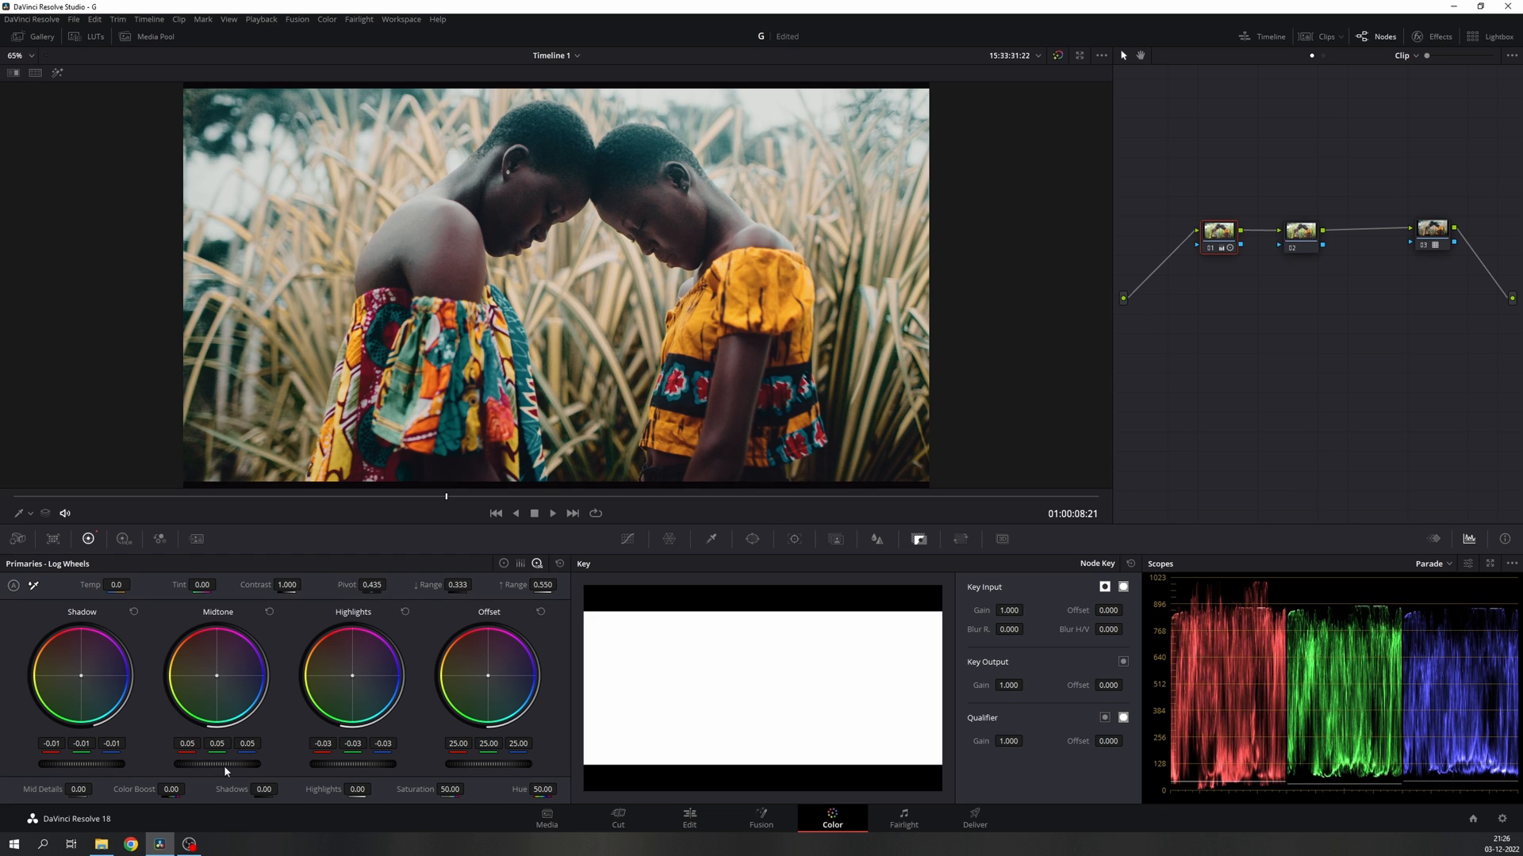
Step: Toggle node 01 off and on to compare the image with and without its primary and log corrections
{"action": "left_click", "coordinate": [1215, 249]}
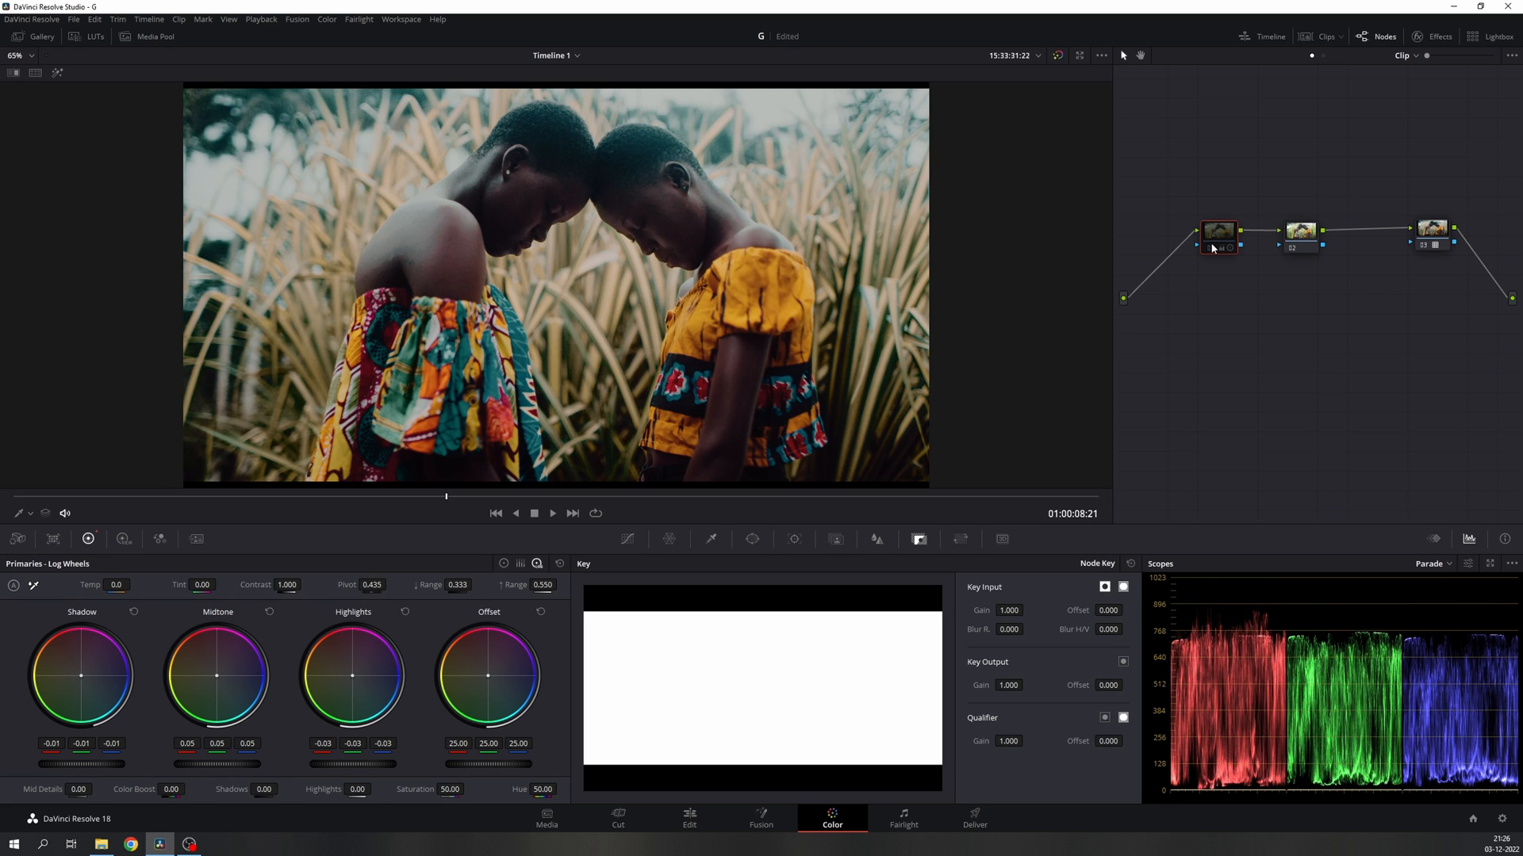
{"action": "left_click", "coordinate": [1214, 249]}
{"action": "left_click", "coordinate": [1211, 248]}
{"action": "left_click", "coordinate": [1212, 248]}
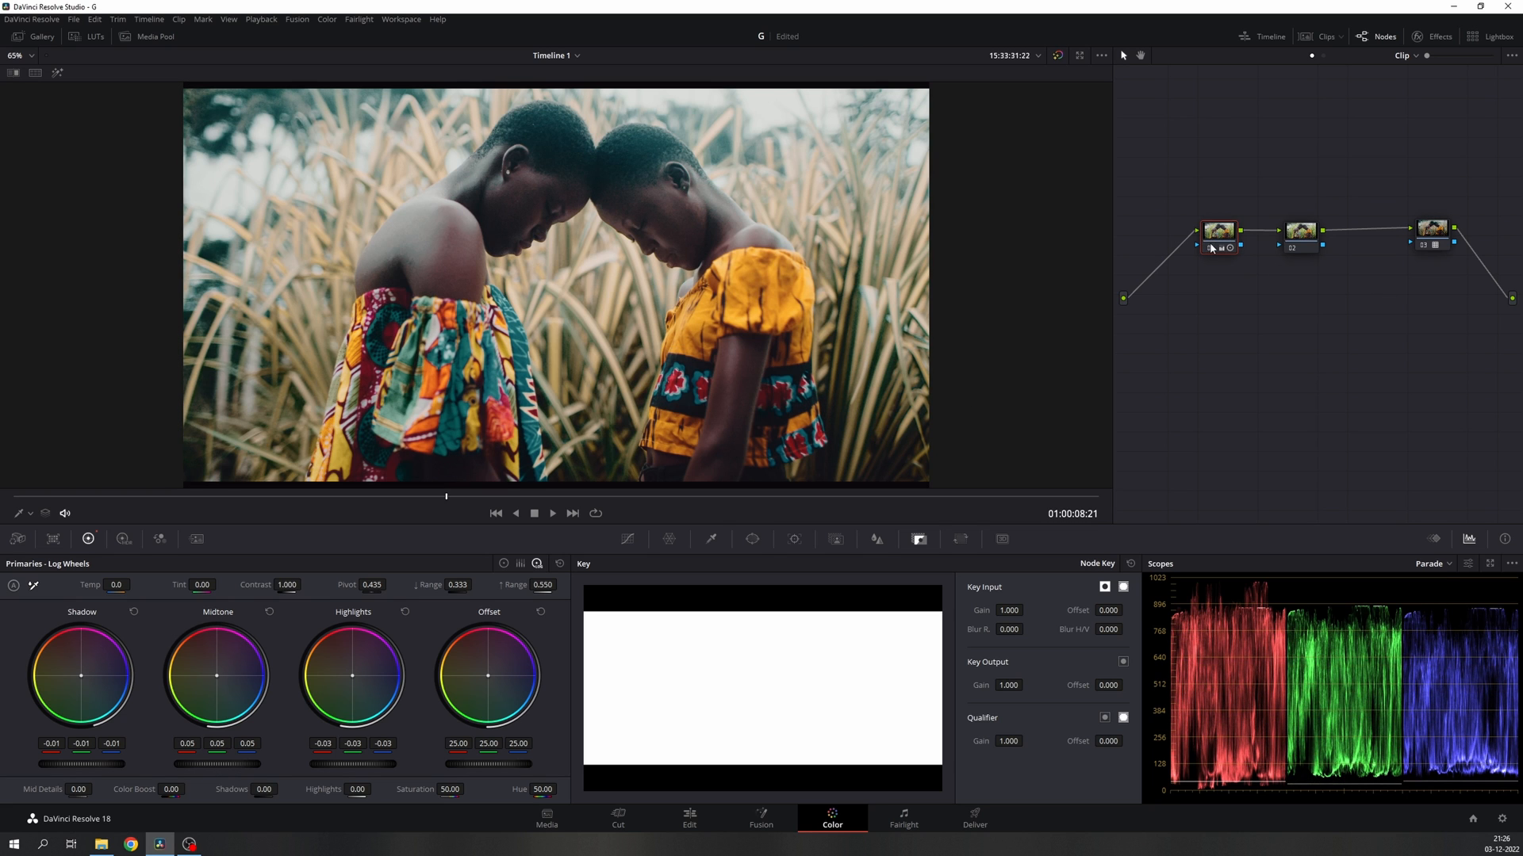
Step: Refine node 01's primary color wheels to lift 0.10, gamma -0.13 and gain 1.23
{"action": "left_click", "coordinate": [504, 563]}
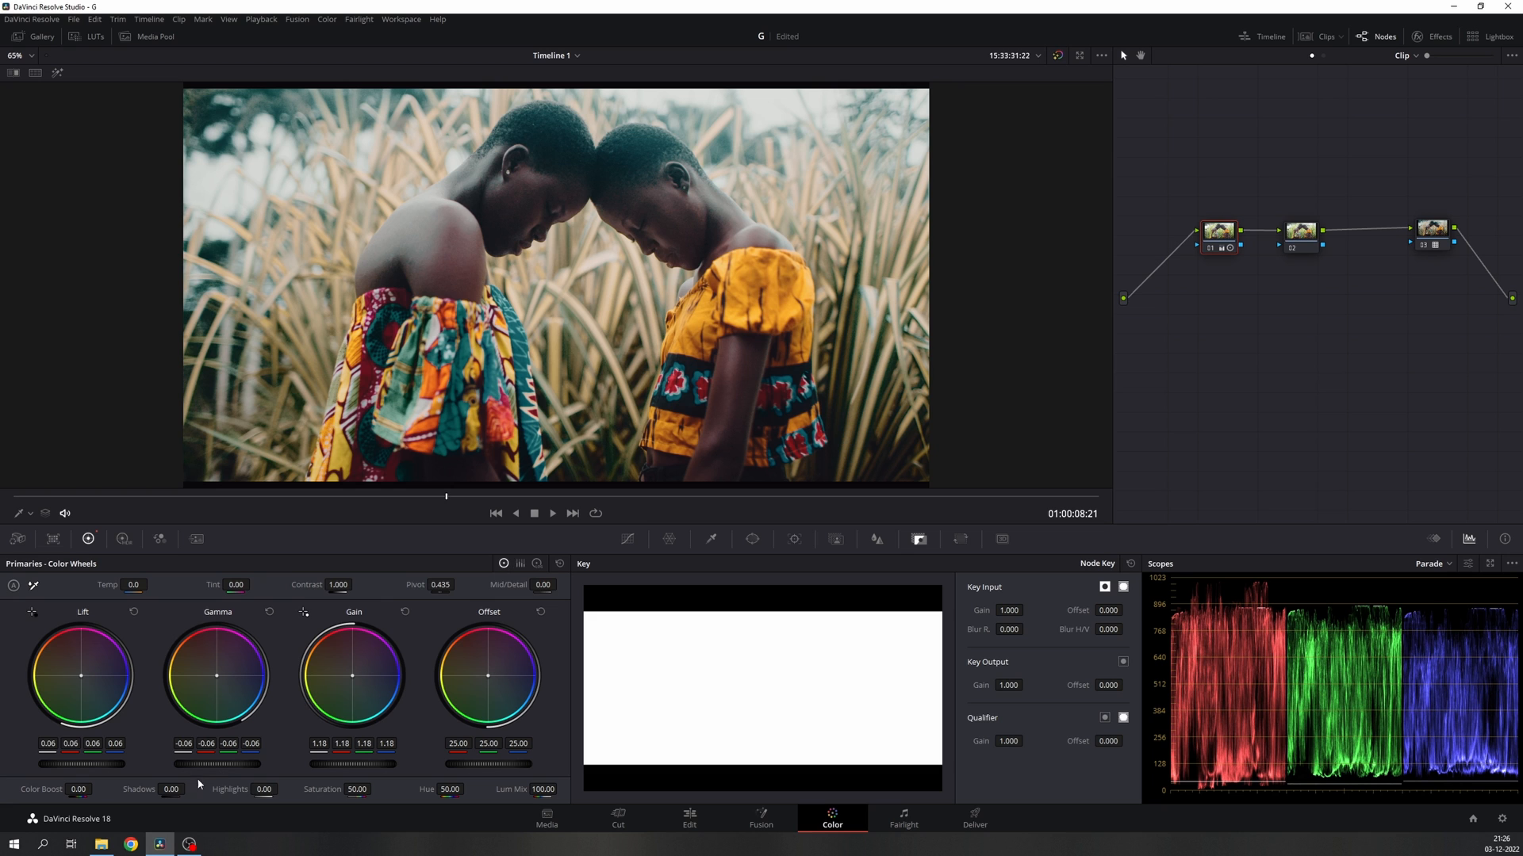
{"action": "scroll", "coordinate": [213, 765], "scroll_direction": "down", "scroll_amount": 1}
{"action": "scroll", "coordinate": [346, 764], "scroll_direction": "up", "scroll_amount": 5}
{"action": "scroll", "coordinate": [55, 764], "scroll_direction": "up", "scroll_amount": 4}
{"action": "scroll", "coordinate": [202, 766], "scroll_direction": "down", "scroll_amount": 5}
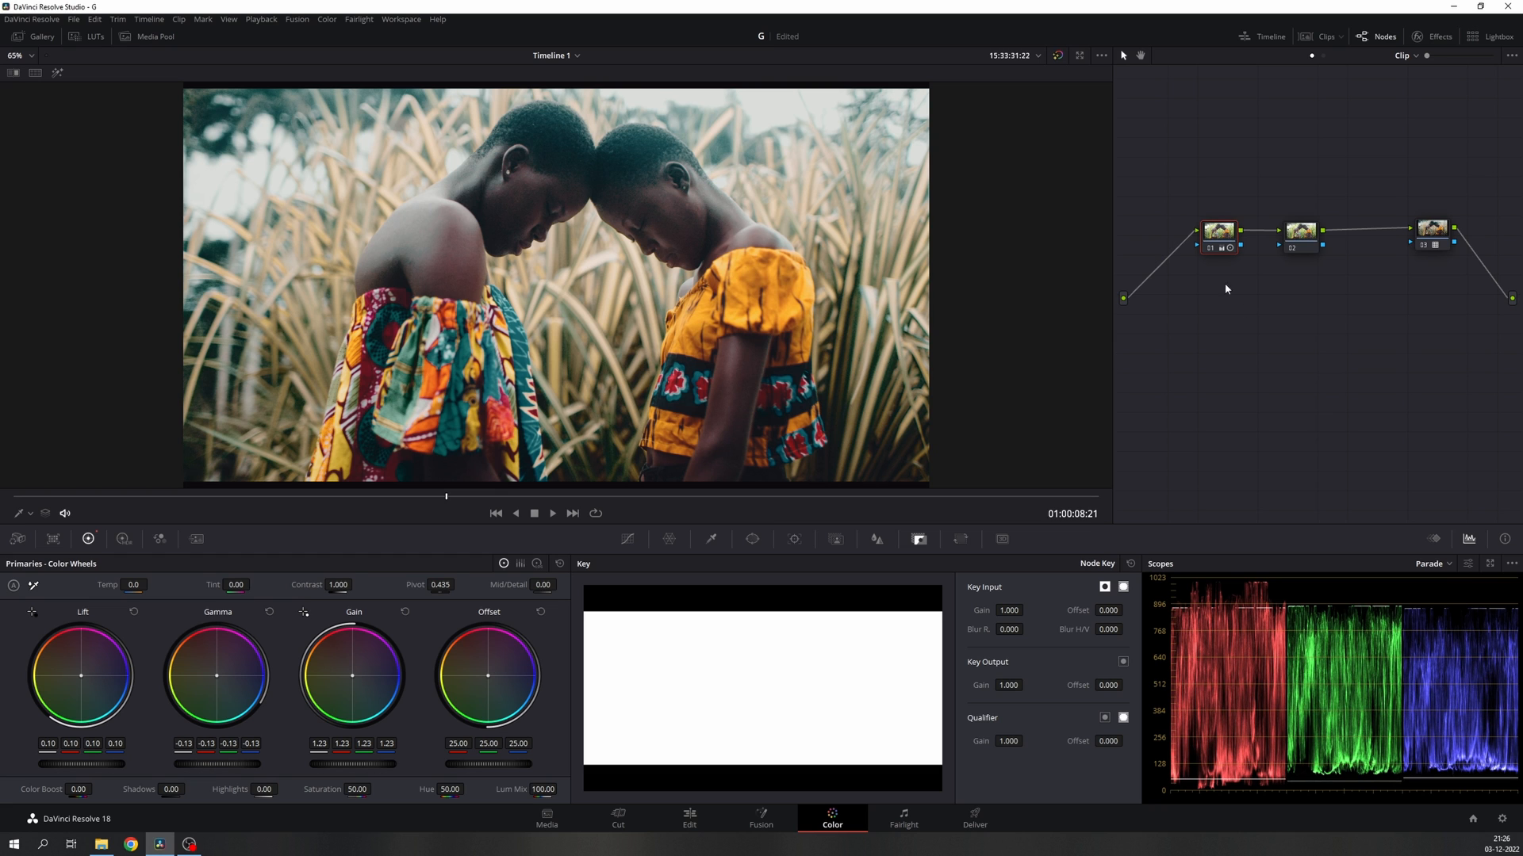
Step: Toggle node 01 off and on to check the refined lift, gamma and gain against the uncorrected image
{"action": "left_click", "coordinate": [1211, 249]}
{"action": "left_click", "coordinate": [1211, 249]}
{"action": "left_click", "coordinate": [1210, 249]}
{"action": "left_click", "coordinate": [1207, 247]}
Step: On node 02, use the primary color bars to set offset to 24.94 red, 22.36 green, 18.46 blue, and lift to 0.02 green, 0.01 blue
{"action": "left_click", "coordinate": [1303, 238]}
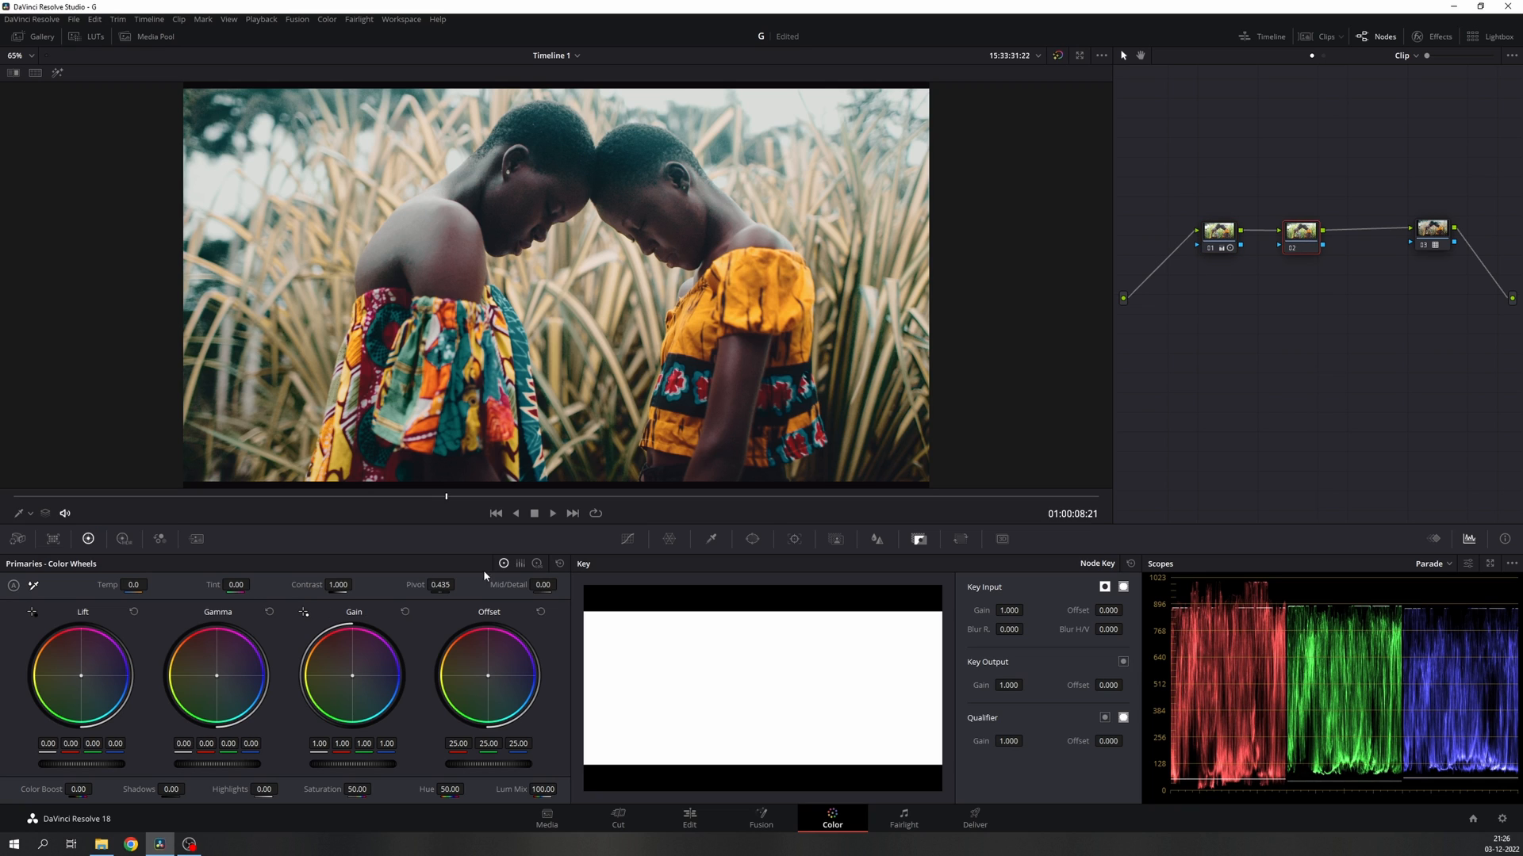
{"action": "left_click", "coordinate": [521, 565]}
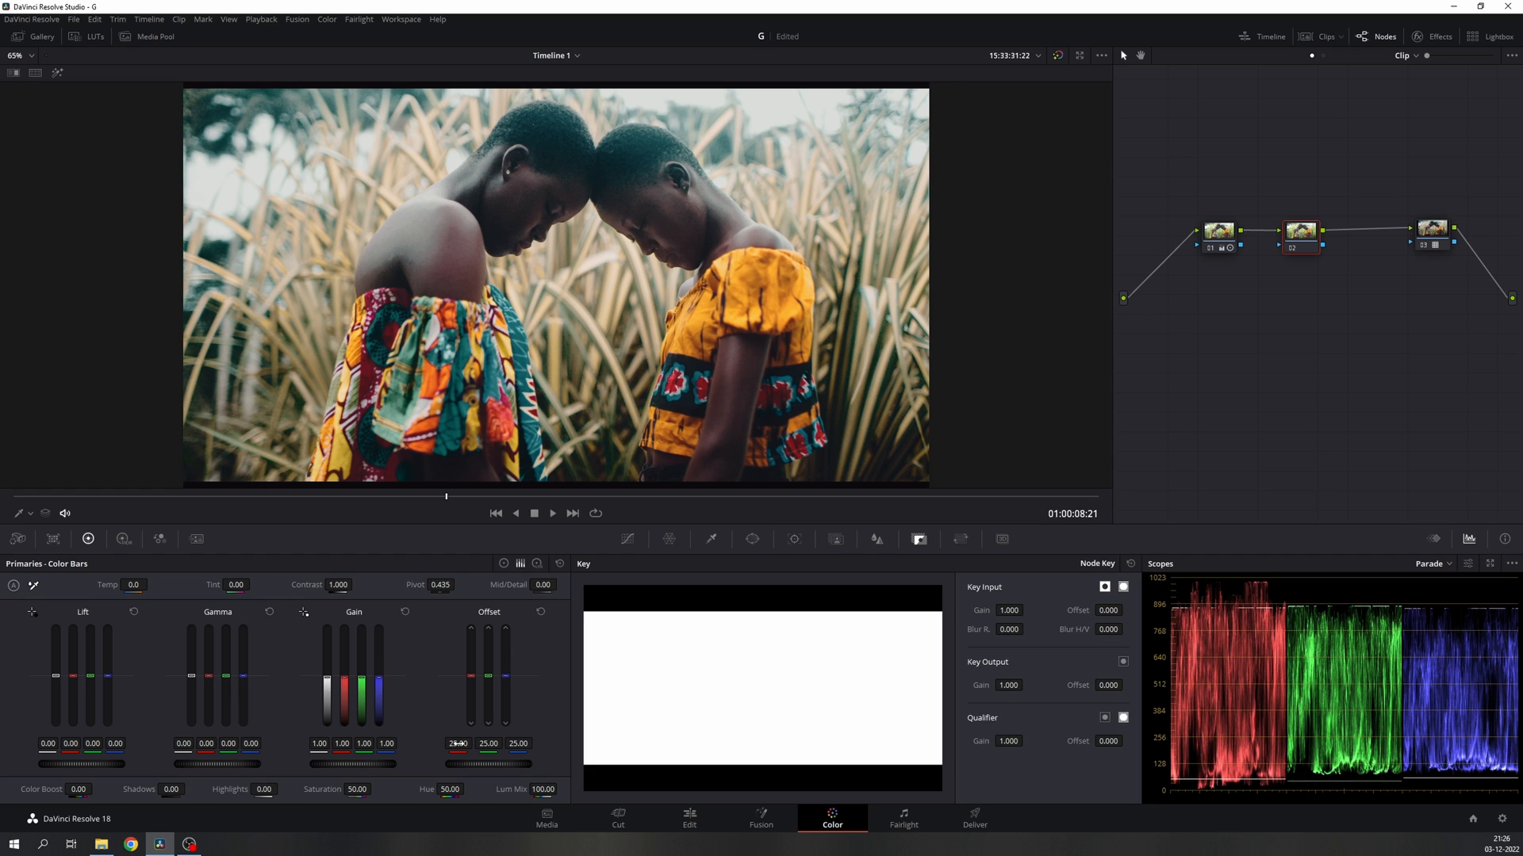
{"action": "left_click_drag", "start_coordinate": [463, 745], "coordinate": [501, 744]}
{"action": "left_click_drag", "start_coordinate": [98, 750], "coordinate": [115, 745]}
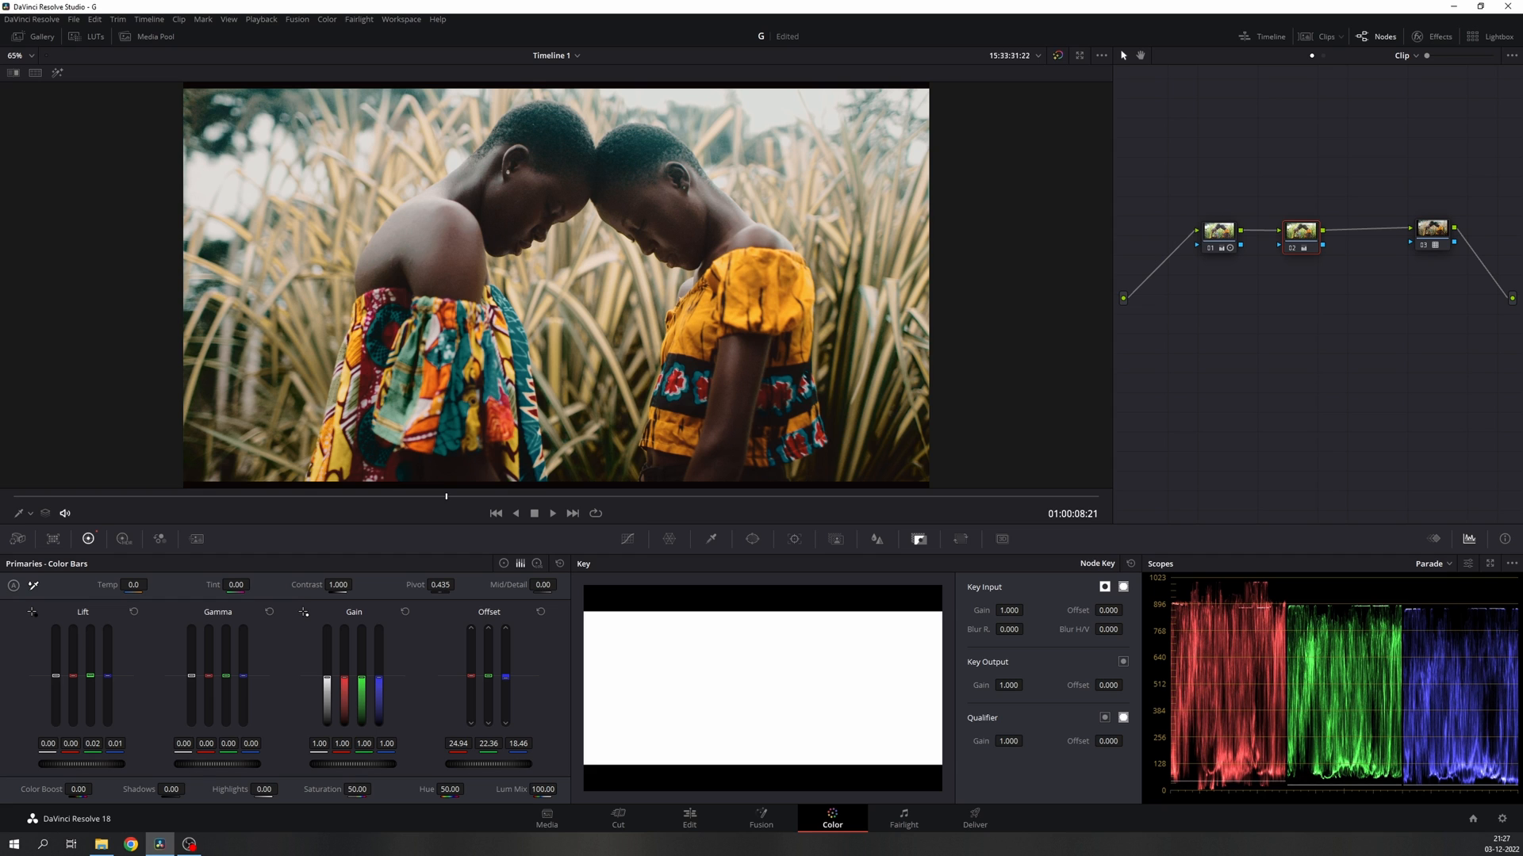
Step: Compare the image with node 02 switched off and on, and with nodes 01 and 02 switched off and on together
{"action": "left_click", "coordinate": [1291, 248]}
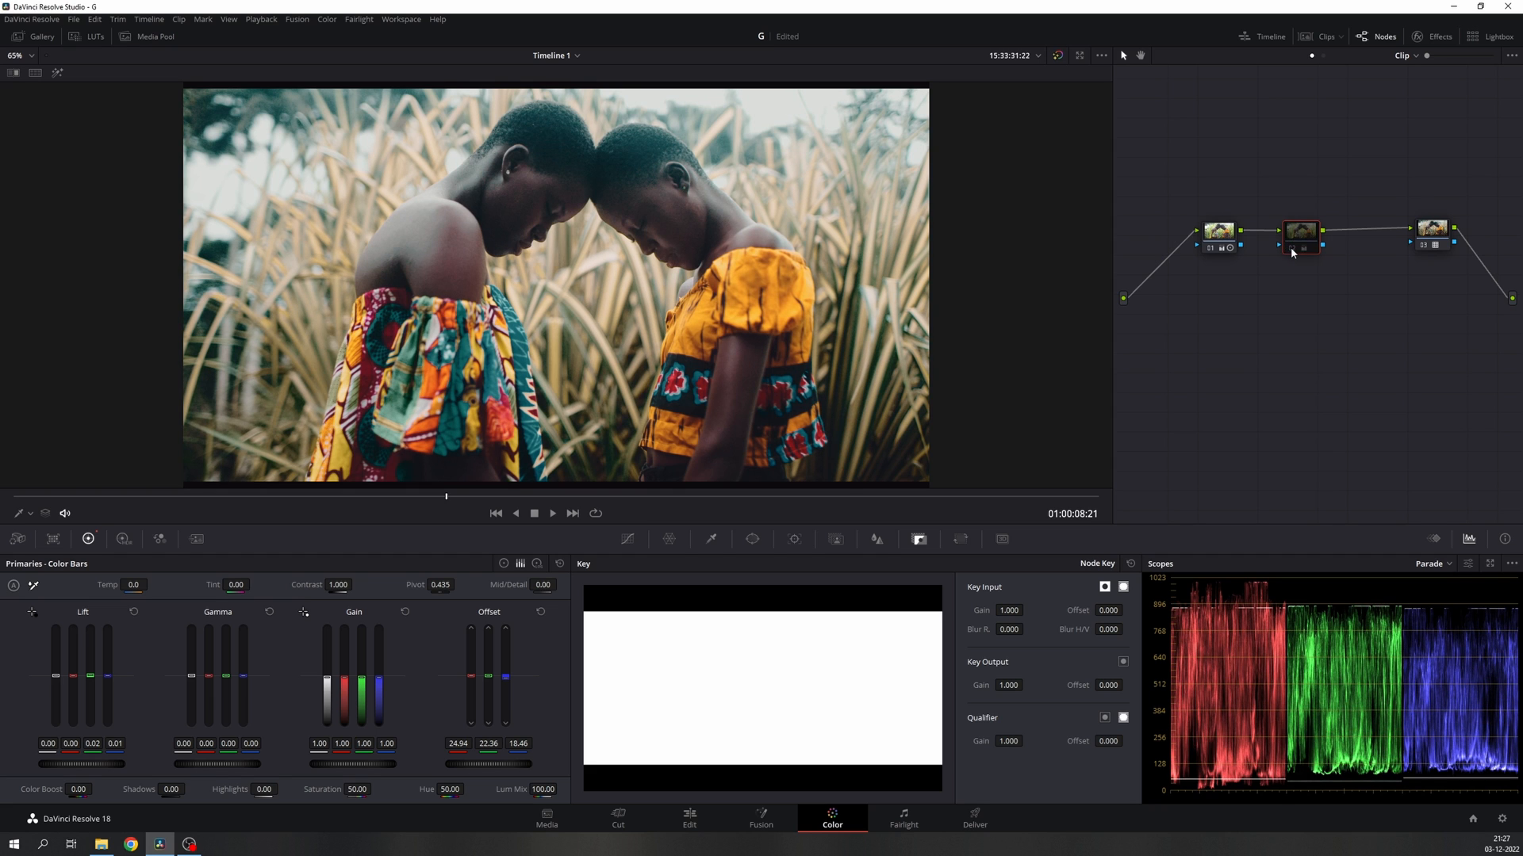
{"action": "left_click", "coordinate": [1291, 248]}
{"action": "left_click", "coordinate": [1291, 249]}
{"action": "left_click", "coordinate": [1291, 248]}
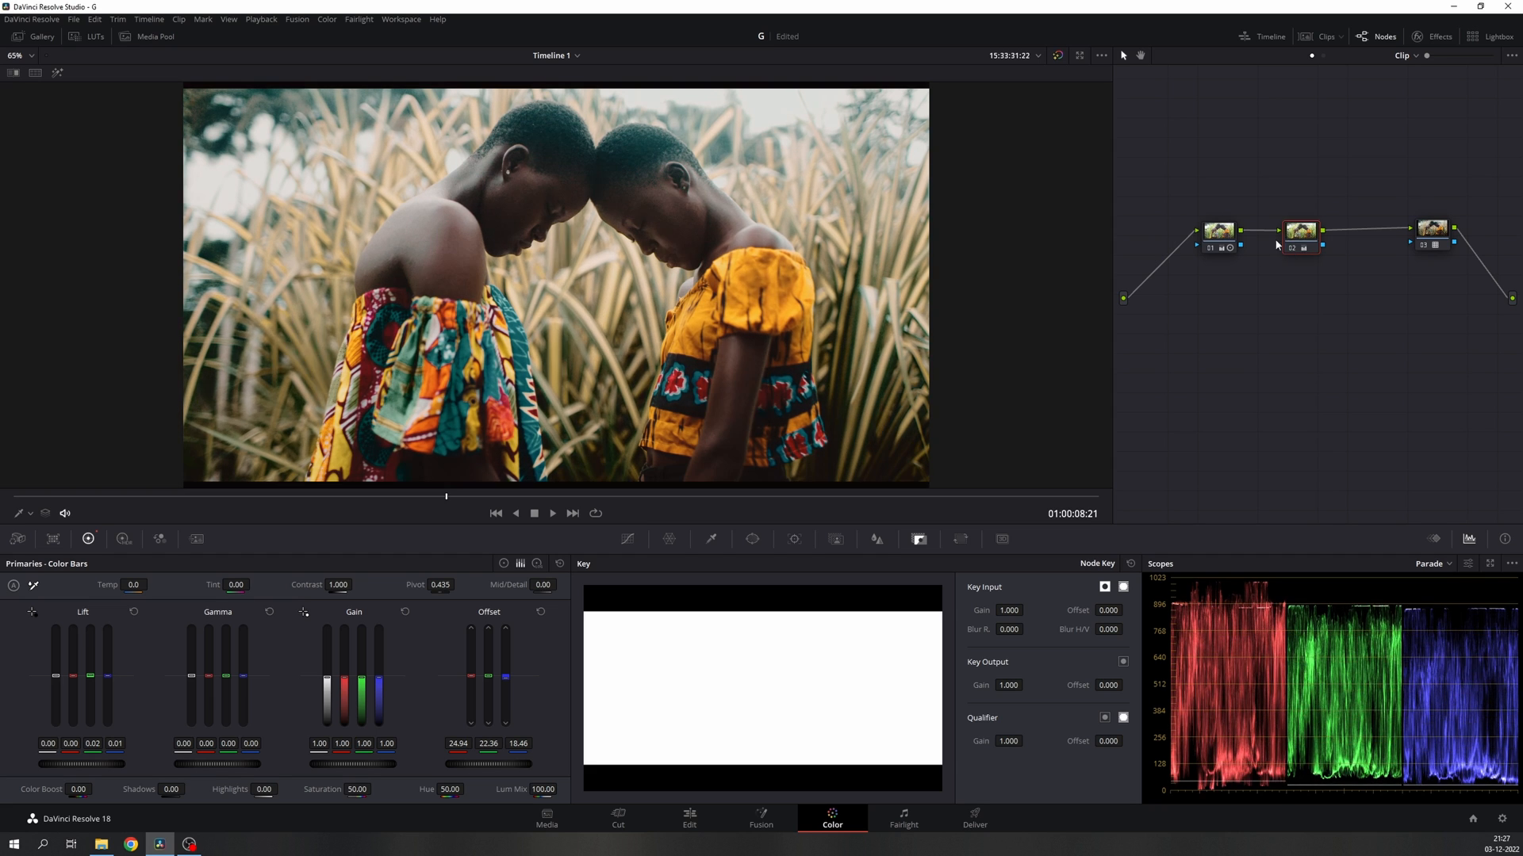
{"action": "key", "text": "alt+d"}
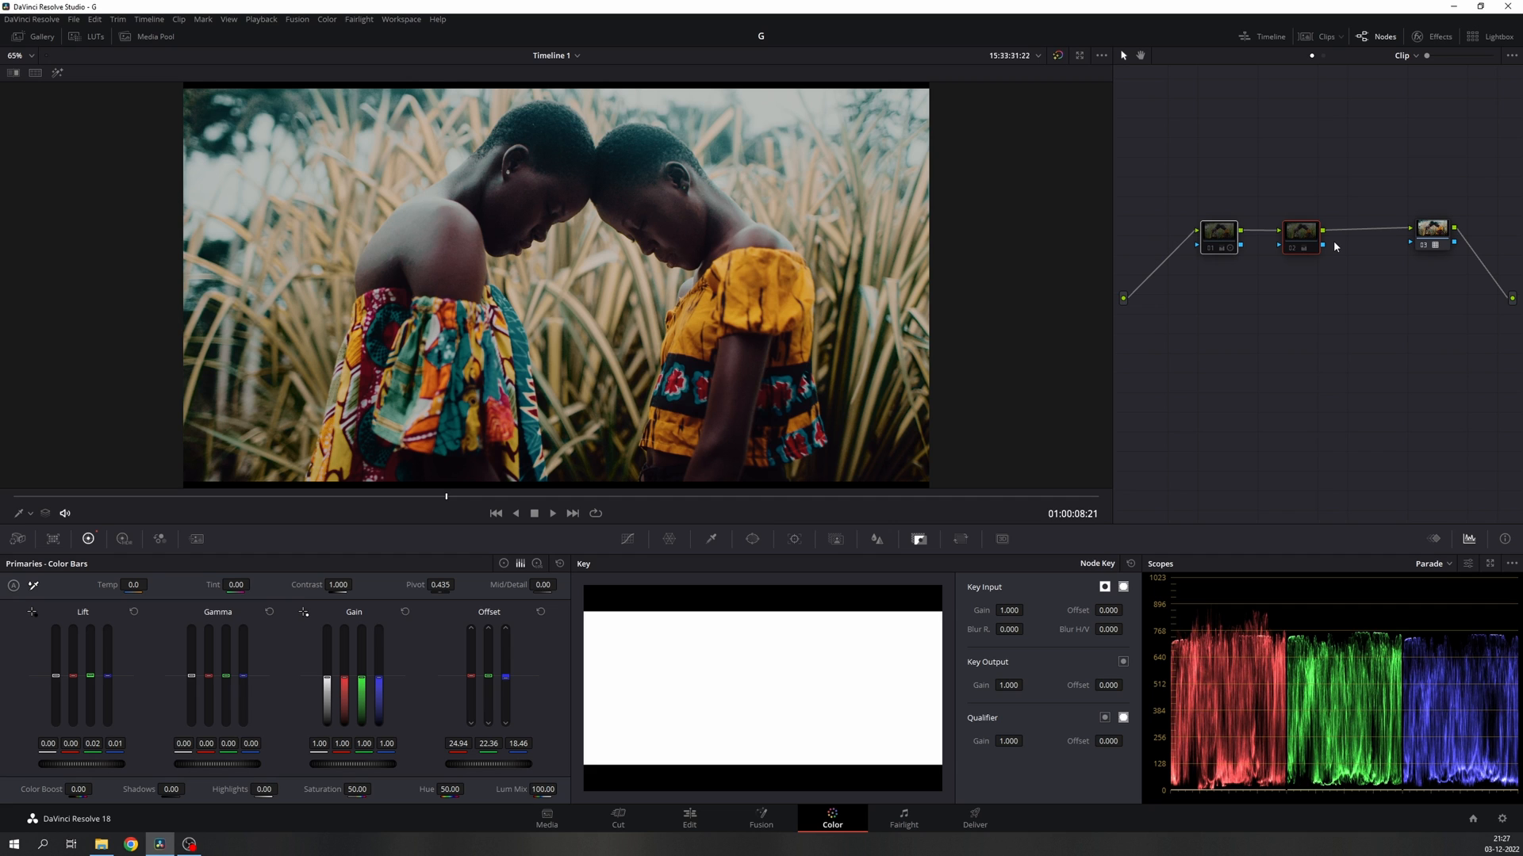
{"action": "key", "text": "alt+d"}
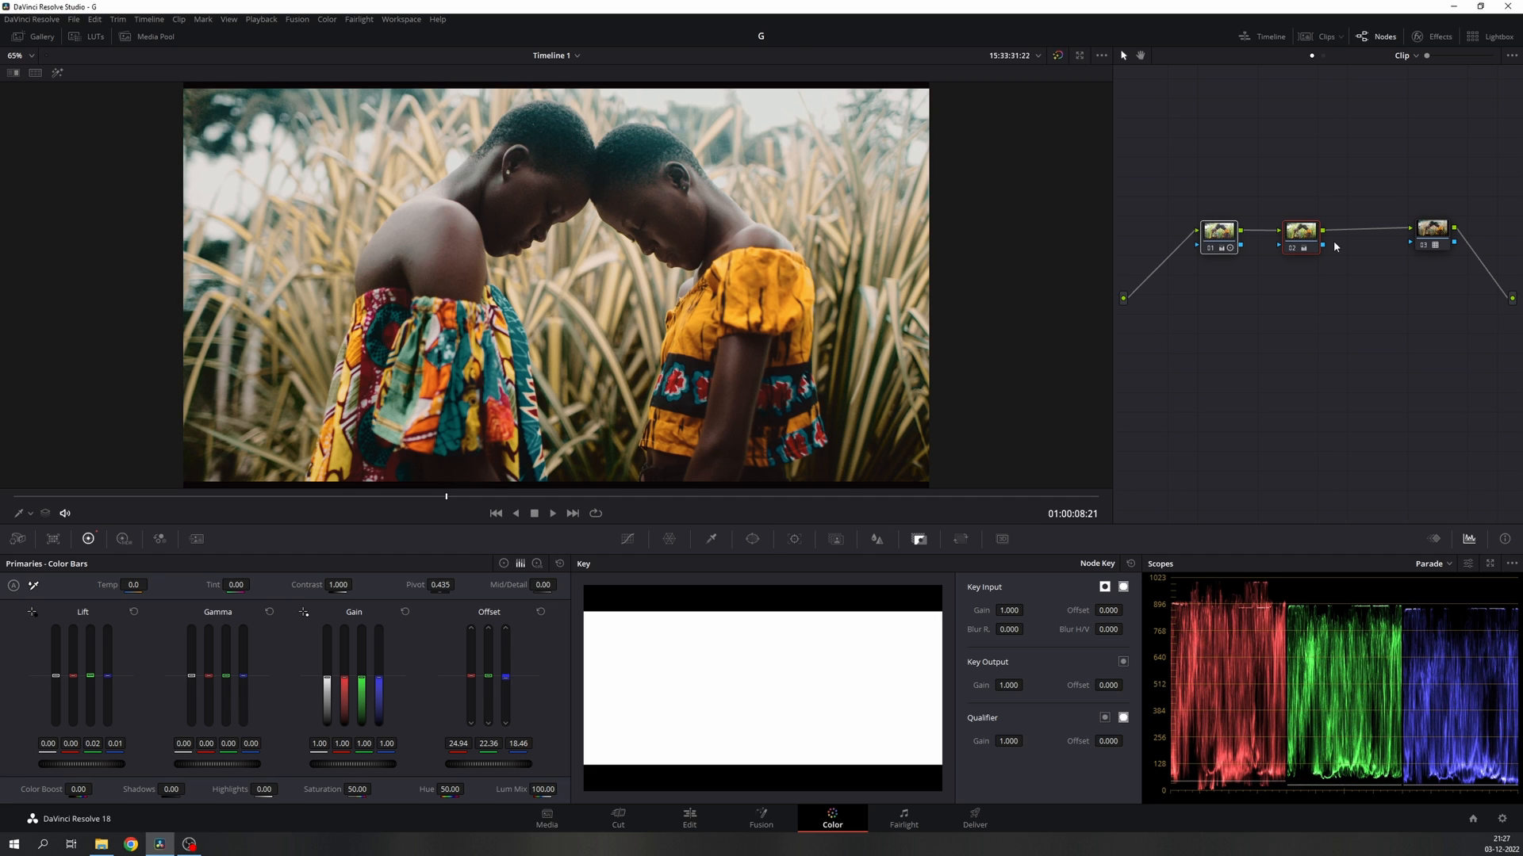